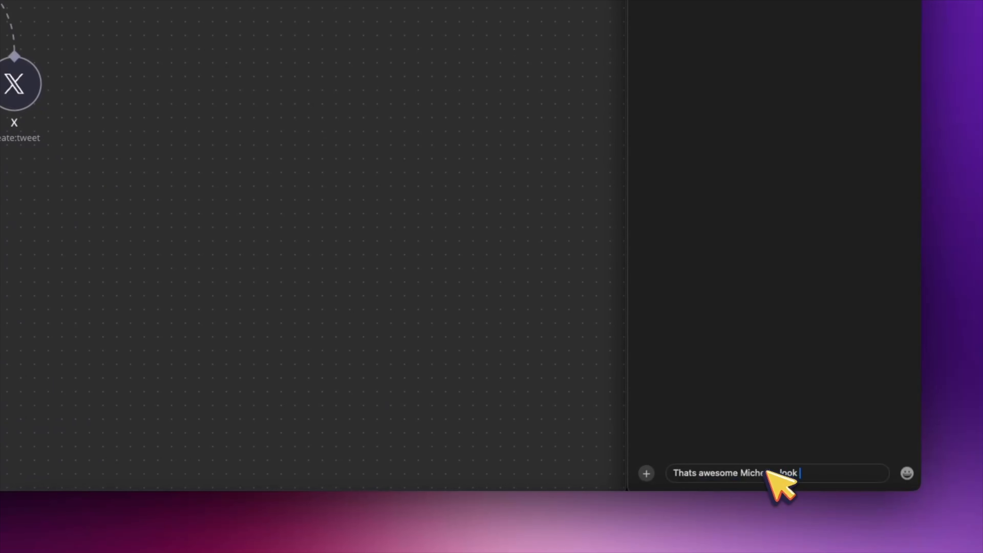
Step: Text the agent asking for help putting together a simple blog post outline on today's trending news
type("n a blog post for my webs")
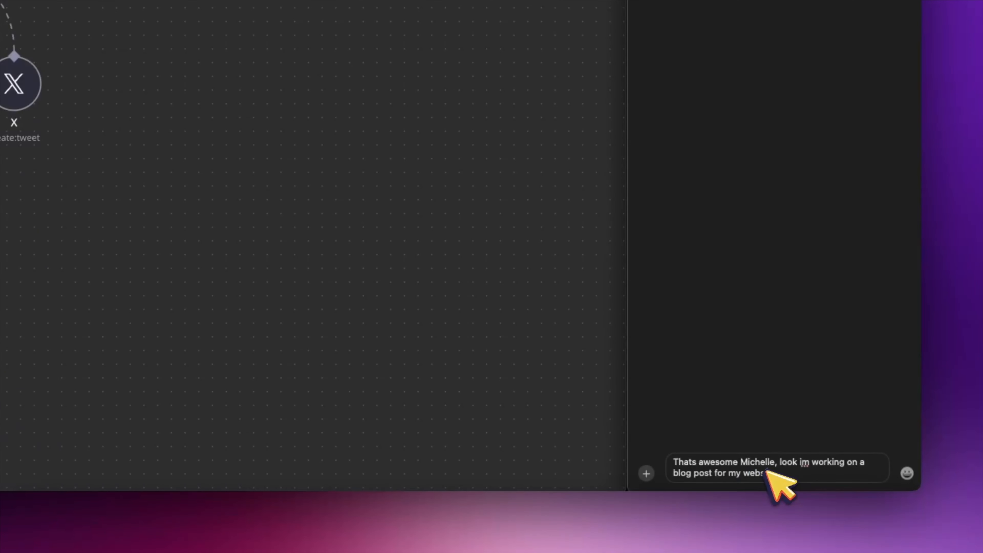
type("ite, are you able to assist me ")
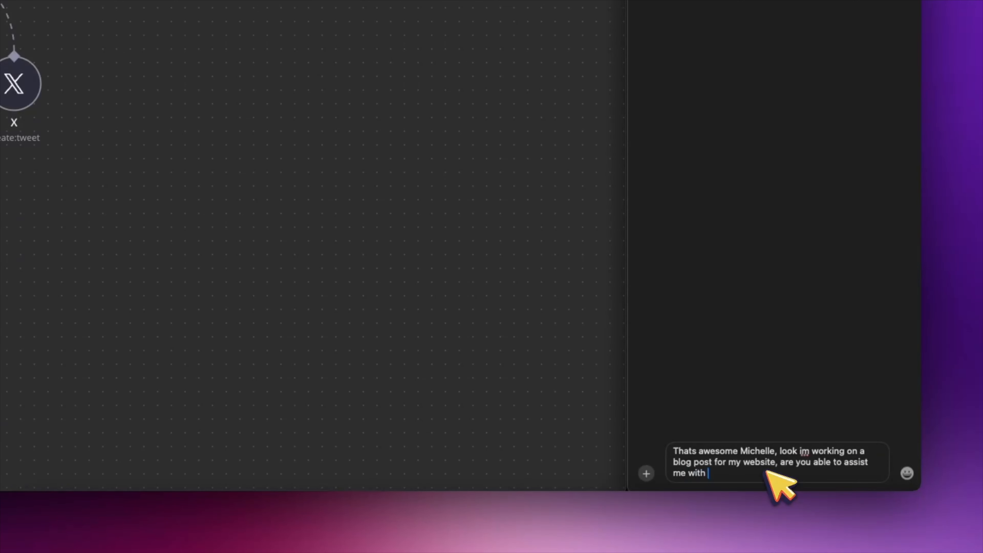
type("with putting together an outline based on the m")
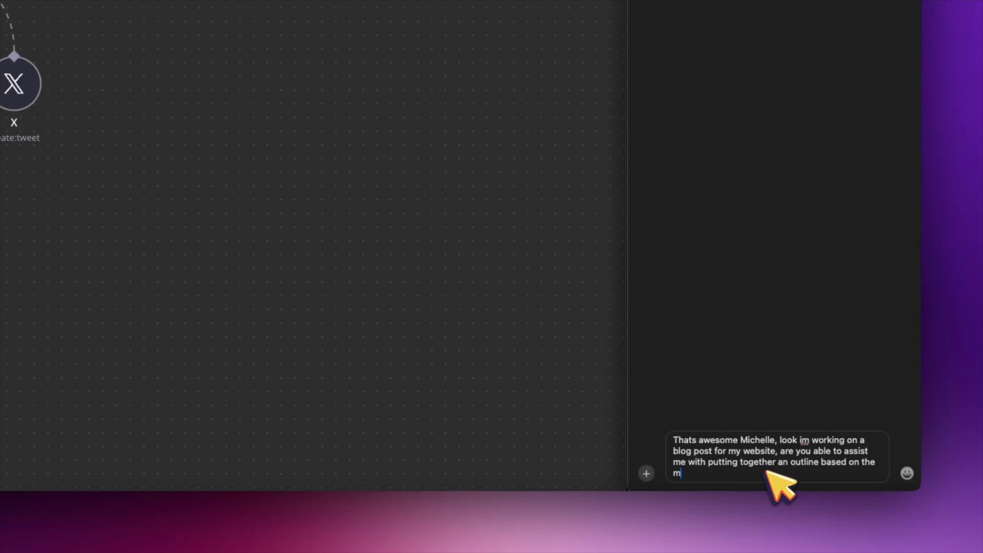
type("ost relevant and trending news")
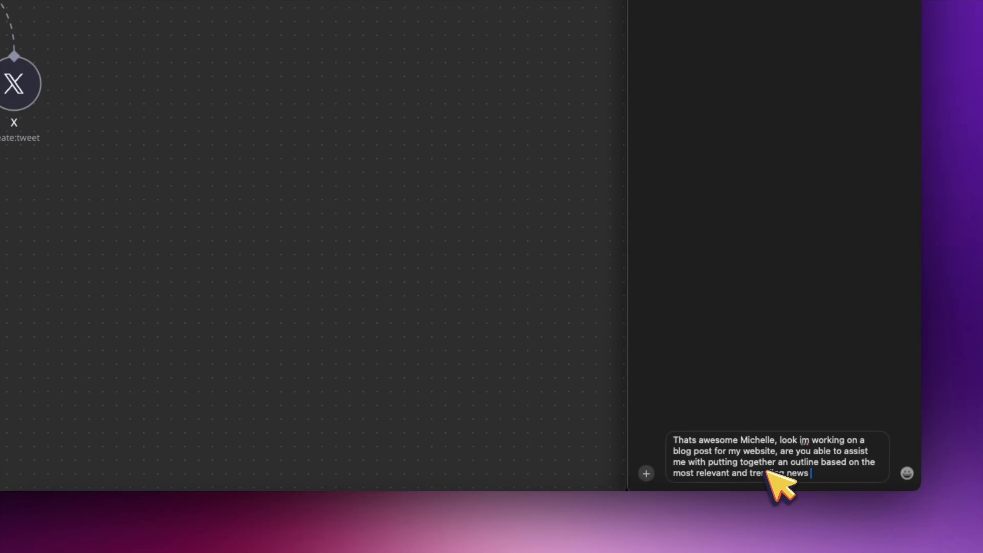
type(" information for to")
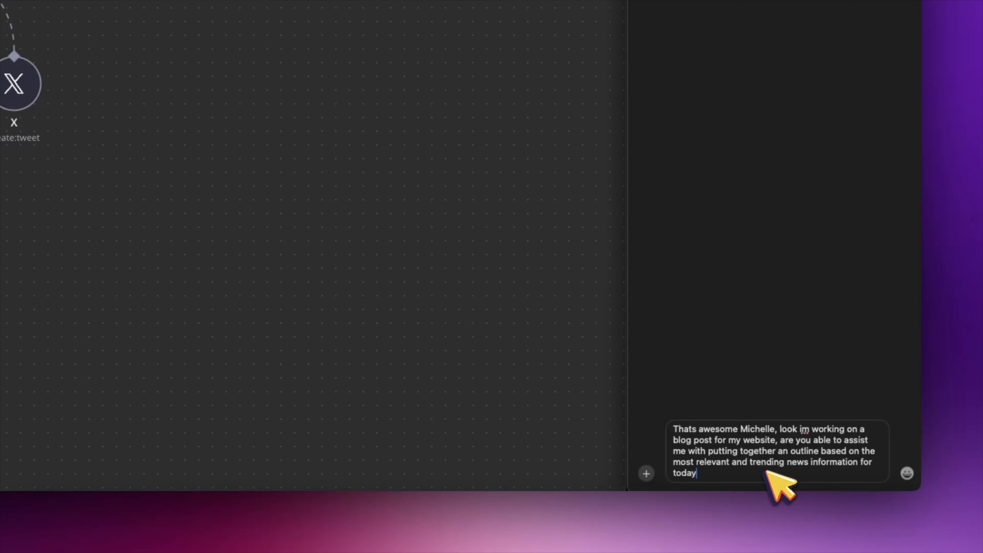
type("day ?  Can you make it super simp")
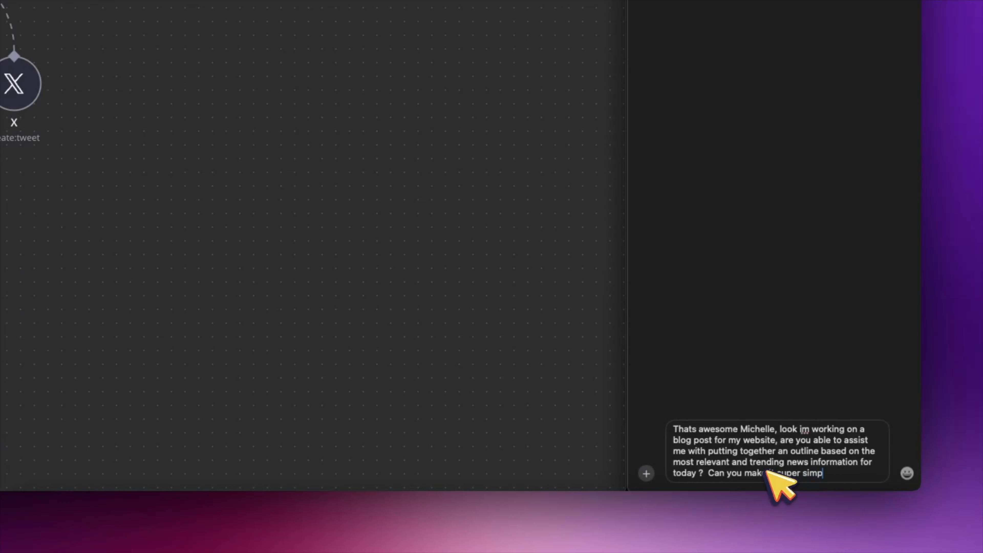
type("le and summarize just so I got the gist of it.")
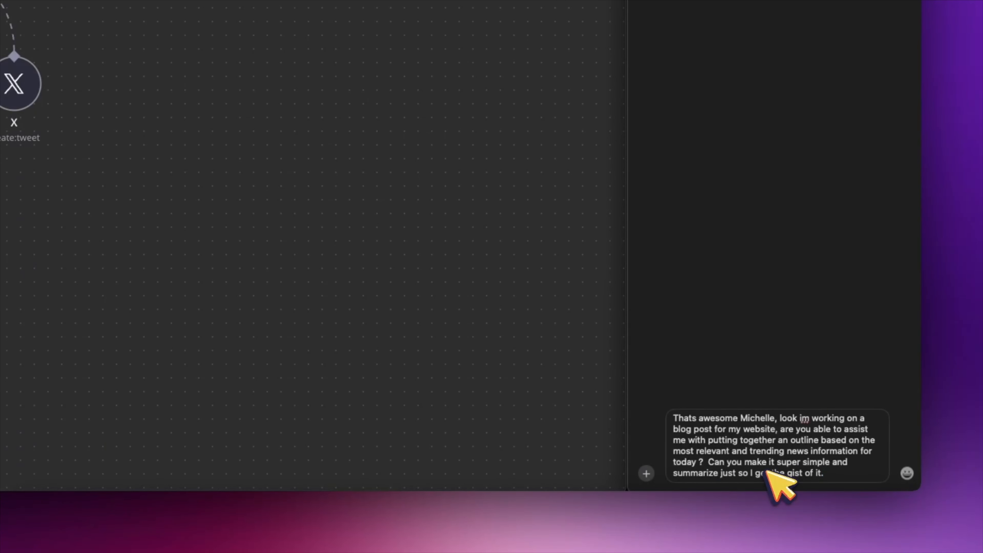
key("Return")
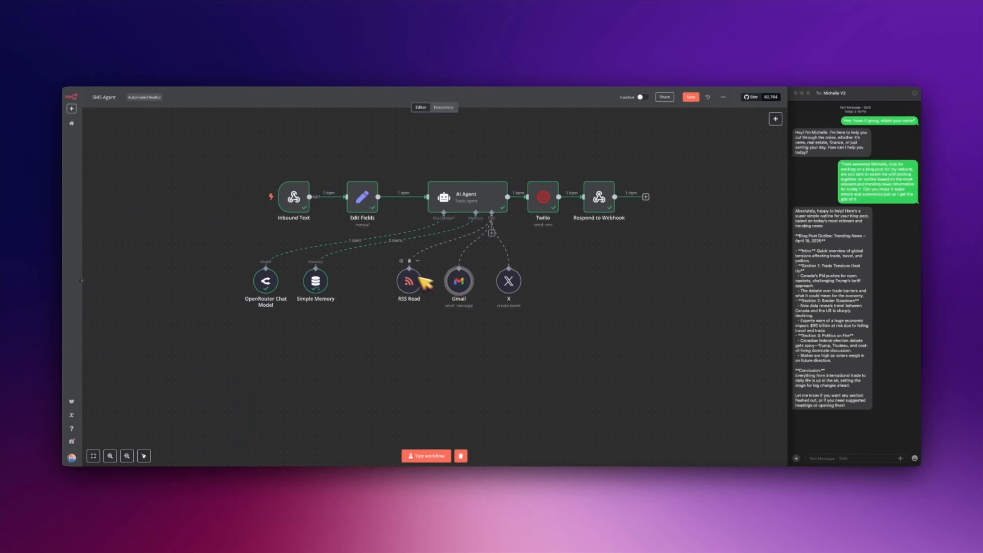
Step: Start a workflow test run and text 'Can you actually check the latest news and provide a quick summary for me?'
left_click(432, 455)
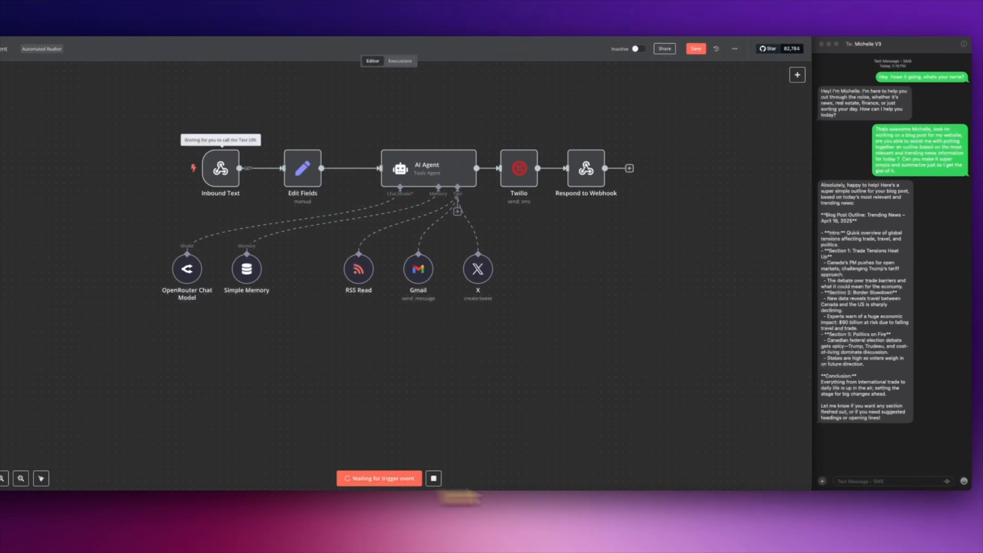
left_click(913, 481)
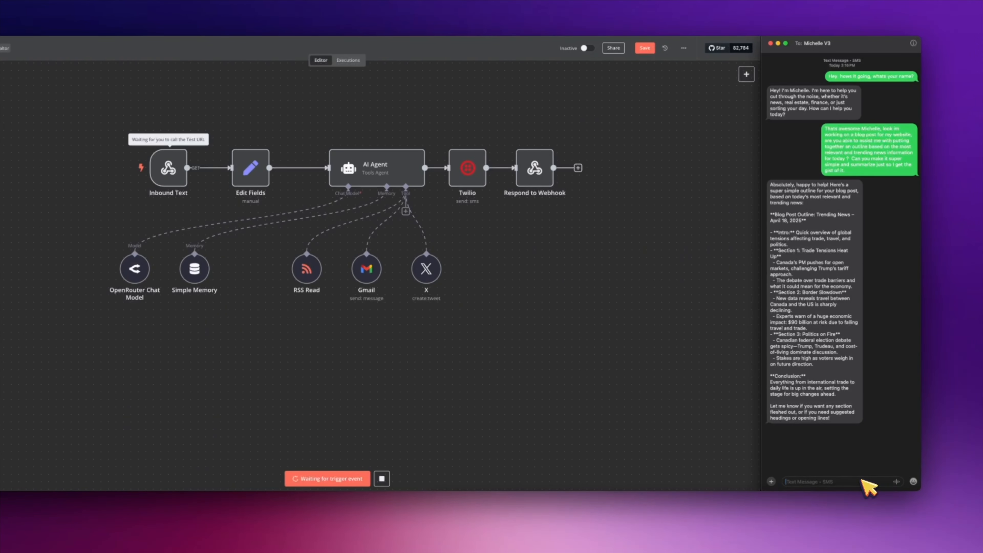
type("Can you ac")
type("tually check the latest news")
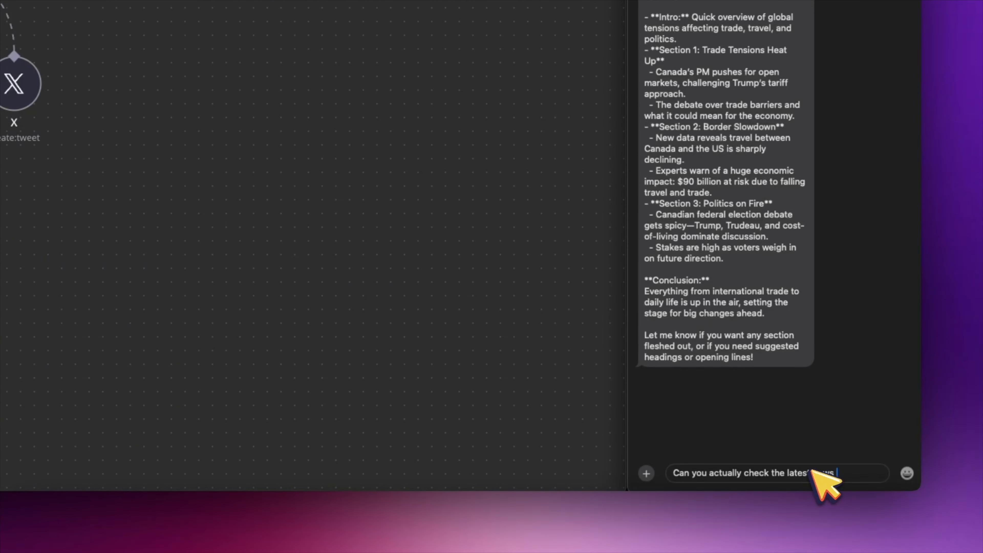
type(" and provide a quick summary")
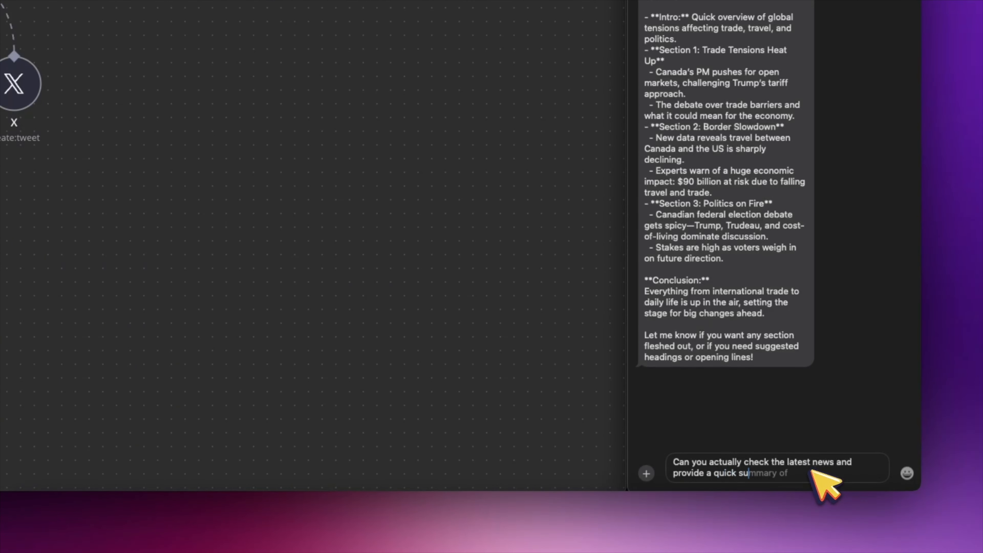
type(" for me?")
key("Return")
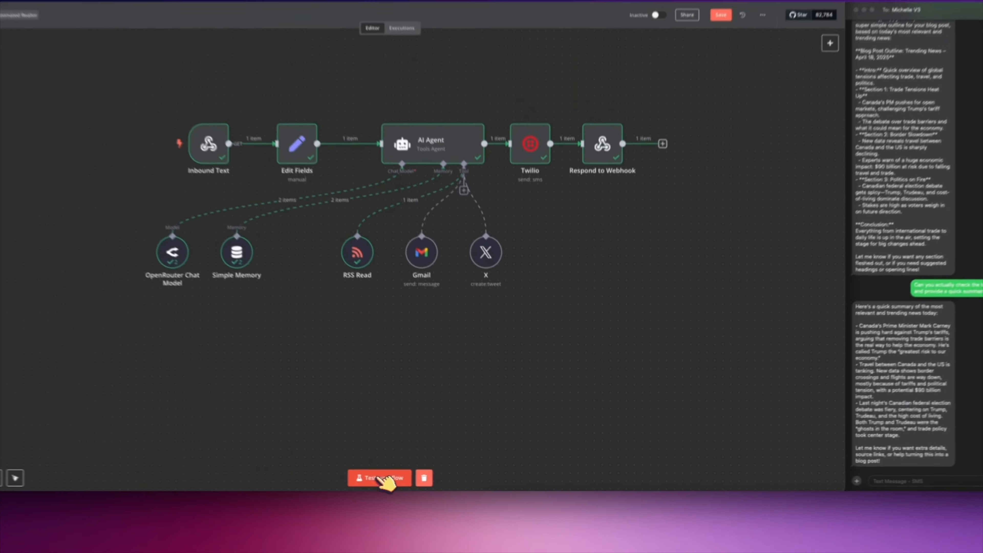
Step: Text the agent 'can you provide me a link to the top story?' and load the fortune.com link preview
type("ci")
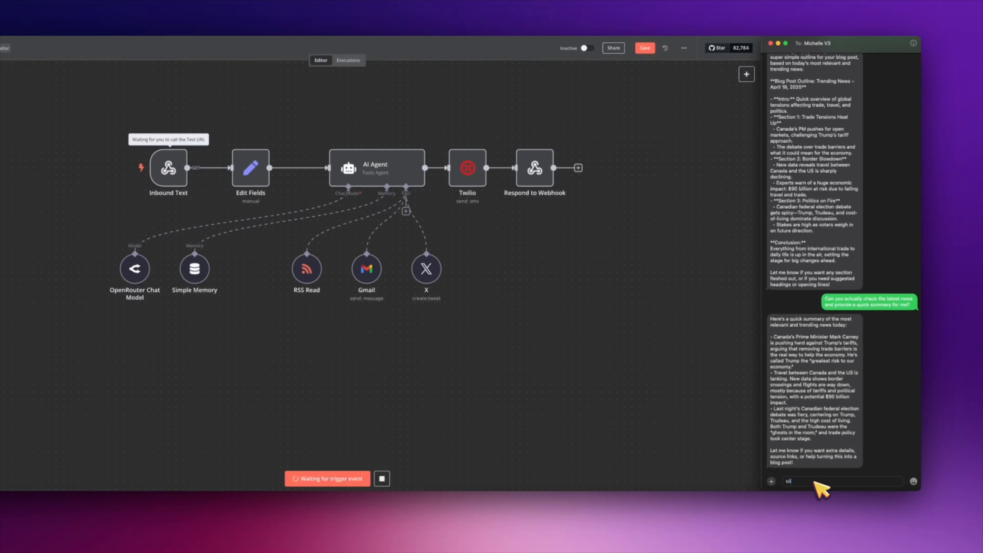
type("o")
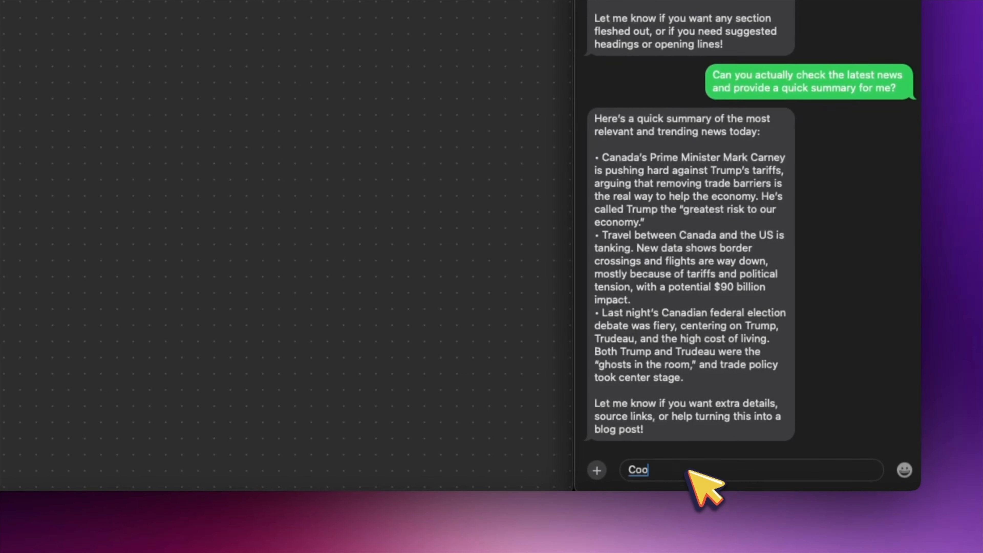
type("l, can you po")
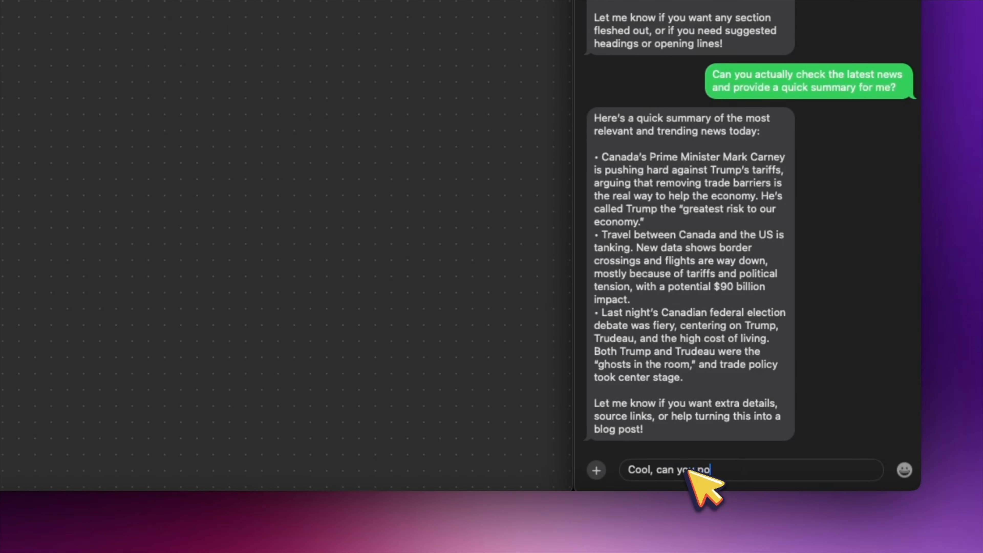
key("BackSpace")
type("rovide me a link to the top")
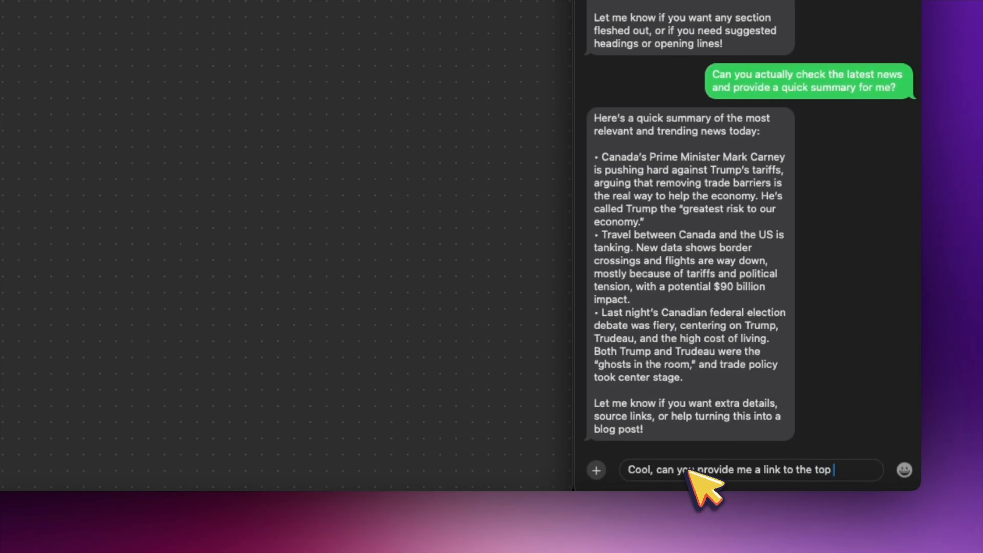
type(" story?")
key("Return")
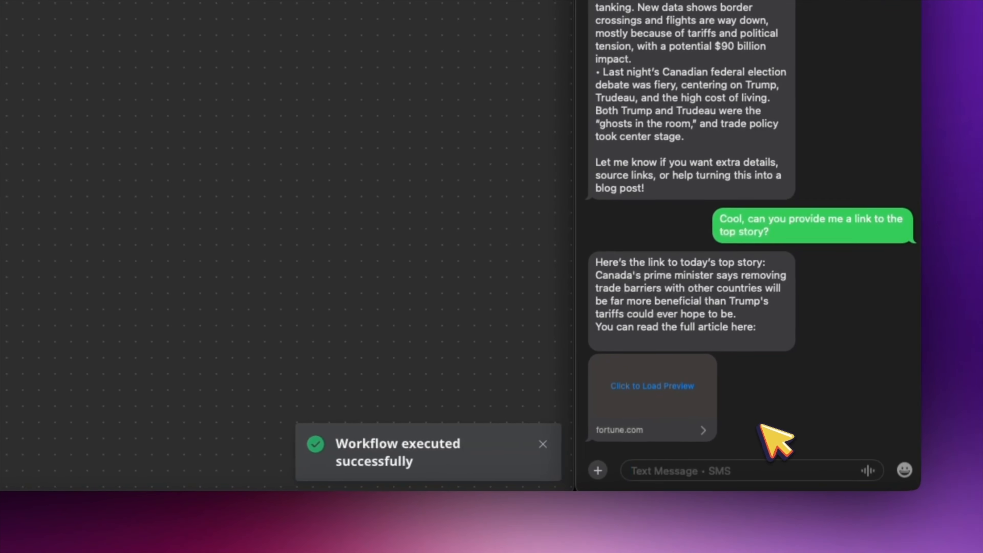
left_click(659, 387)
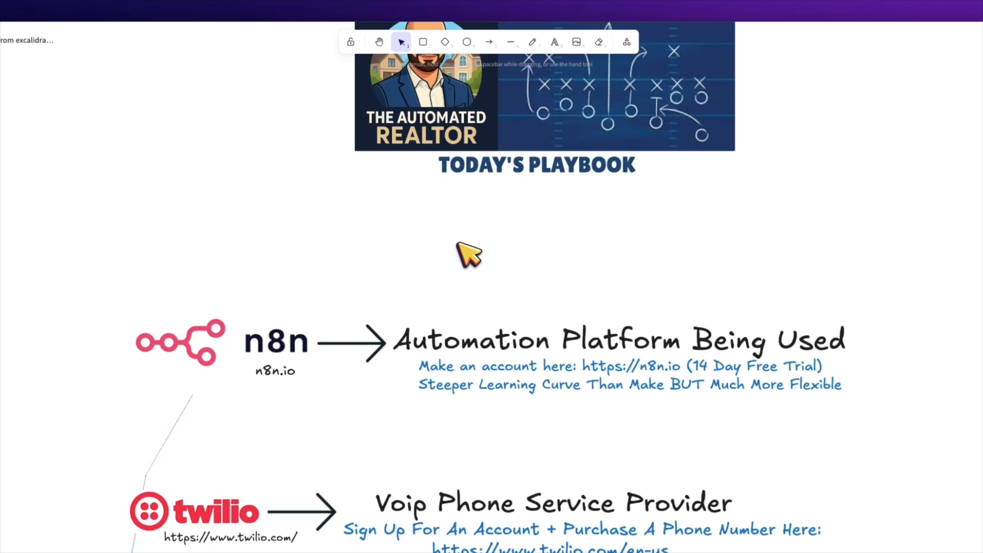
Step: Scroll the Excalidraw playbook down to reveal the 'AI Agent With Access to Various Tools' entry below Twilio
scroll(459, 243, "down", 1)
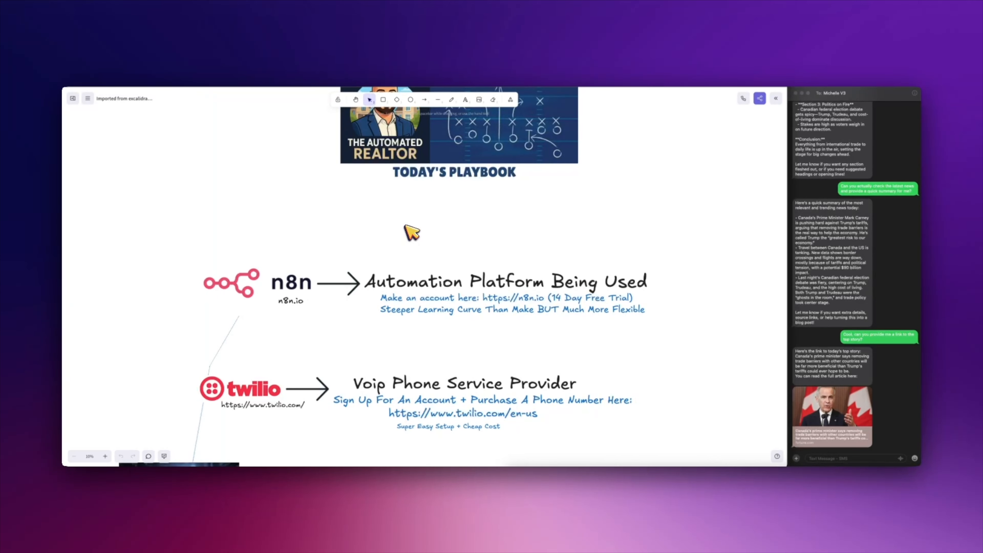
scroll(412, 232, "down", 5)
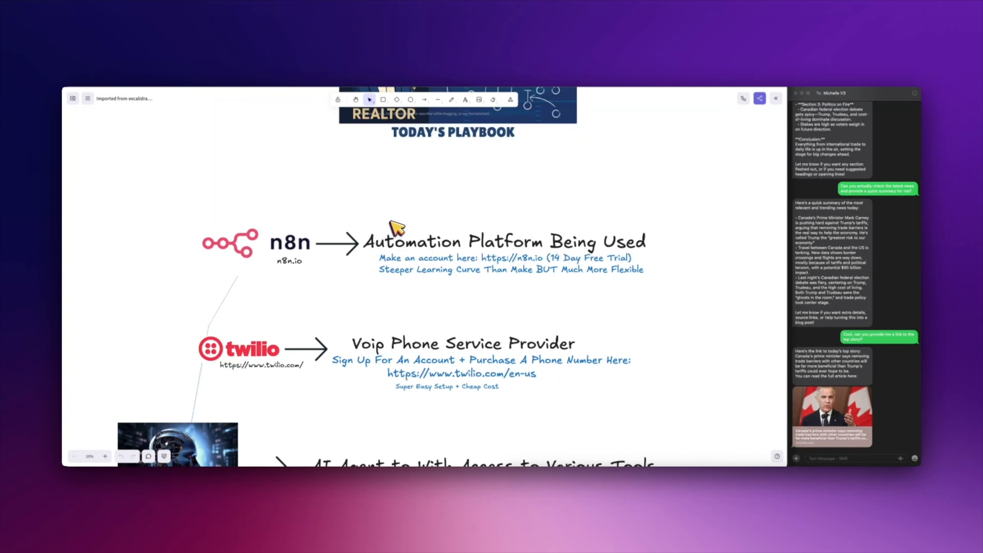
scroll(391, 225, "down", 2)
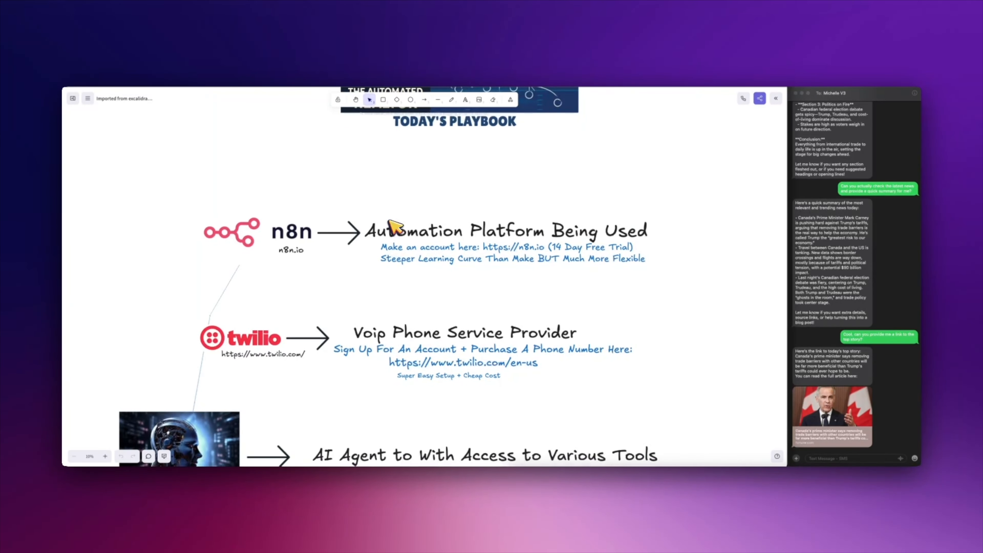
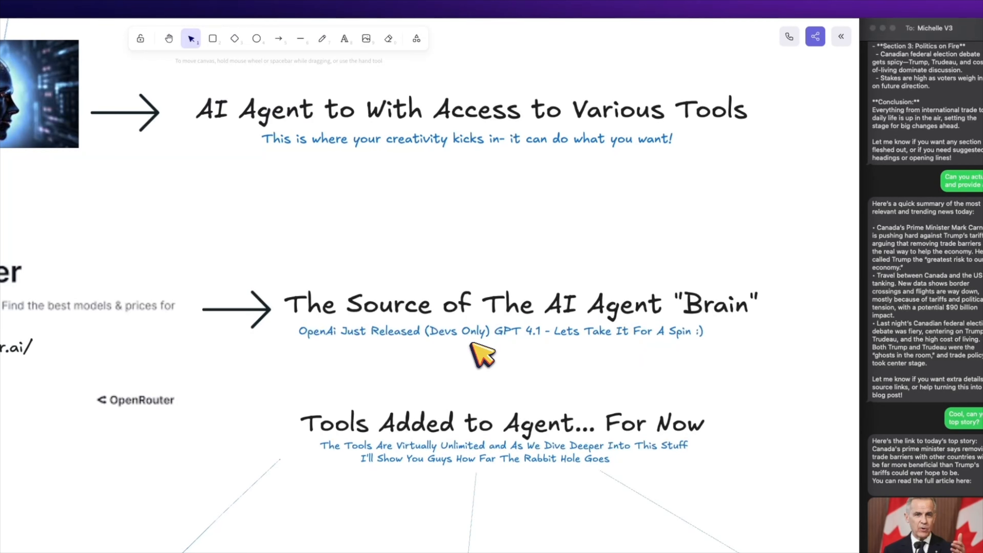
Step: Scroll the Excalidraw board down to the 'Tools Added to Agent... For Now' heading and pan right
scroll(480, 333, "down", 5)
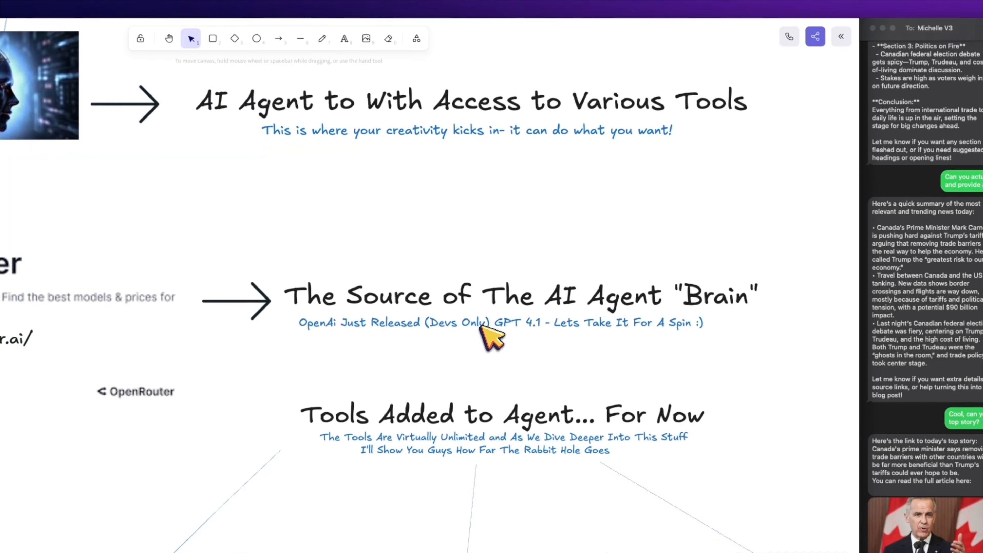
scroll(536, 320, "down", 1)
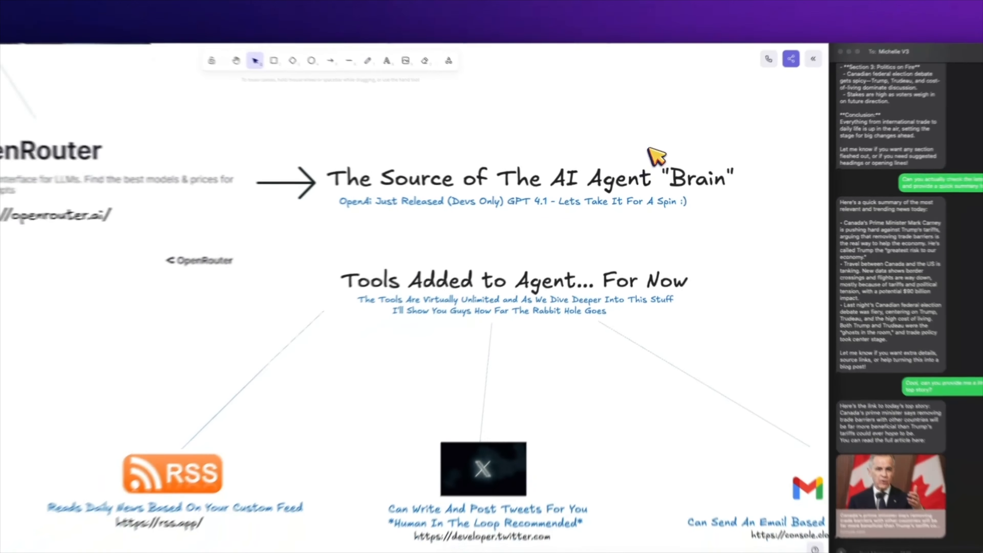
scroll(651, 153, "down", 3)
left_click(629, 162)
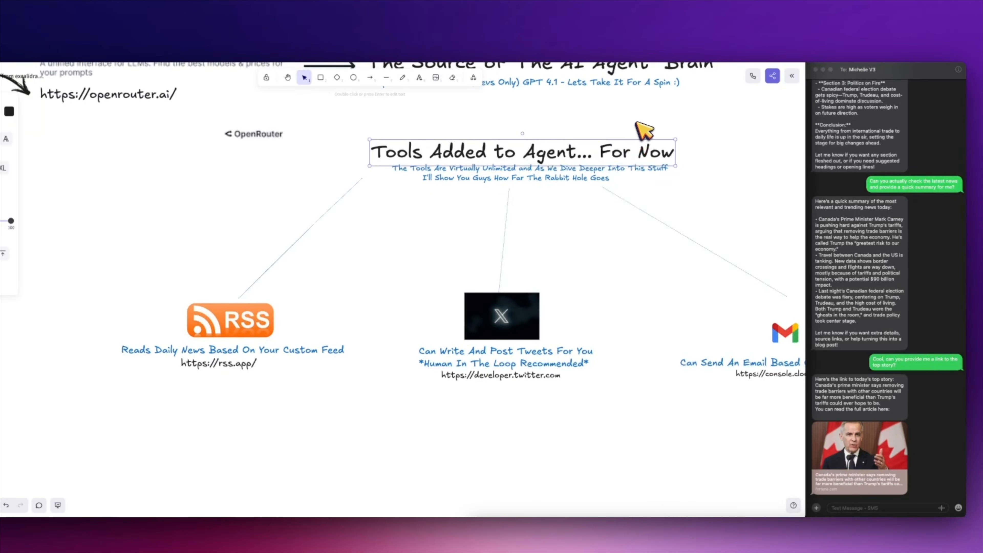
left_click(637, 123)
scroll(643, 127, "up", 2)
scroll(643, 128, "right", 2)
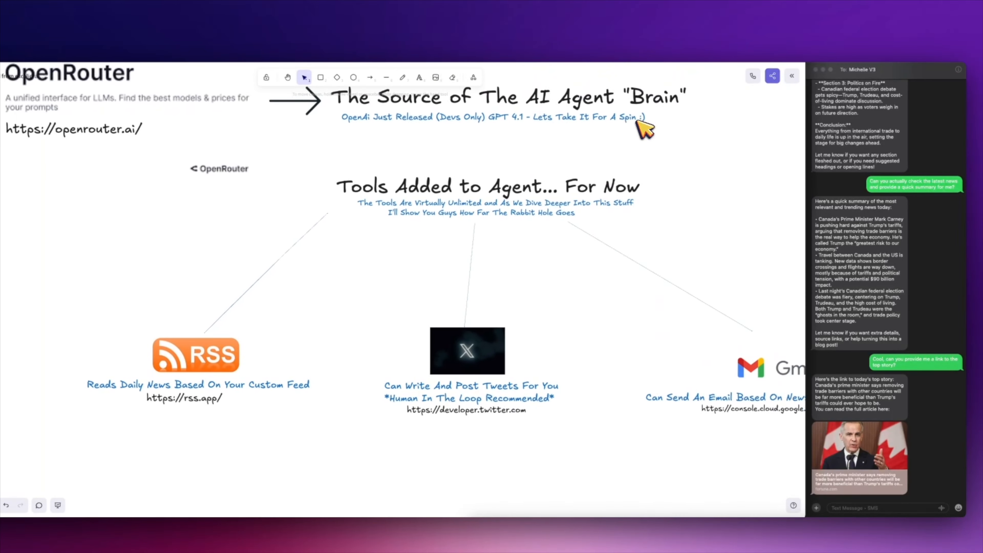
scroll(496, 173, "right", 2)
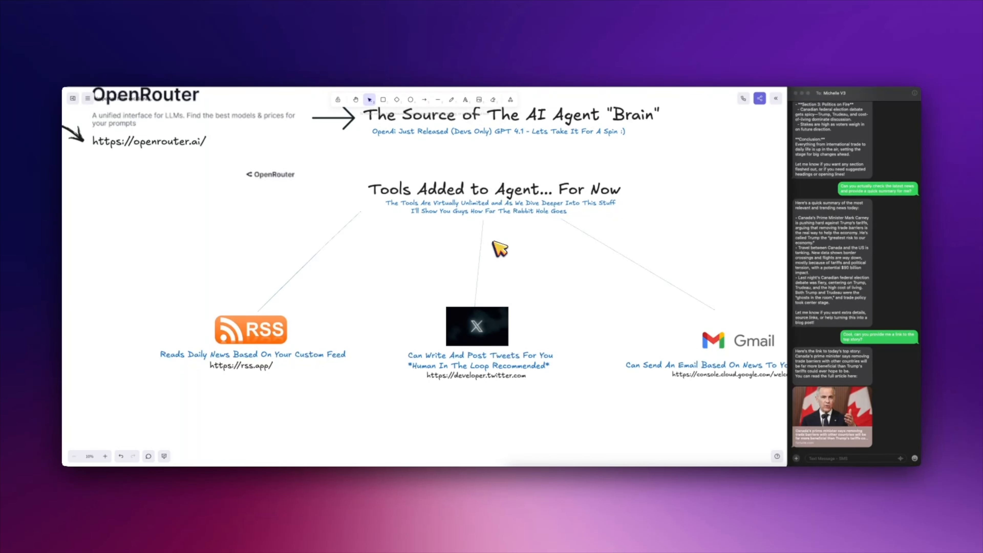
Step: Keep panning past the RSS, X and Gmail tools down to 'The Result...' section
scroll(499, 248, "down", 3)
scroll(500, 248, "right", 3)
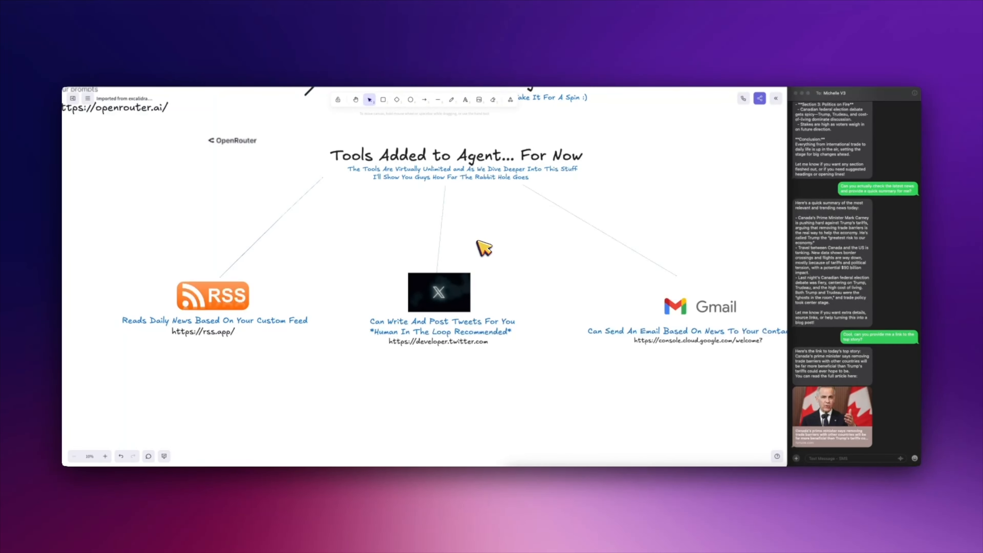
scroll(481, 250, "down", 1)
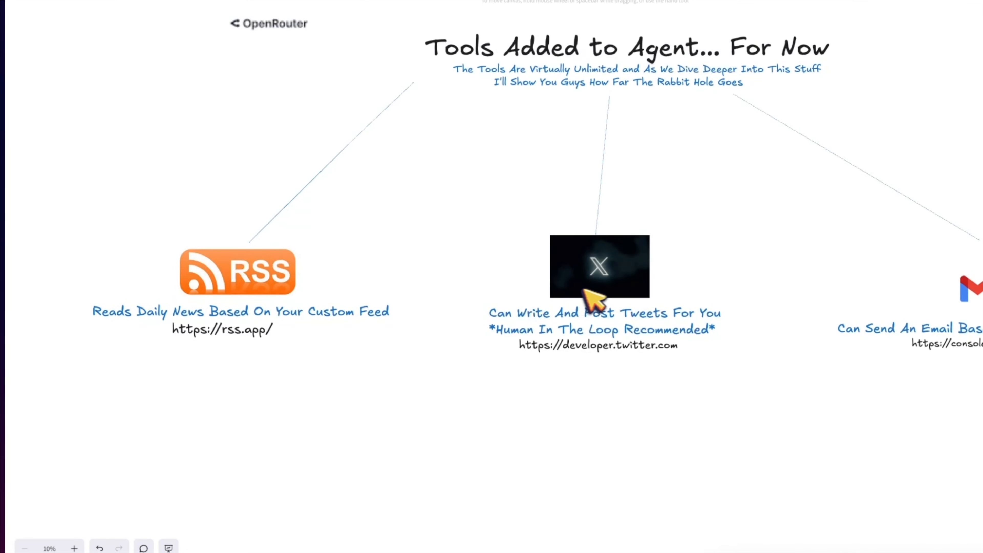
scroll(652, 287, "right", 2)
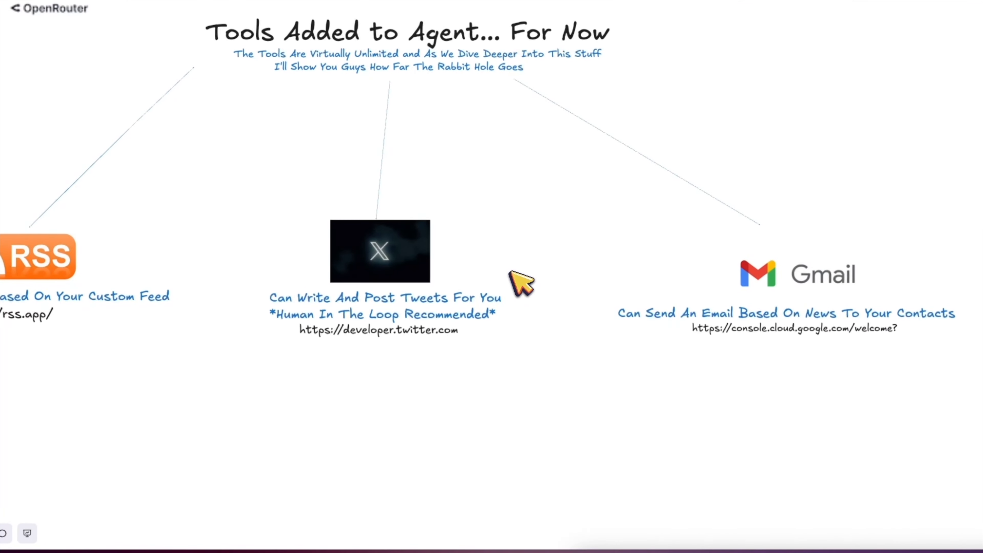
scroll(511, 272, "right", 2)
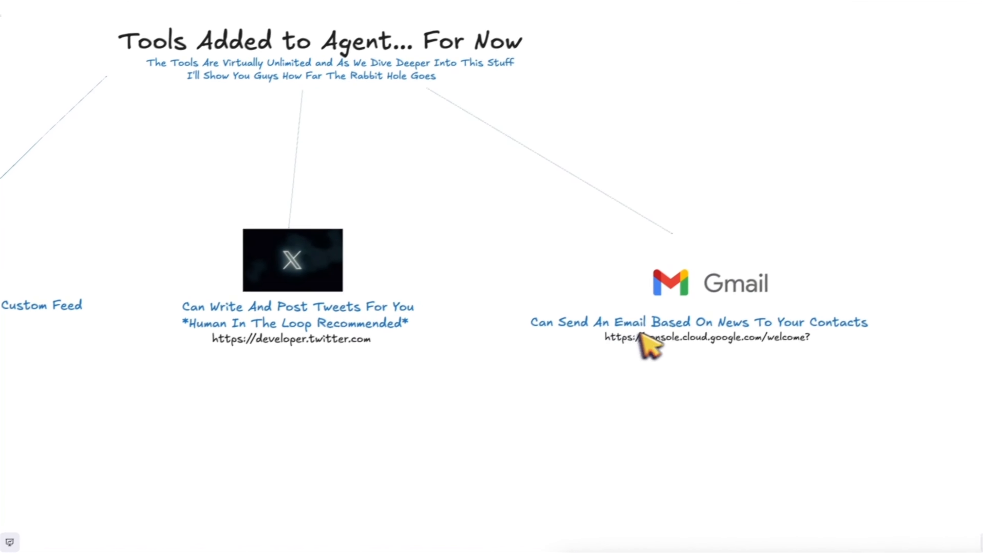
scroll(642, 335, "down", 7)
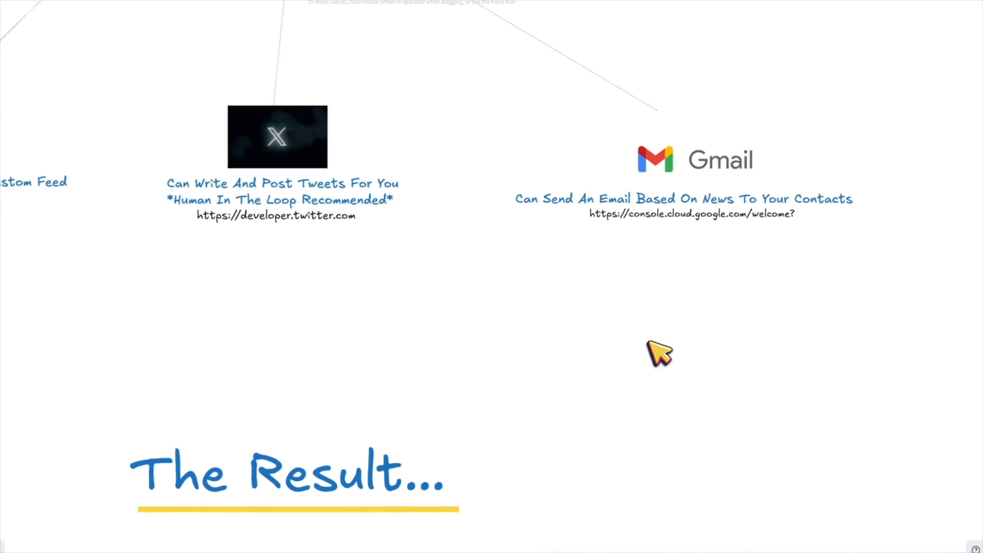
scroll(461, 292, "down", 11)
scroll(460, 292, "left", 9)
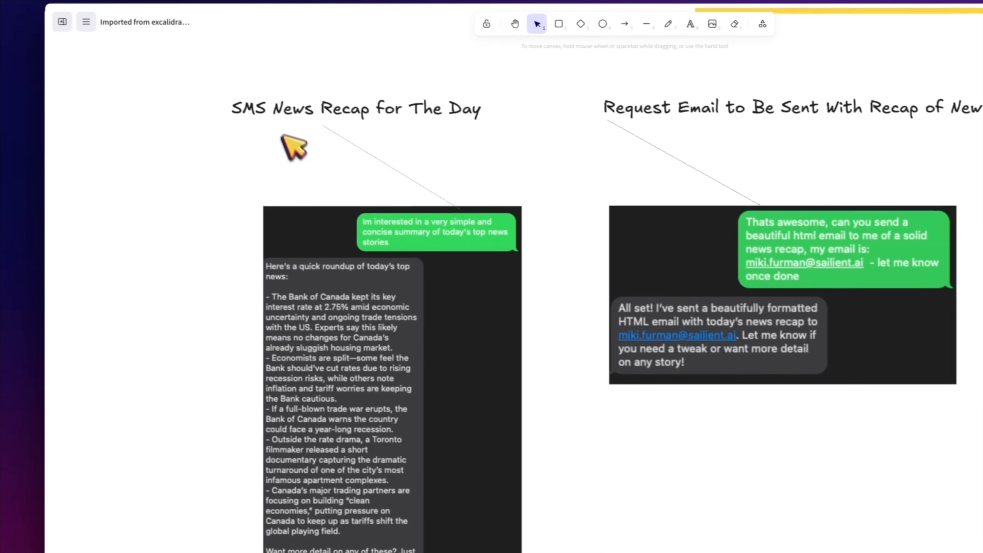
Step: Scroll through the SMS news-recap and email-request screenshots, then pan right to the agent's email
scroll(210, 91, "left", 1)
scroll(210, 92, "down", 1)
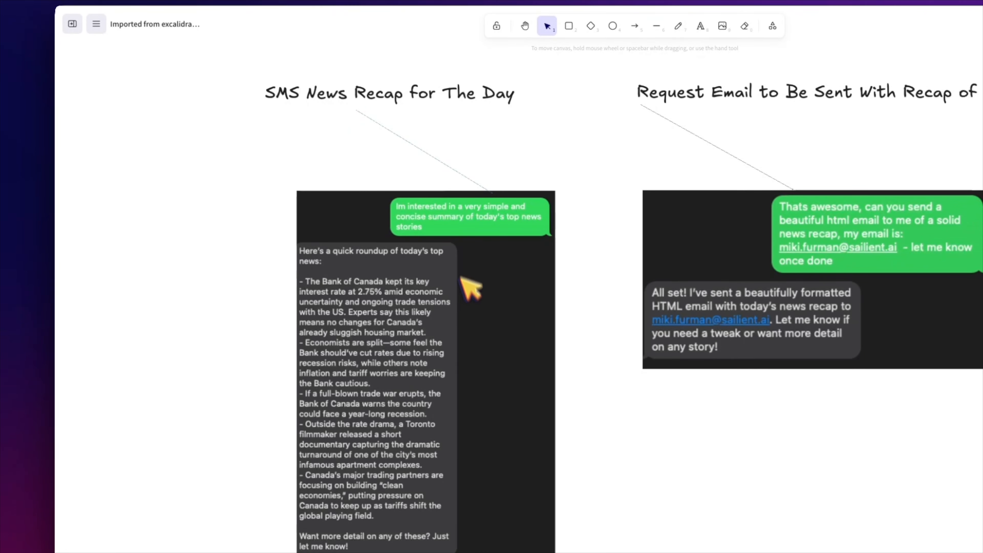
scroll(476, 283, "down", 1)
scroll(476, 283, "down", 1)
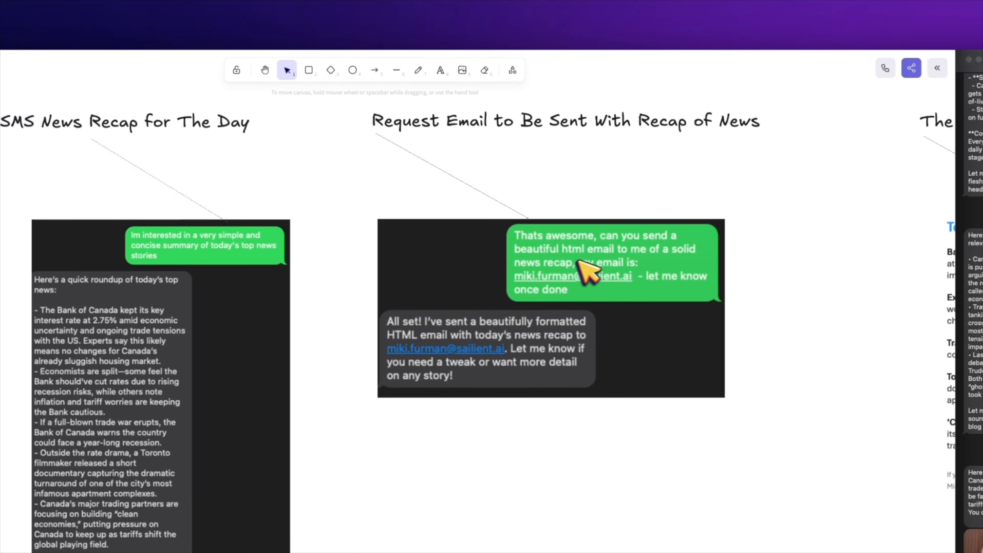
scroll(589, 262, "left", 1)
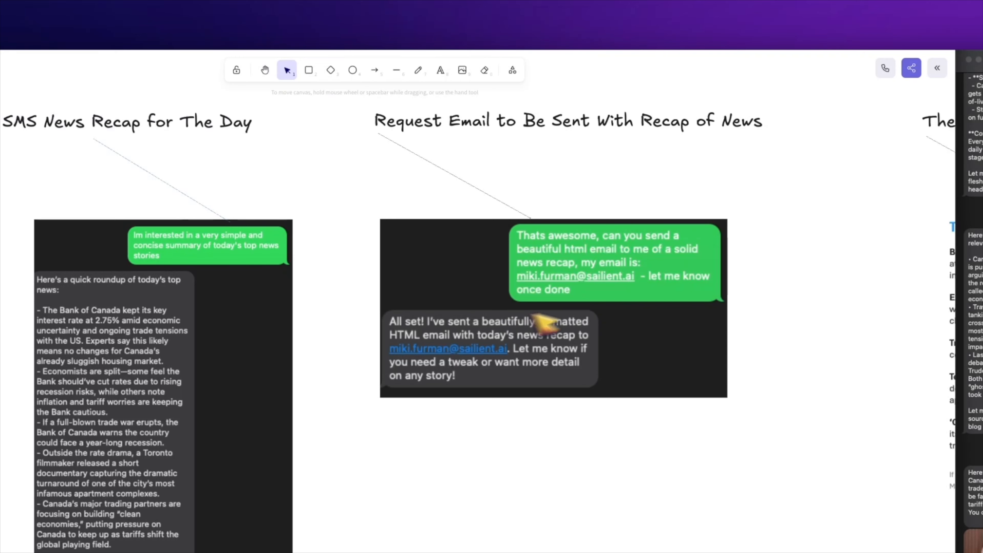
scroll(549, 327, "right", 10)
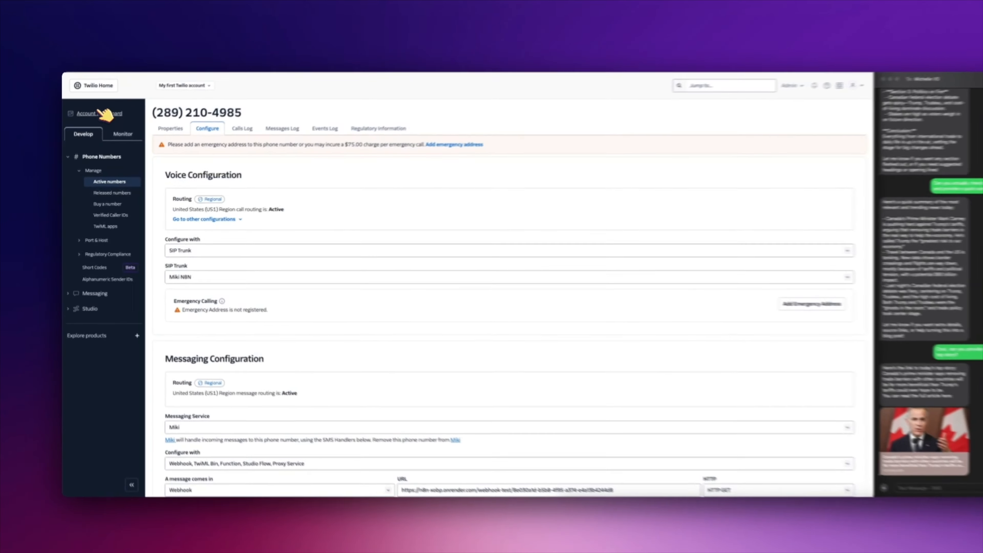
Step: Open the Twilio Account Dashboard and highlight the Account SID and Auth Token rows
left_click(95, 124)
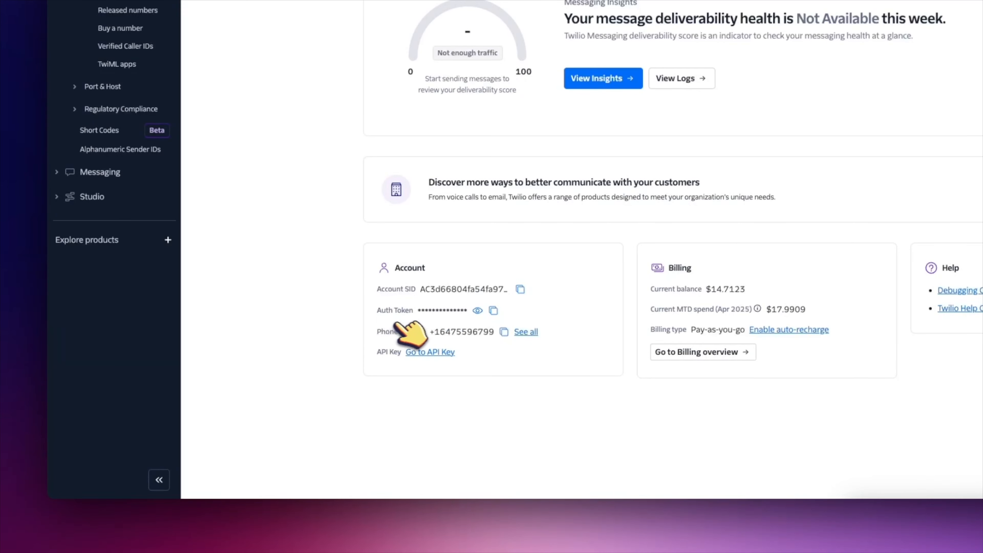
left_click_drag(470, 309, 369, 283)
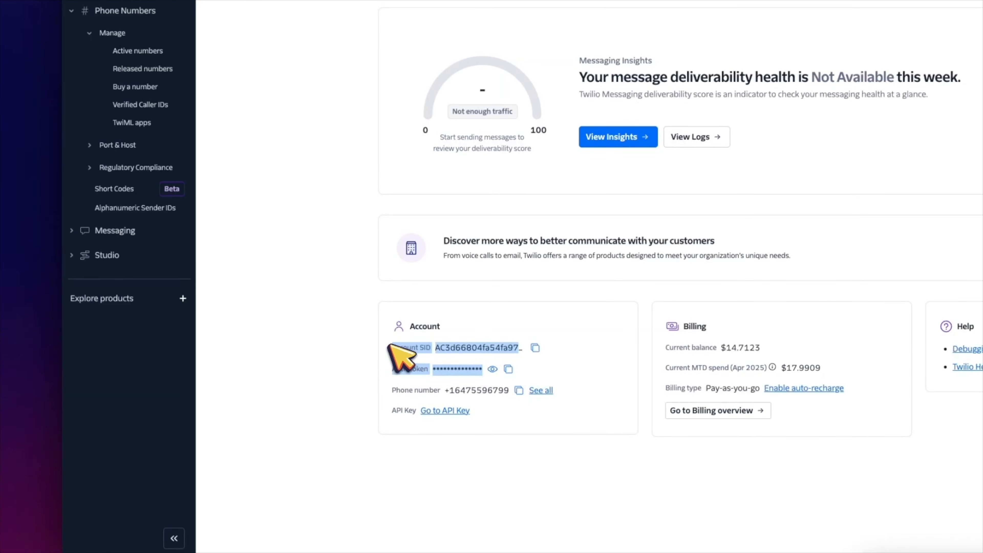
left_click(356, 346)
left_click_drag(553, 377, 362, 326)
left_click(320, 298)
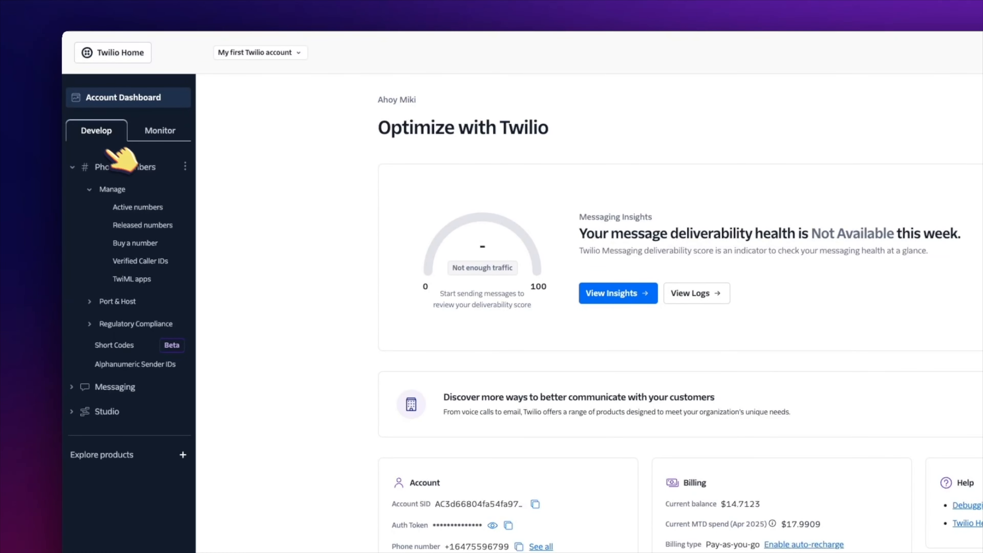
Step: Open the Buy a number page and set the country to Canada
left_click(129, 167)
left_click(130, 167)
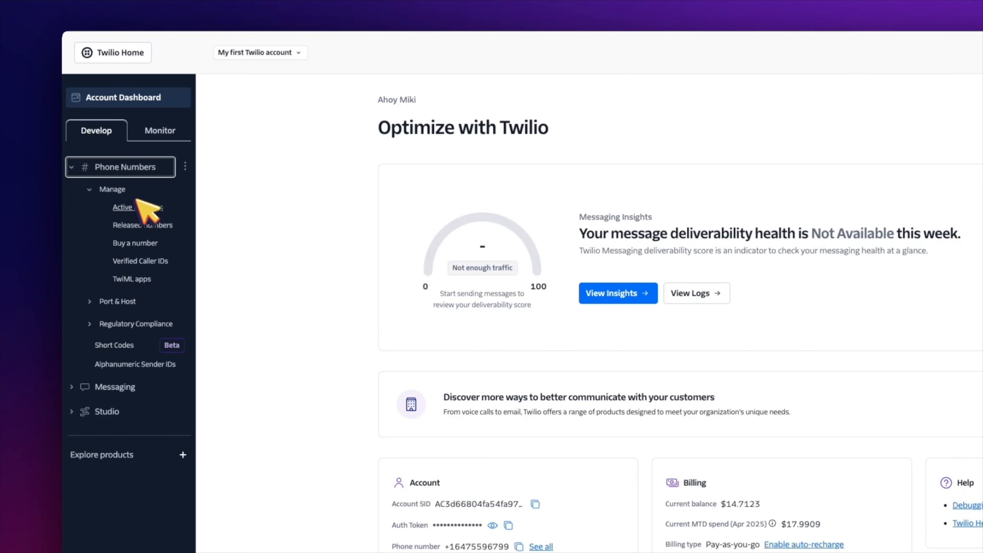
left_click(155, 243)
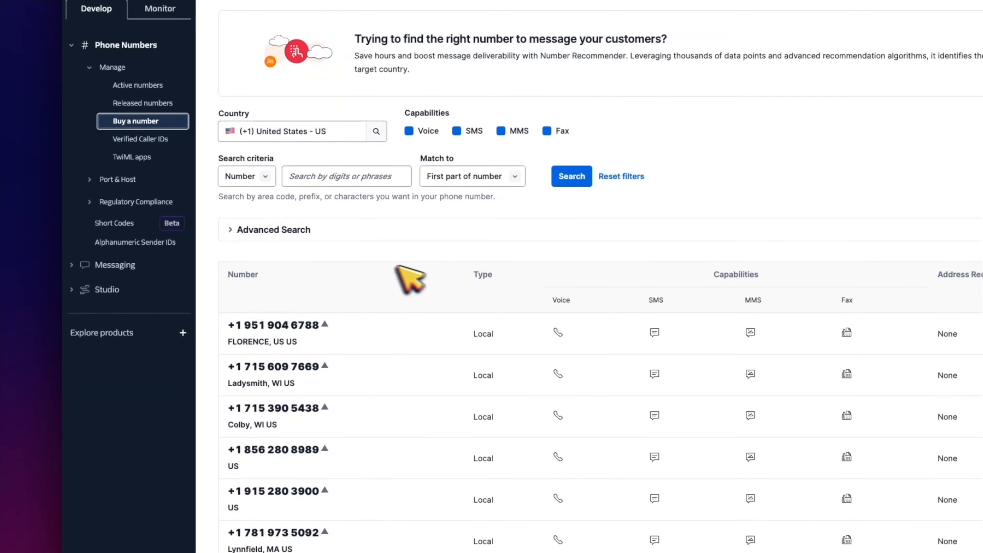
left_click(341, 133)
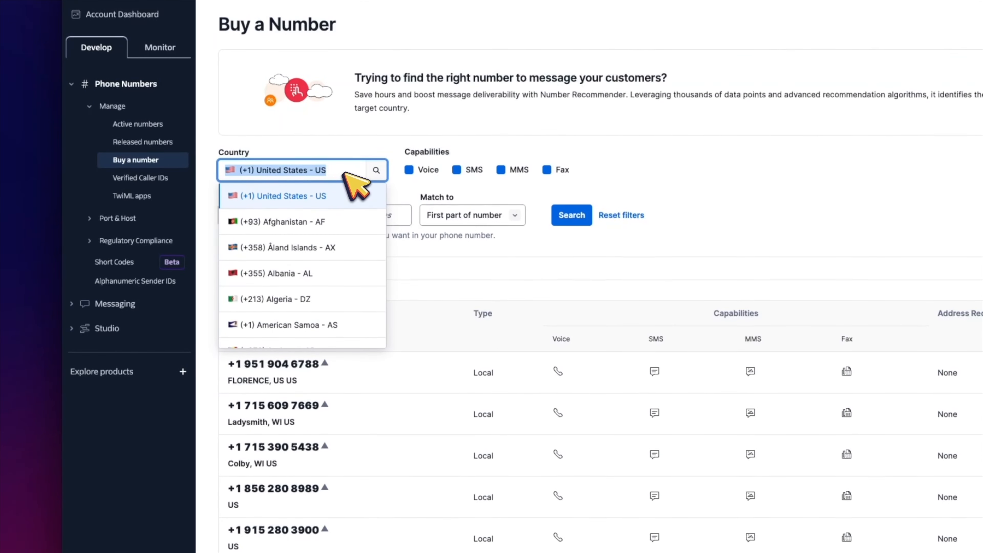
type("canada")
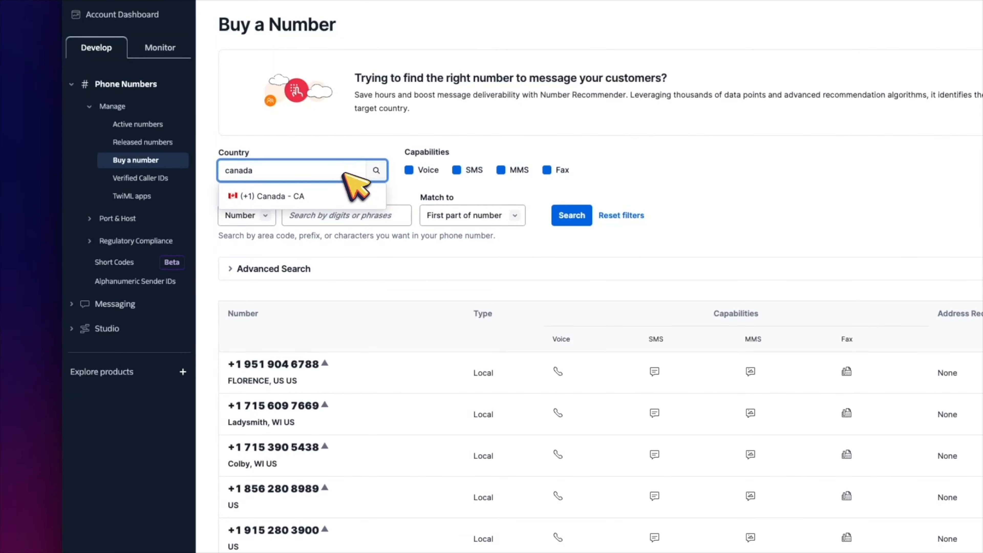
left_click(329, 196)
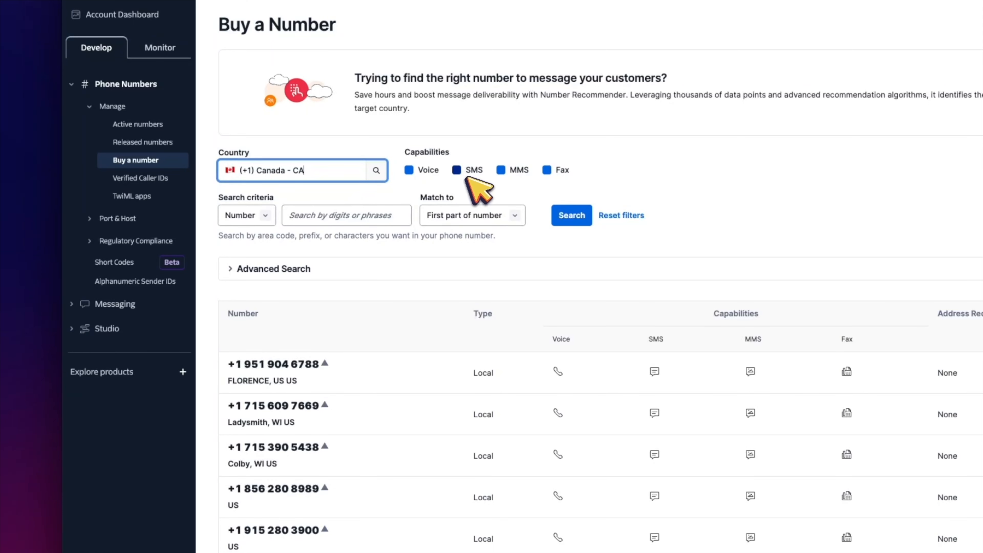
Step: Search available numbers by Locality for toronto
left_click(270, 216)
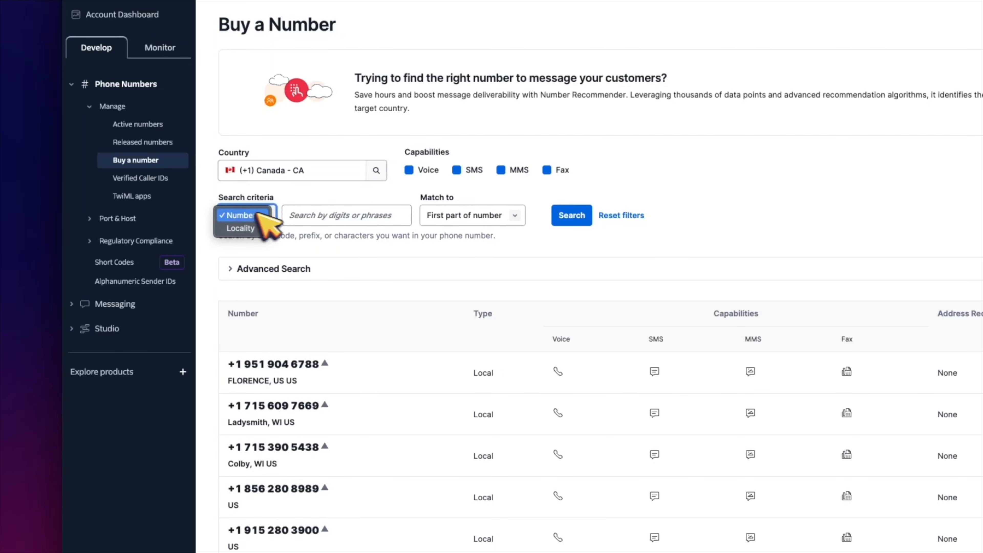
left_click(387, 224)
left_click(479, 212)
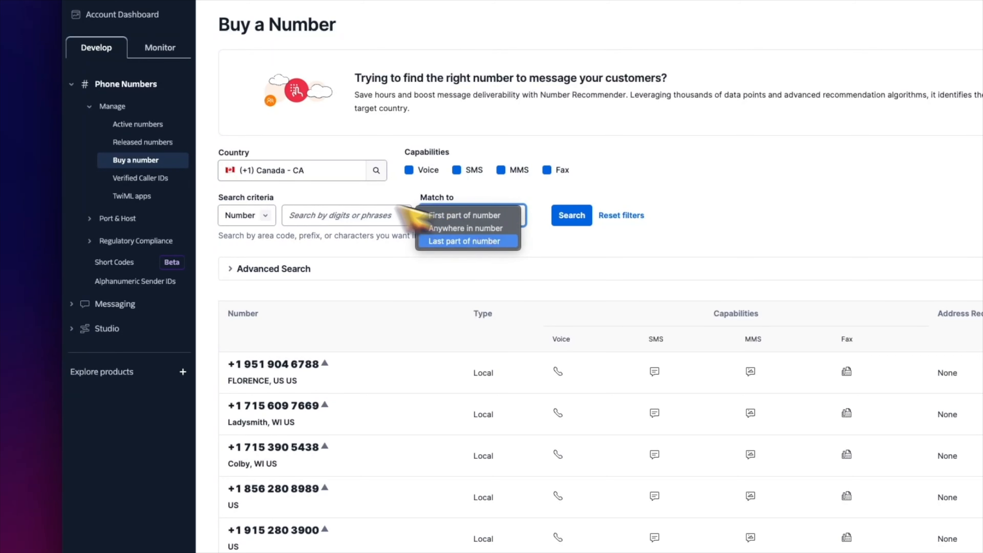
left_click(422, 214)
left_click(259, 217)
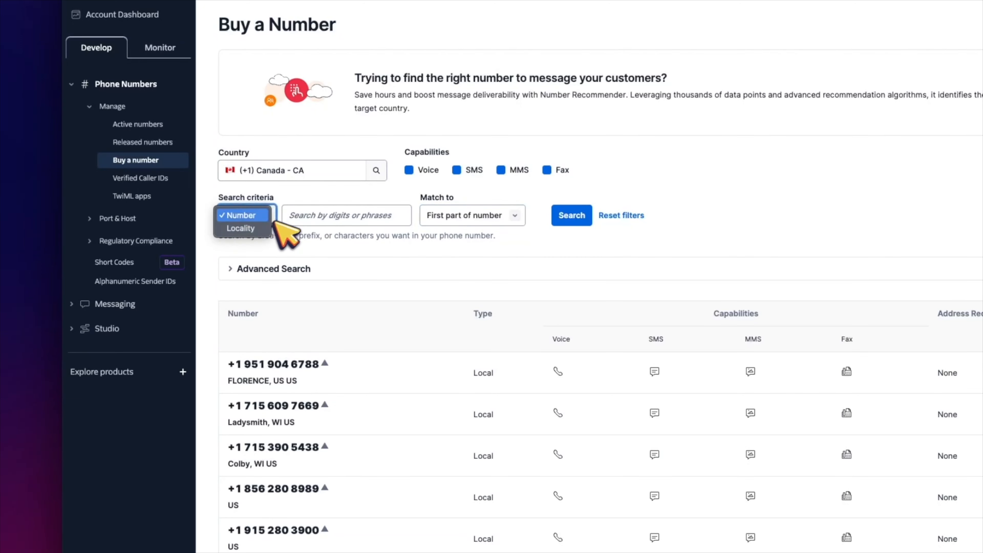
left_click(253, 228)
left_click(326, 218)
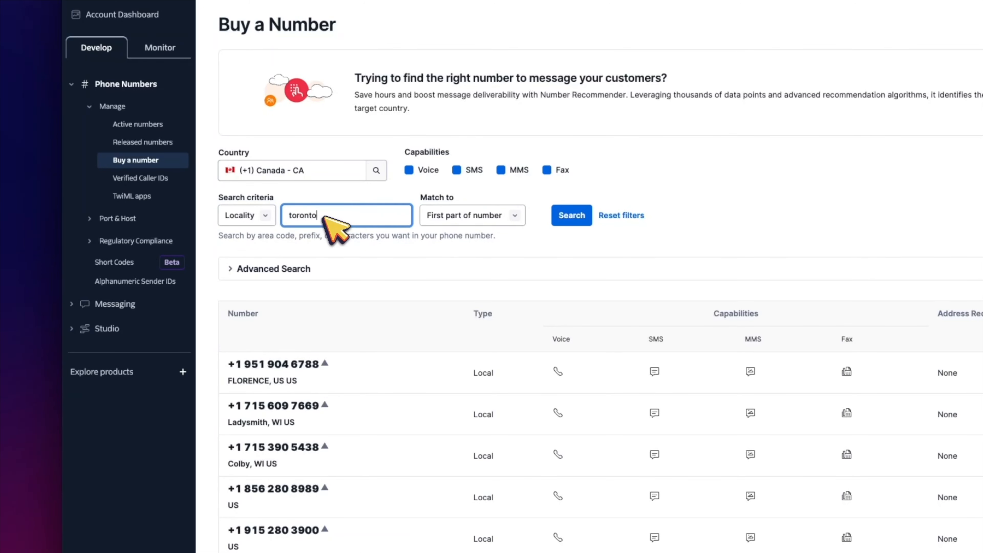
left_click(572, 216)
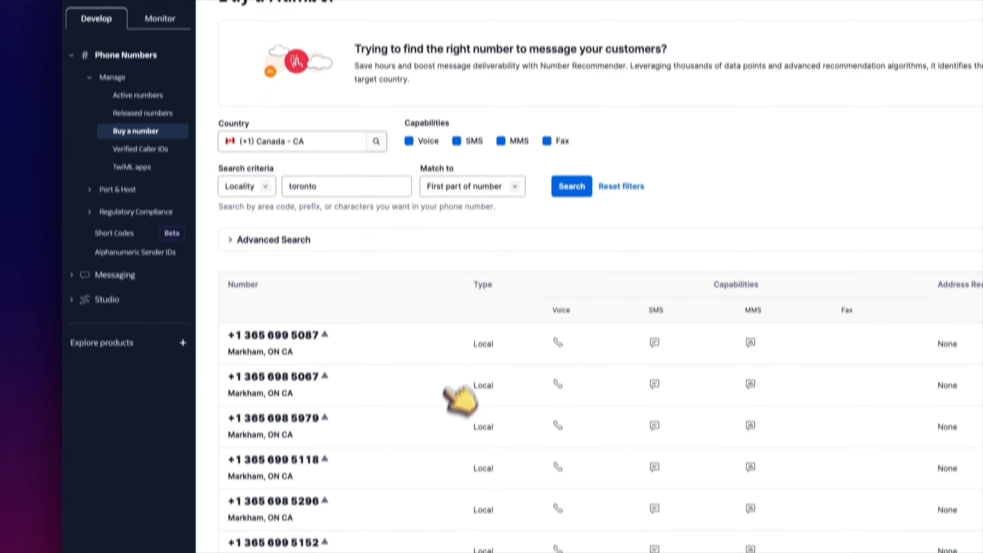
Step: Review the first result's $1.15 monthly fee without buying, then list the Active numbers
scroll(360, 366, "down", 3)
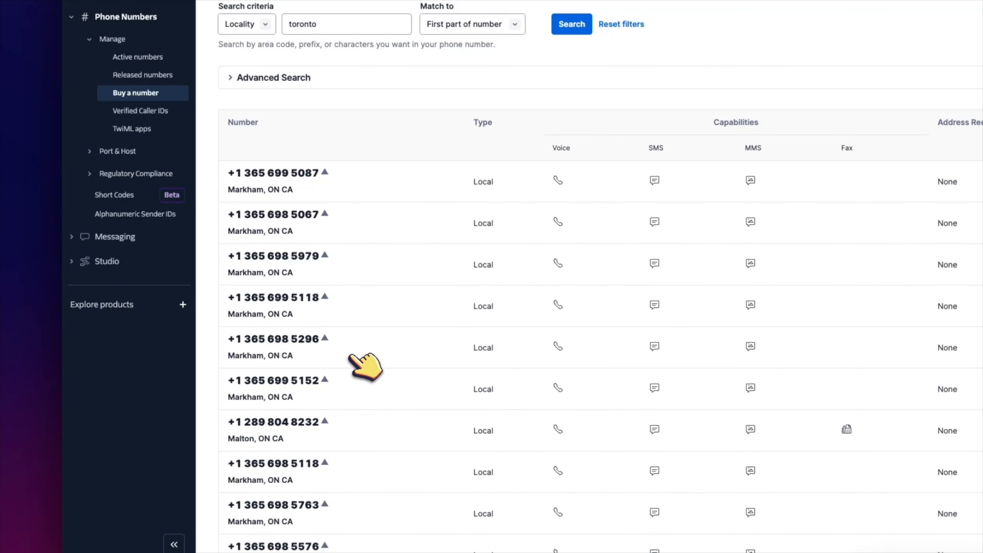
scroll(306, 337, "down", 5)
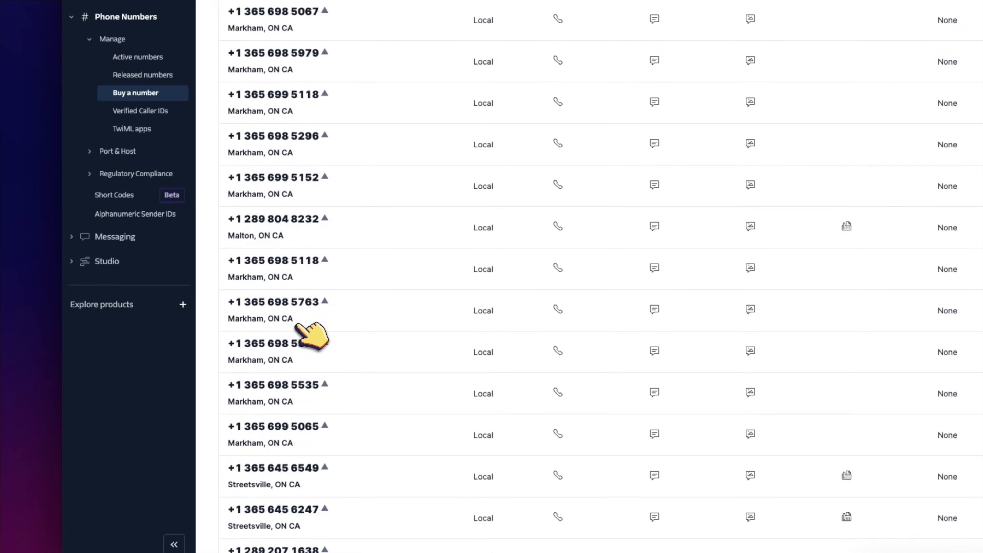
scroll(298, 328, "down", 6)
scroll(306, 333, "down", 14)
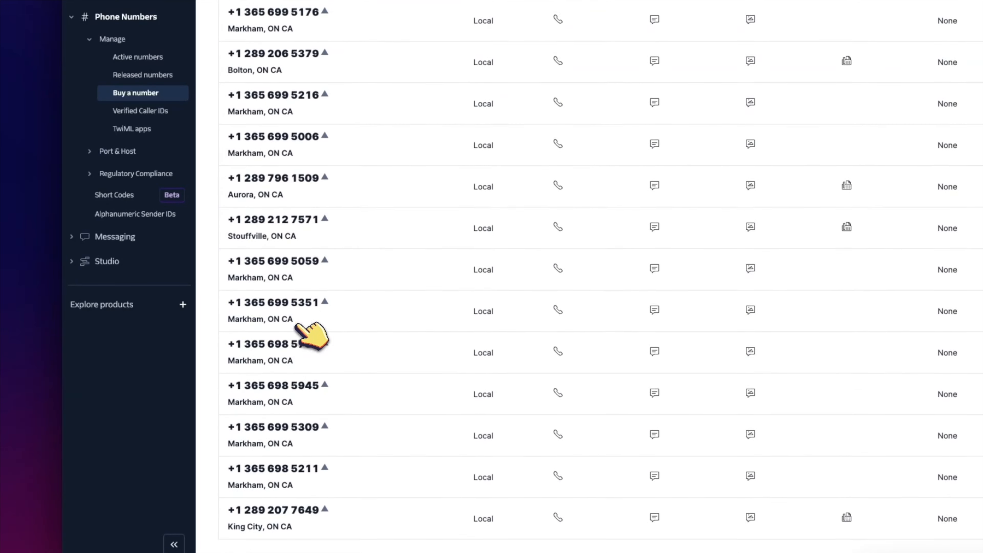
scroll(296, 326, "up", 3)
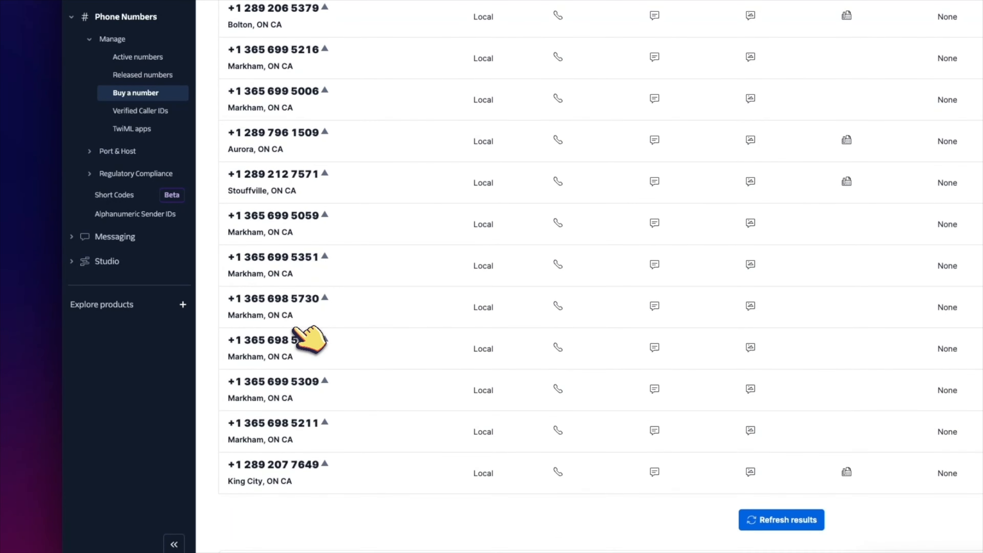
scroll(304, 345, "up", 7)
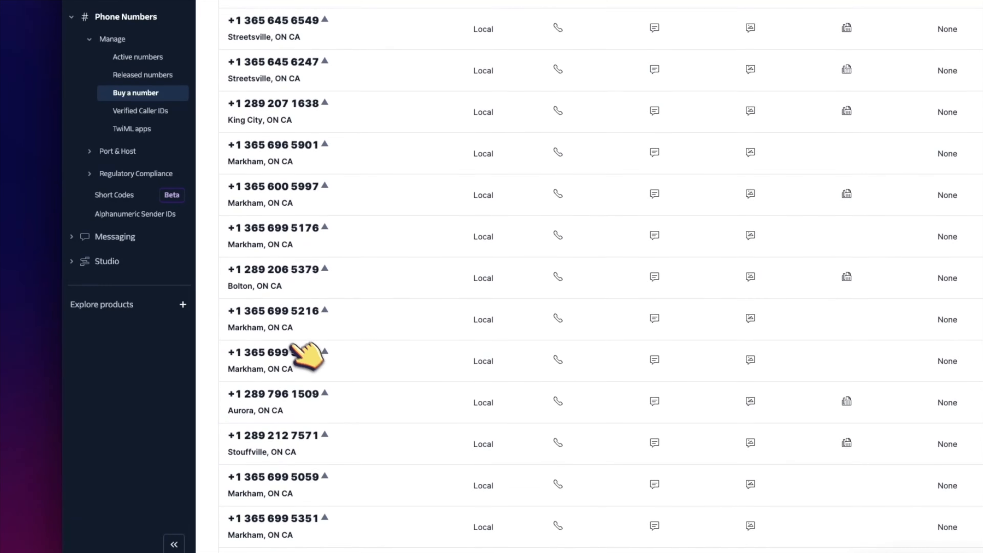
scroll(295, 175, "up", 15)
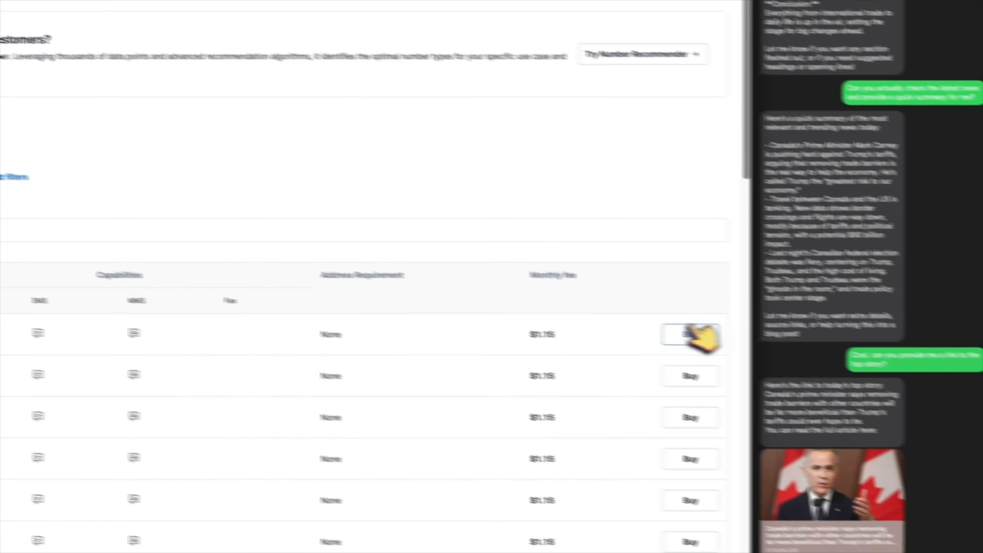
left_click(681, 339)
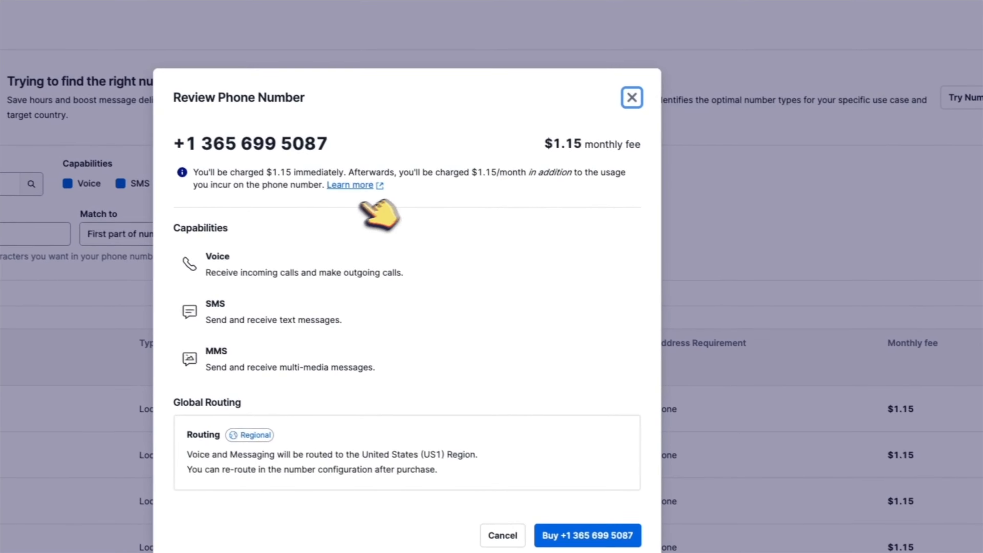
left_click_drag(652, 147, 534, 166)
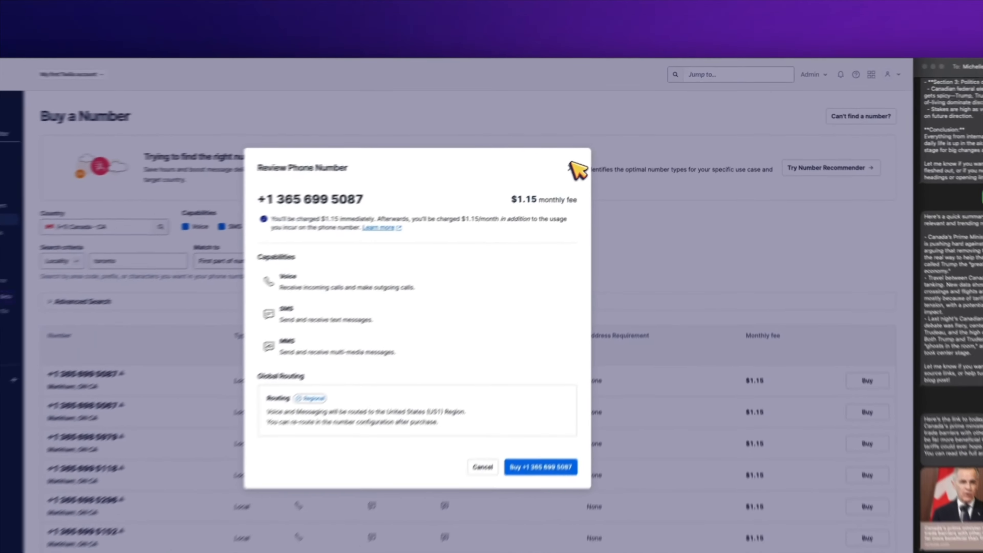
left_click(577, 169)
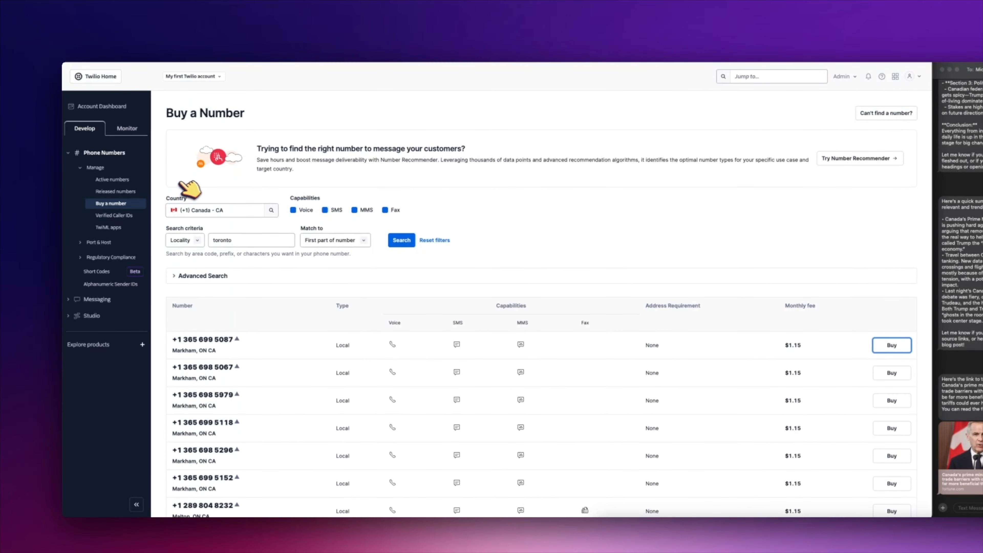
left_click(109, 179)
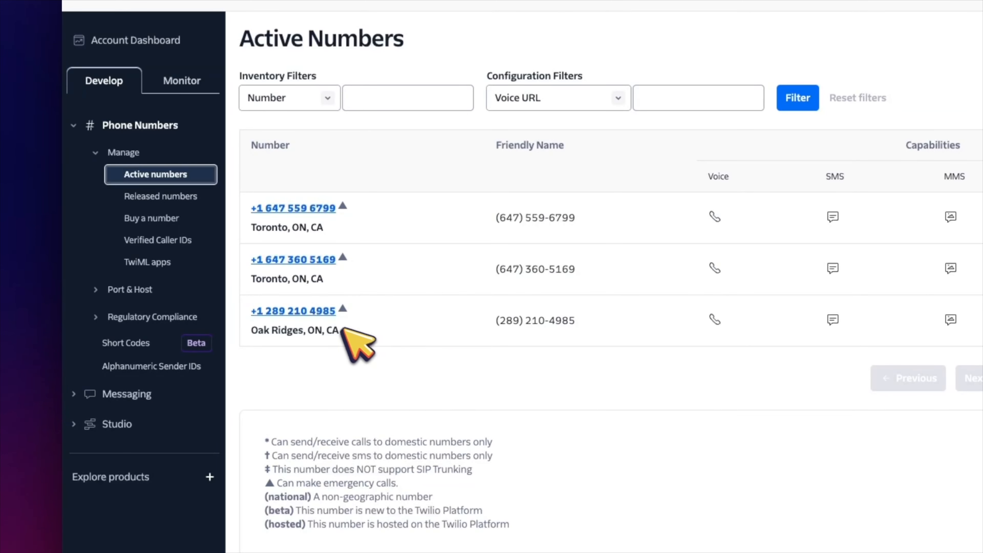
Step: Open the Oak Ridges number and keep 'A message comes in' set to Webhook
left_click(332, 310)
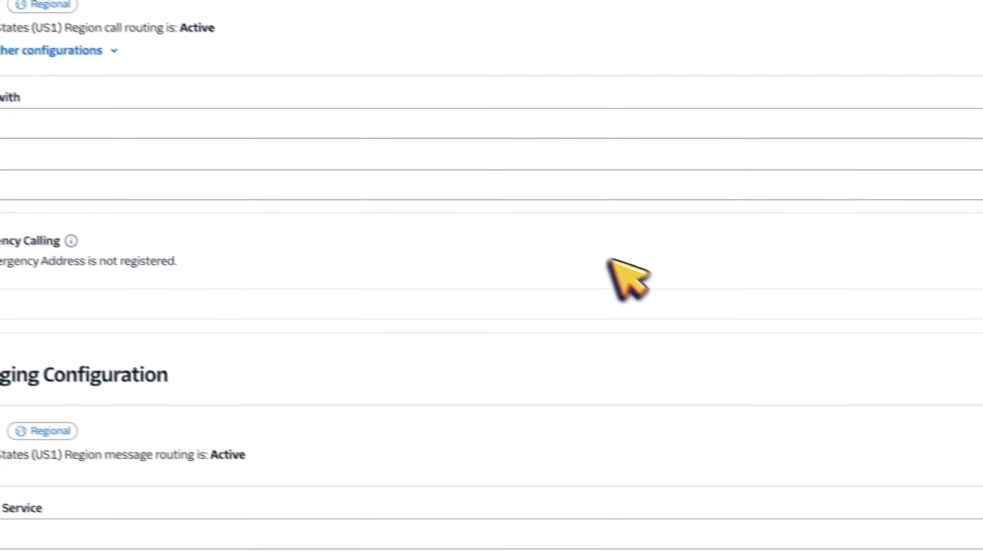
scroll(610, 260, "down", 5)
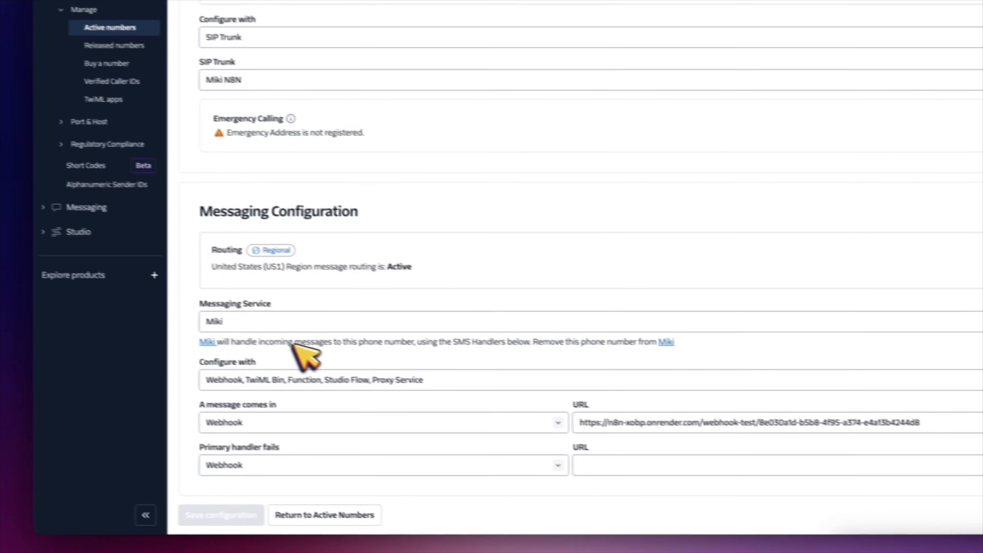
left_click_drag(360, 213, 202, 215)
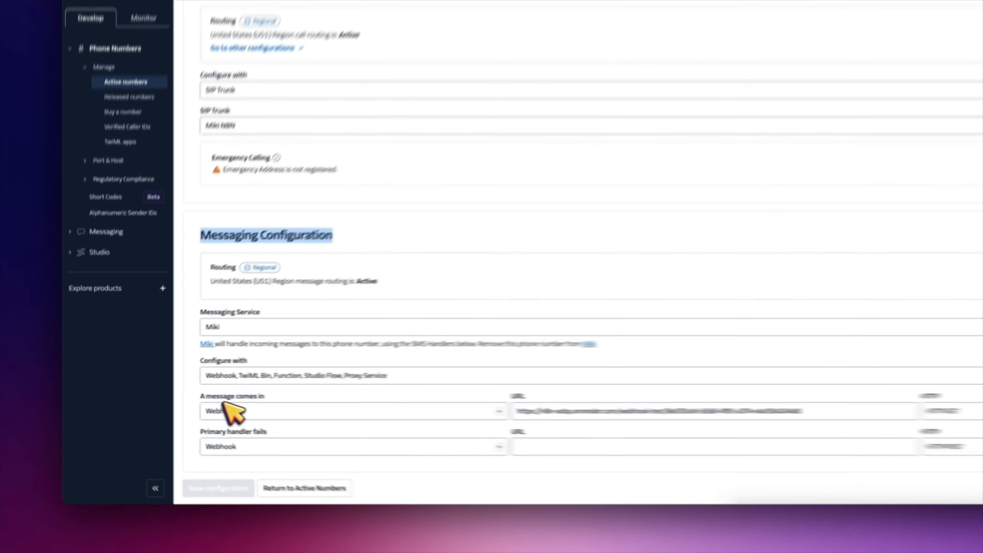
left_click(199, 404)
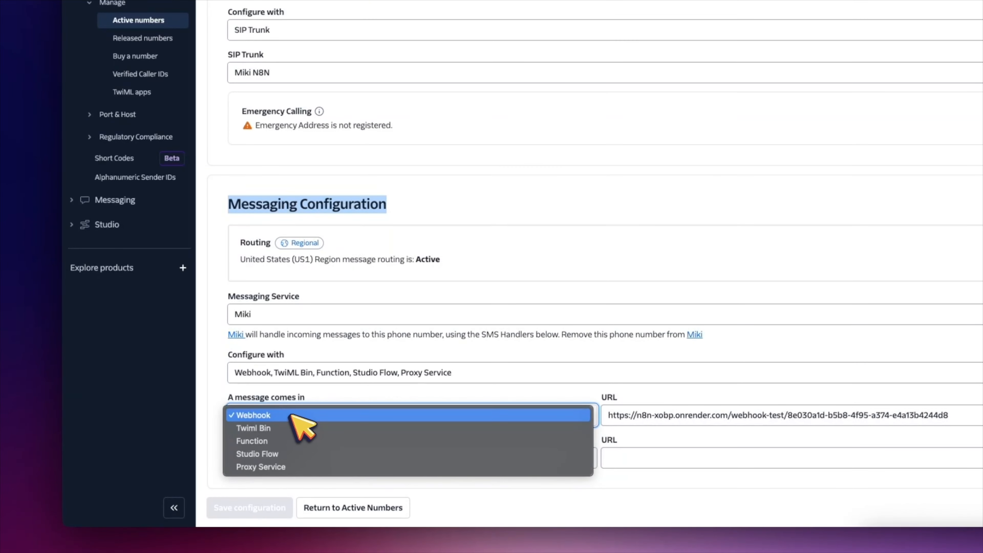
left_click(292, 415)
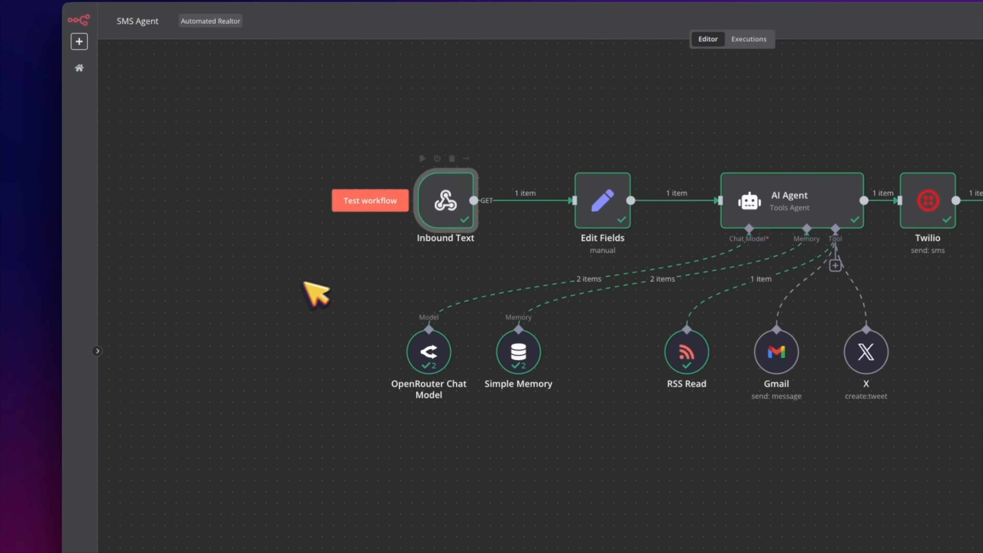
Step: Add a Webhook trigger node from the canvas menu by searching 'web'
right_click(296, 287)
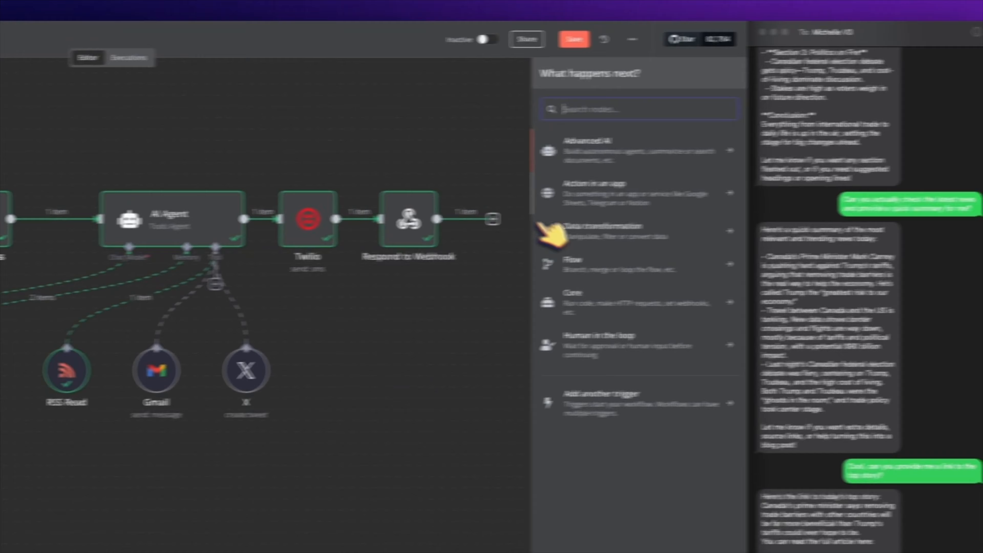
type("web")
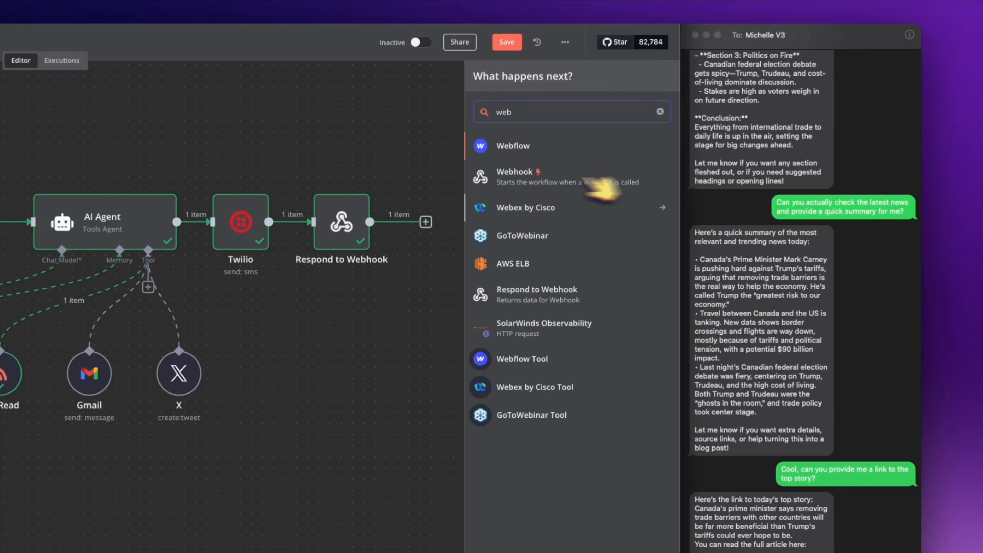
left_click(503, 182)
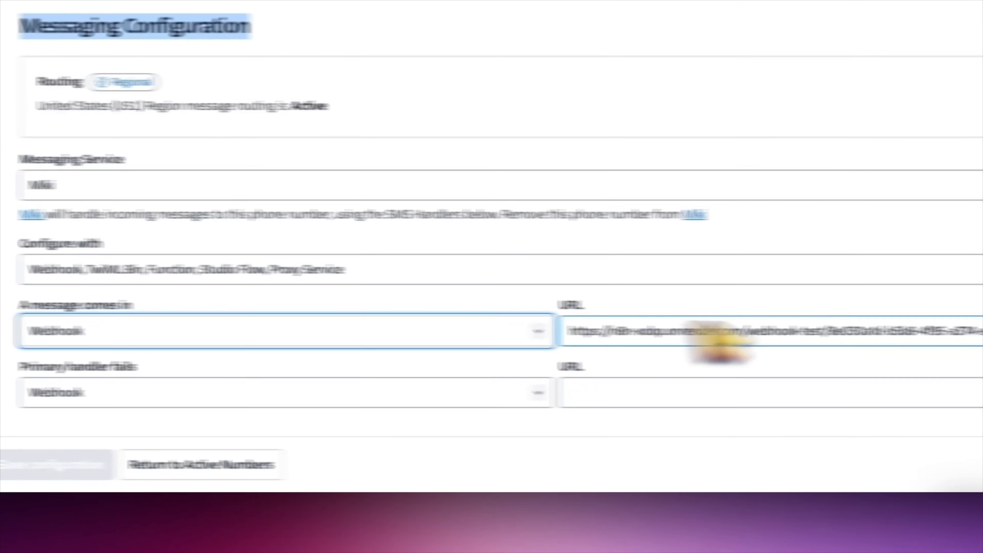
Step: Select the incoming-message webhook URL, then reopen the Oak Ridges number to recheck it
left_click(717, 329)
left_click_drag(716, 330, 2, 306)
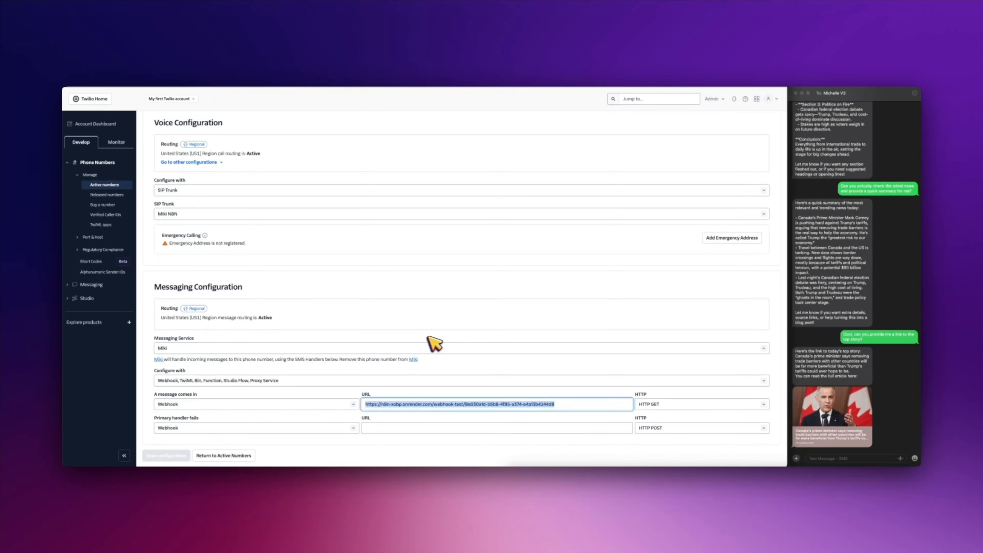
scroll(414, 297, "up", 5)
left_click(105, 184)
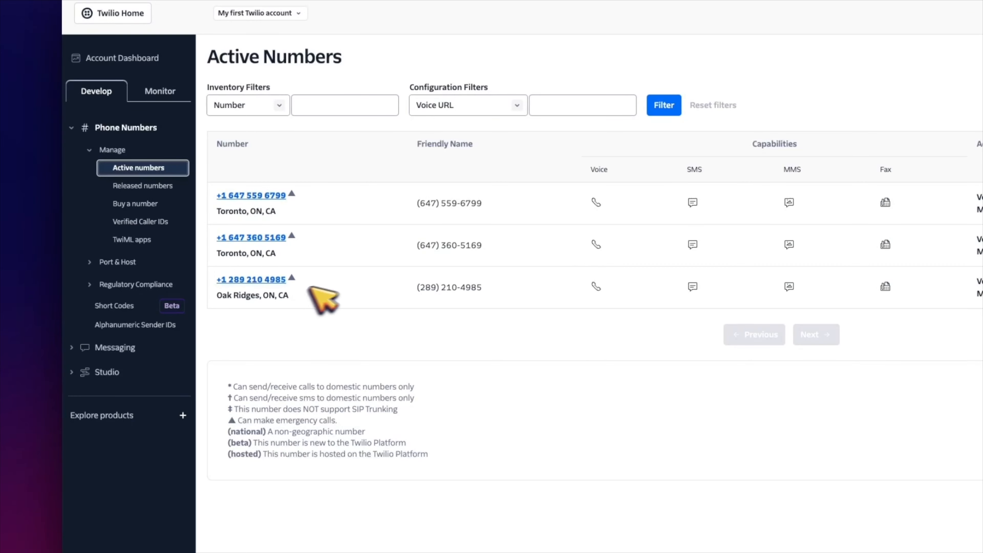
left_click(282, 279)
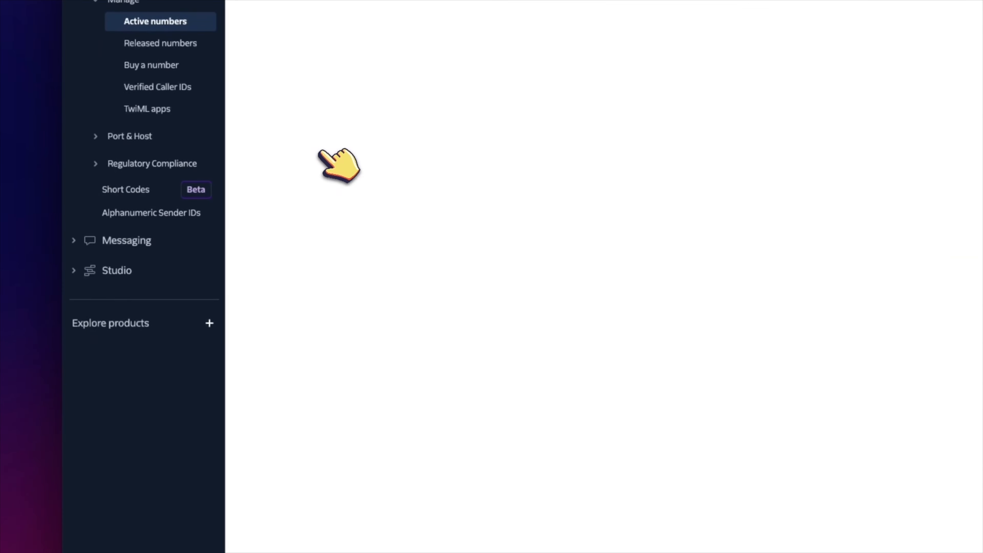
scroll(426, 209, "down", 3)
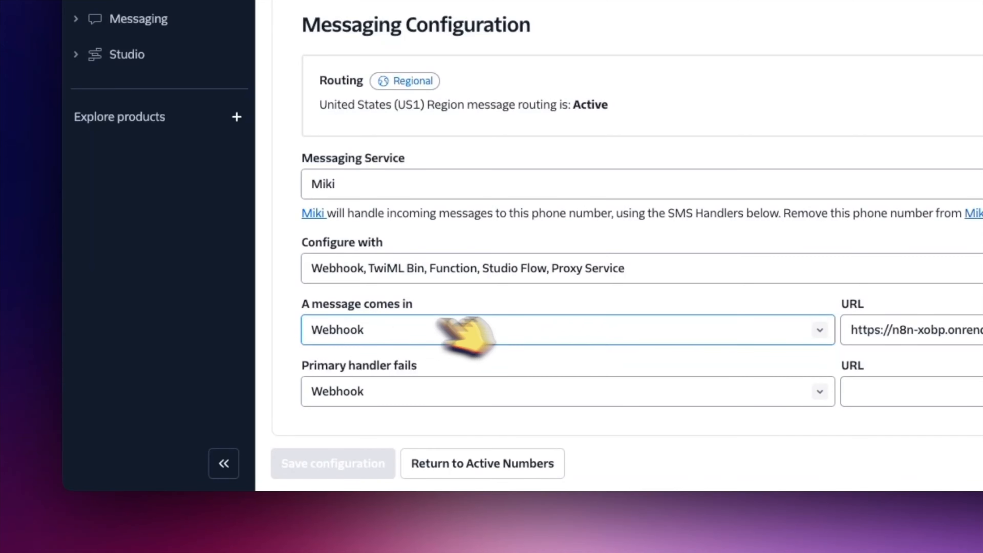
left_click(926, 329)
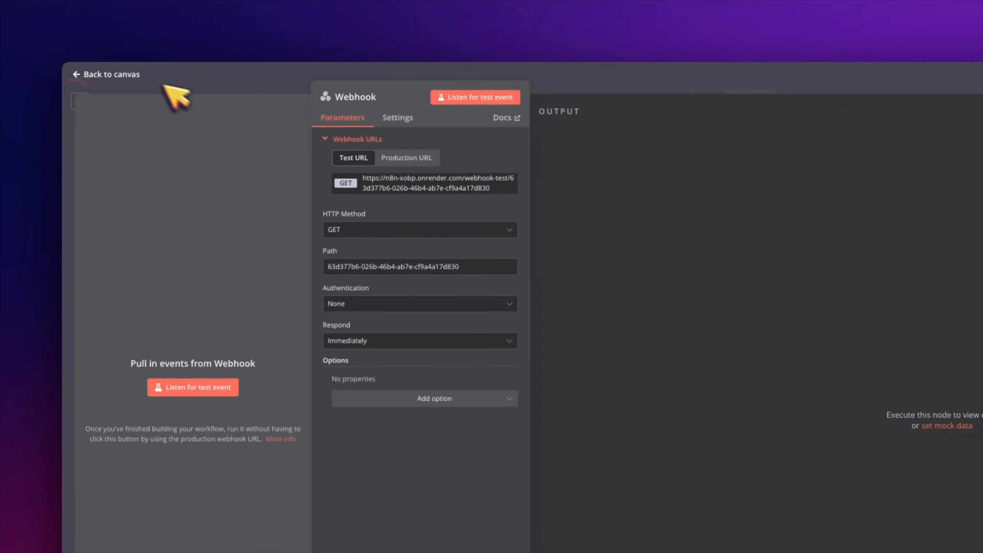
Step: Move the spare Webhook node to the far left and start it listening for a test event
left_click(134, 75)
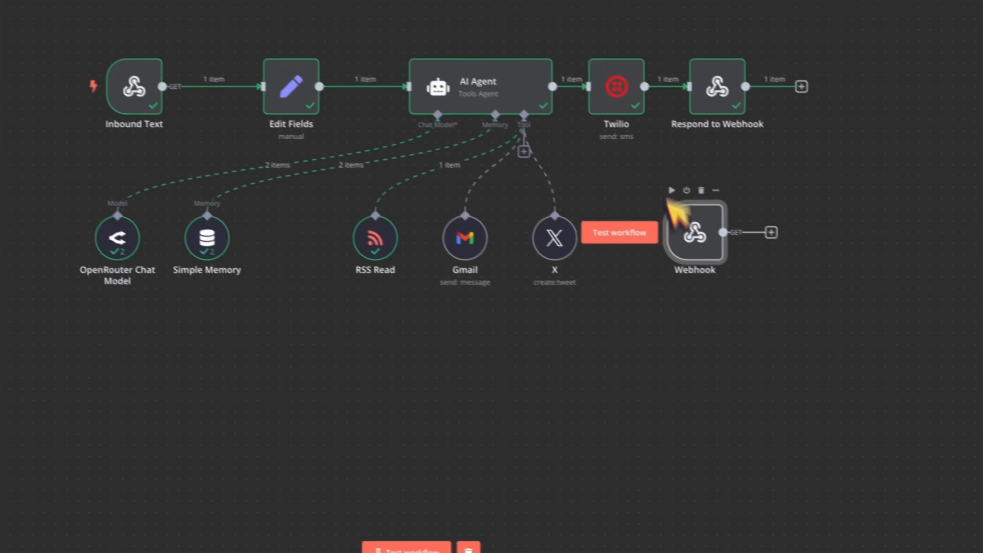
left_click_drag(677, 222, 208, 248)
scroll(276, 274, "left", 2)
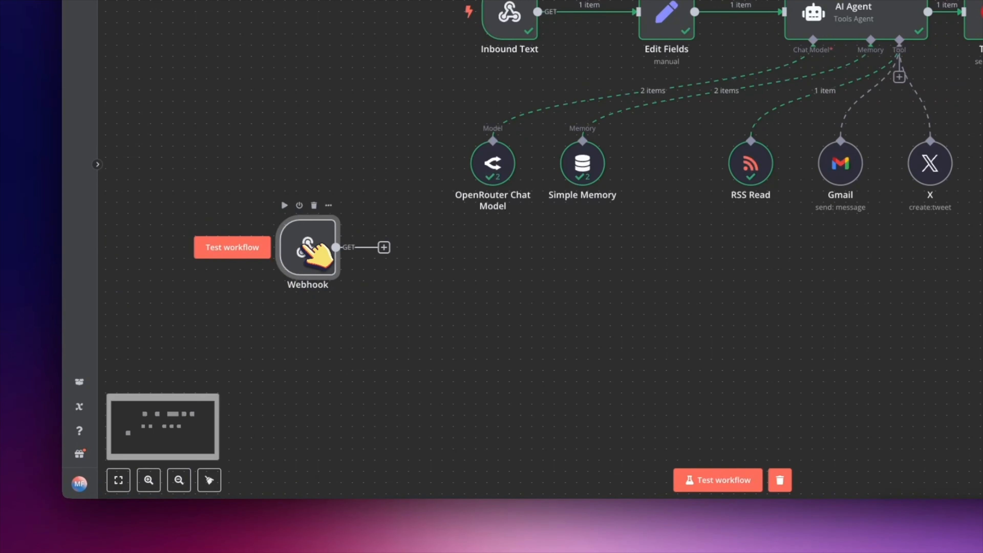
double_click(308, 250)
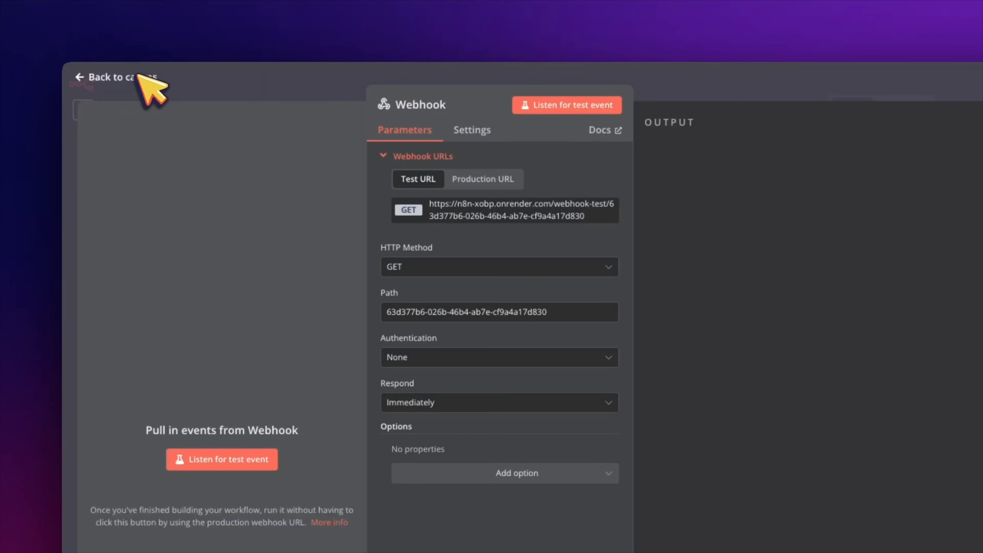
left_click(248, 460)
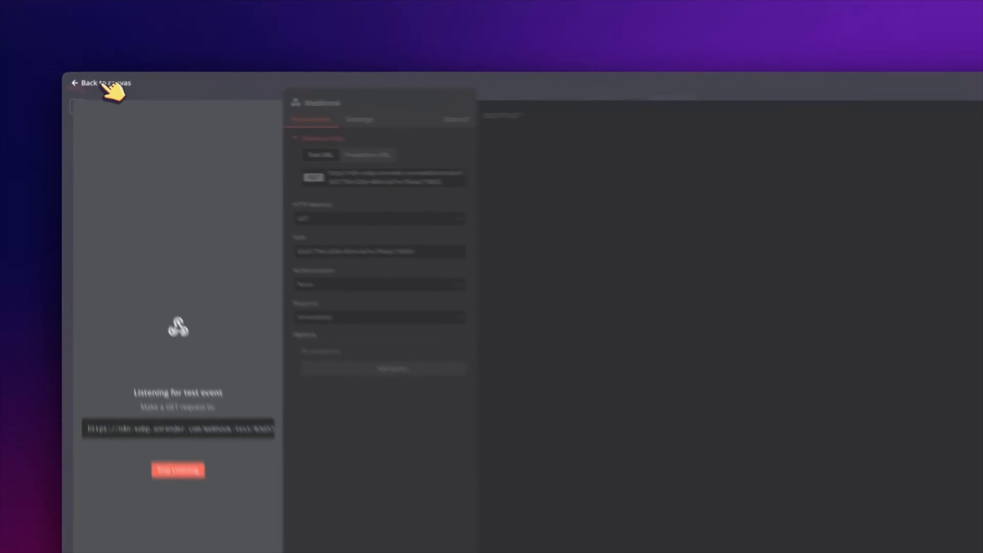
left_click(87, 93)
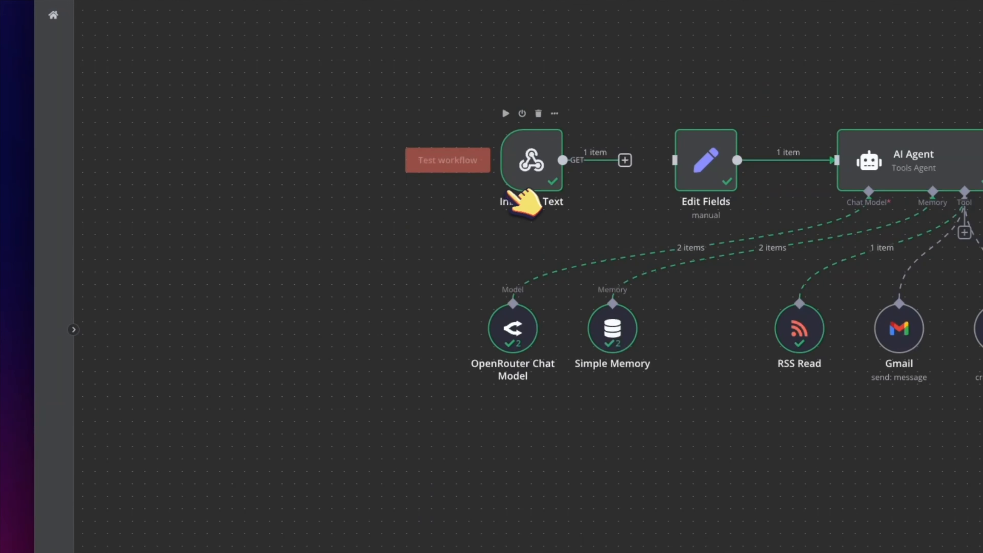
Step: Set Inbound Text to respond Immediately, then text 'Hey there' to trigger the workflow
left_click(703, 483)
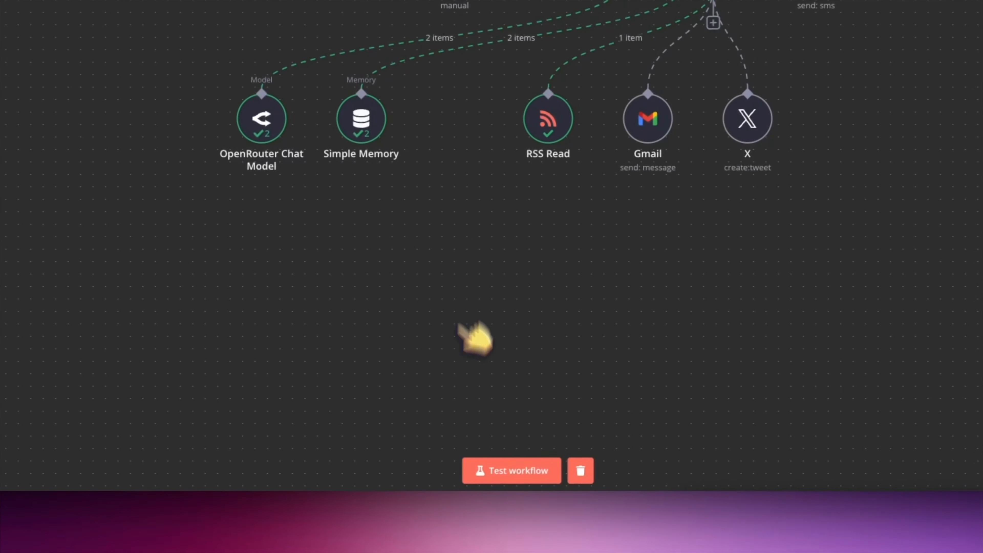
double_click(568, 164)
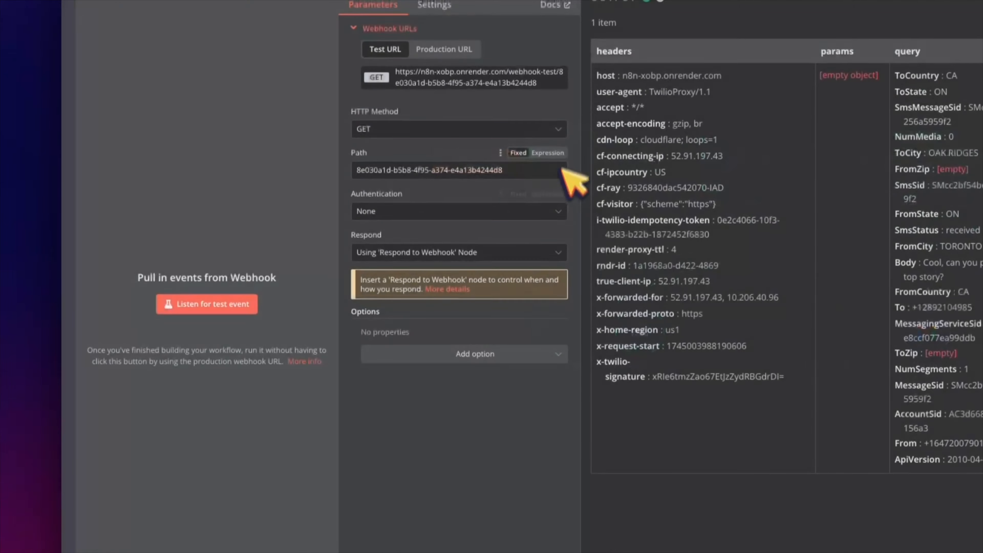
left_click(507, 259)
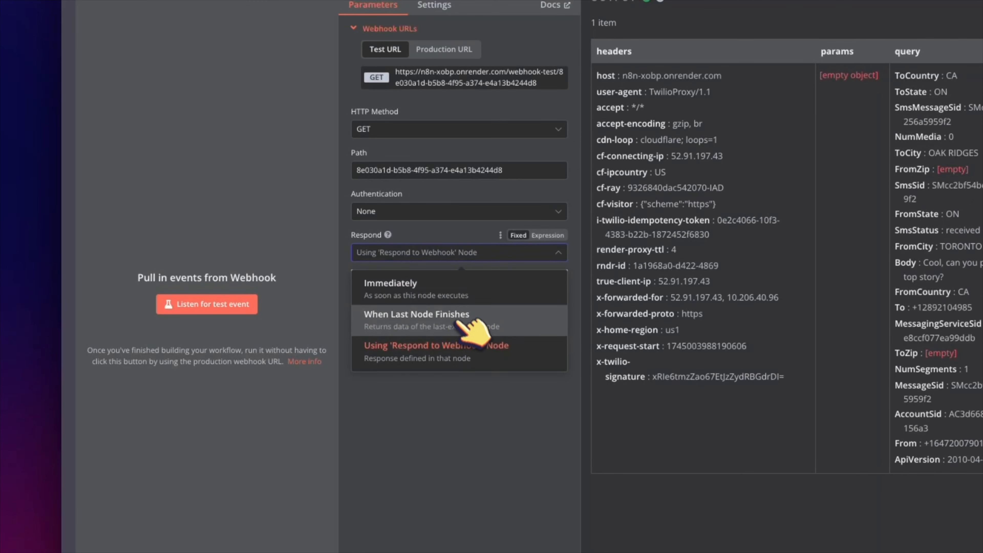
left_click(465, 289)
left_click(151, 63)
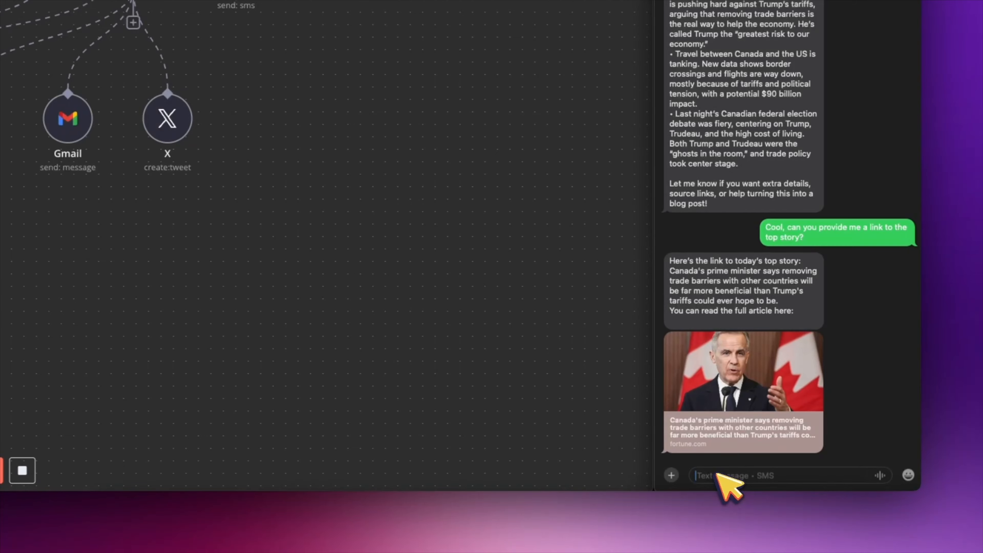
type("Hey there")
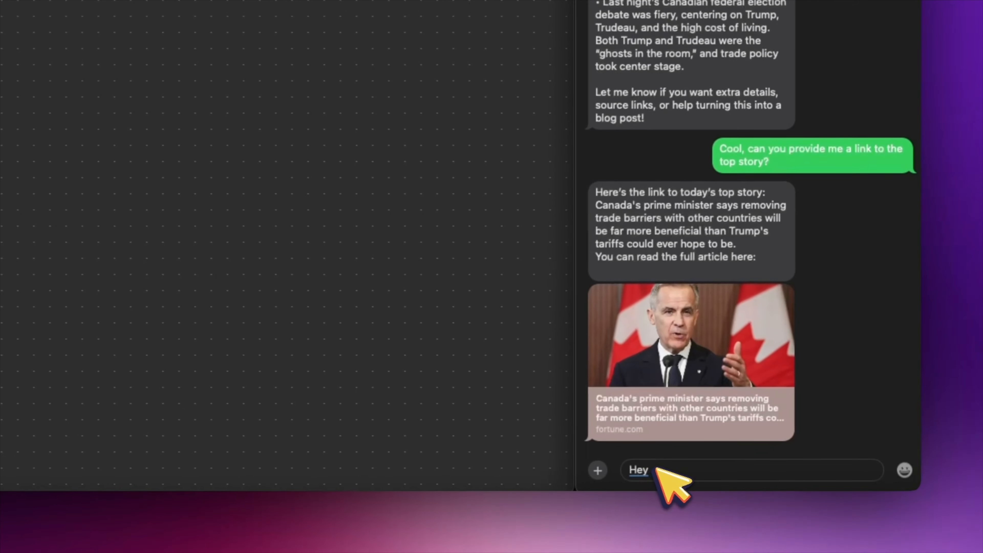
key("Return")
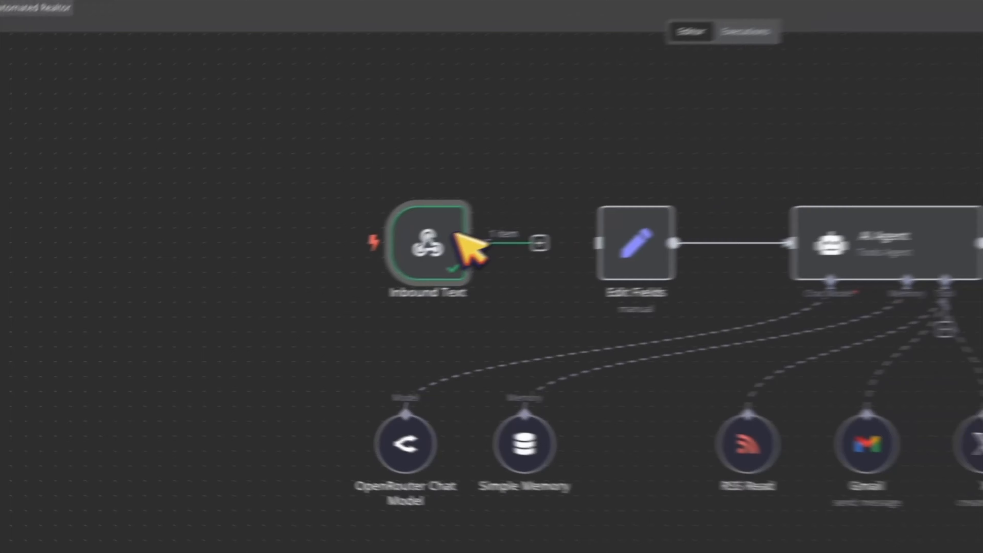
Step: Inspect Inbound Text's output for the Body 'Hey there', then open its Respond choices
double_click(430, 248)
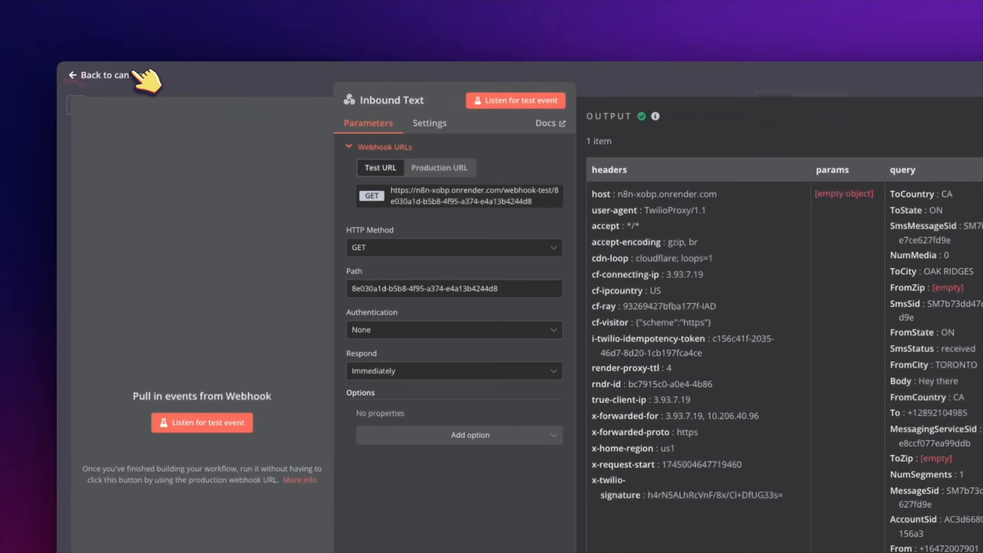
left_click(136, 74)
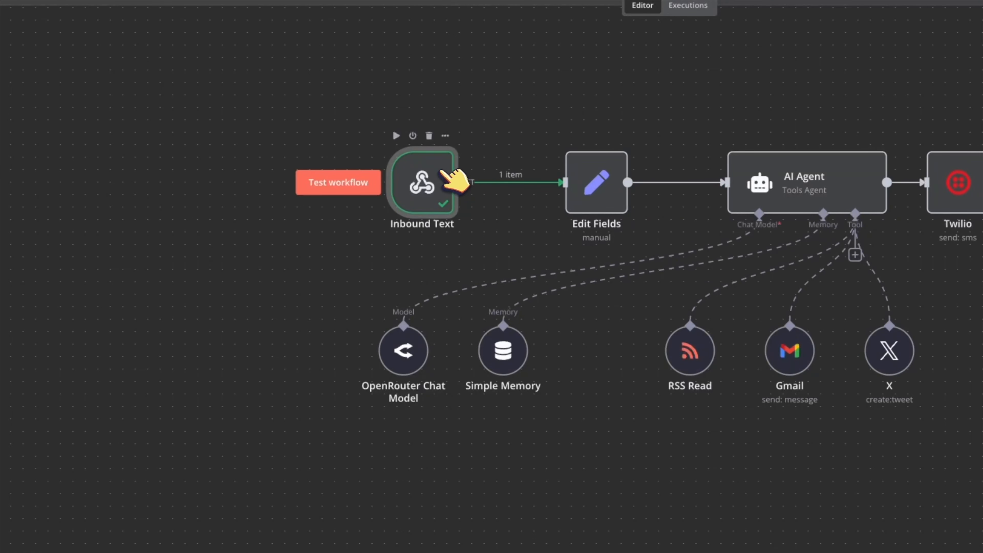
double_click(445, 178)
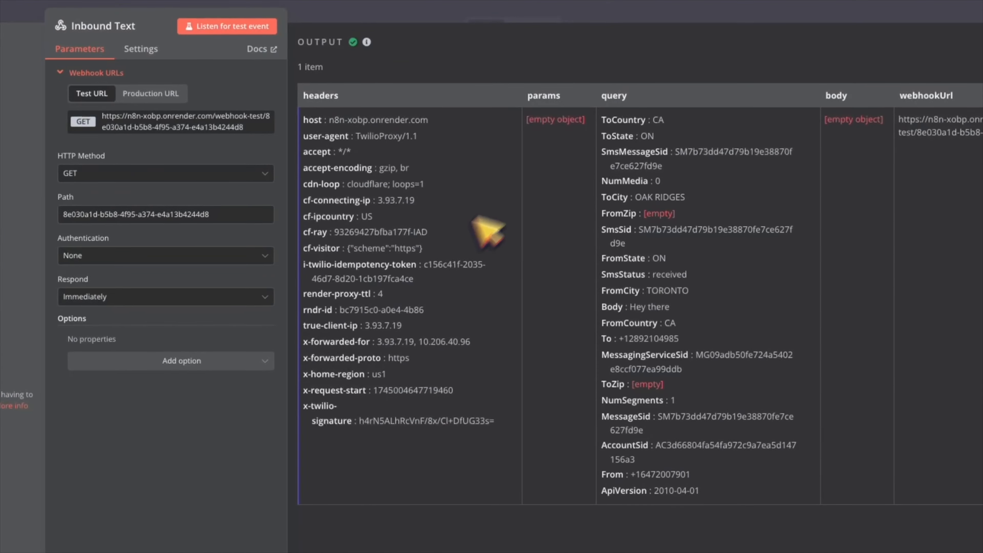
triple_click(660, 308)
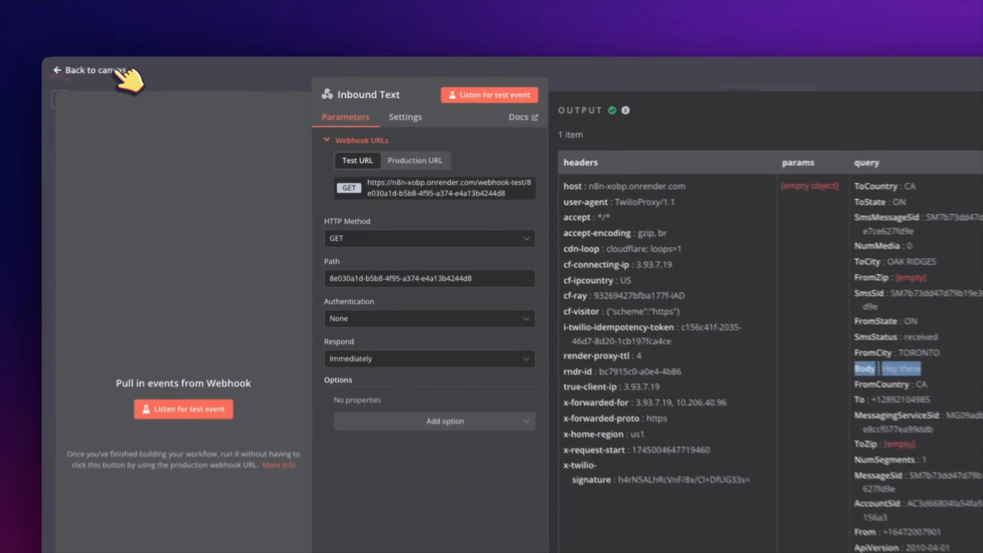
left_click(128, 70)
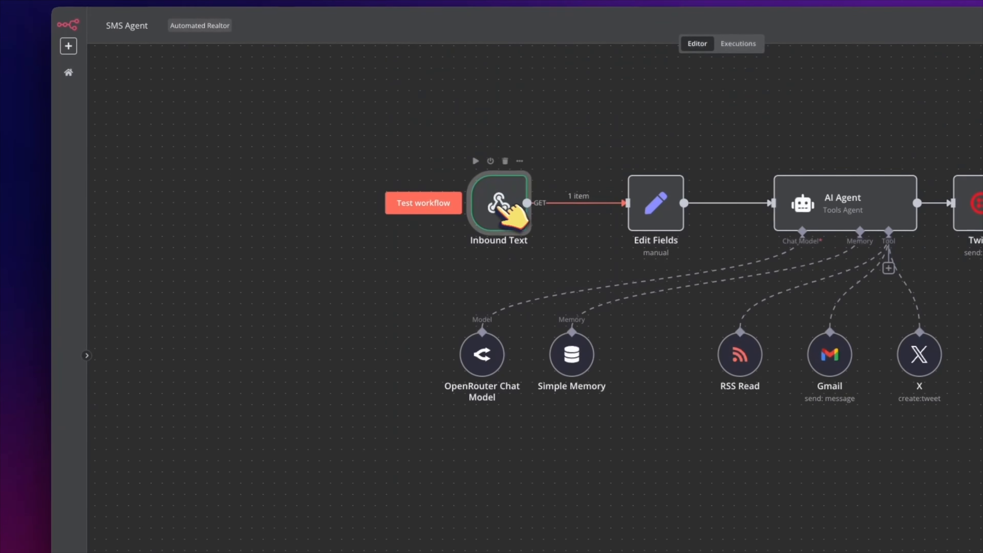
double_click(500, 212)
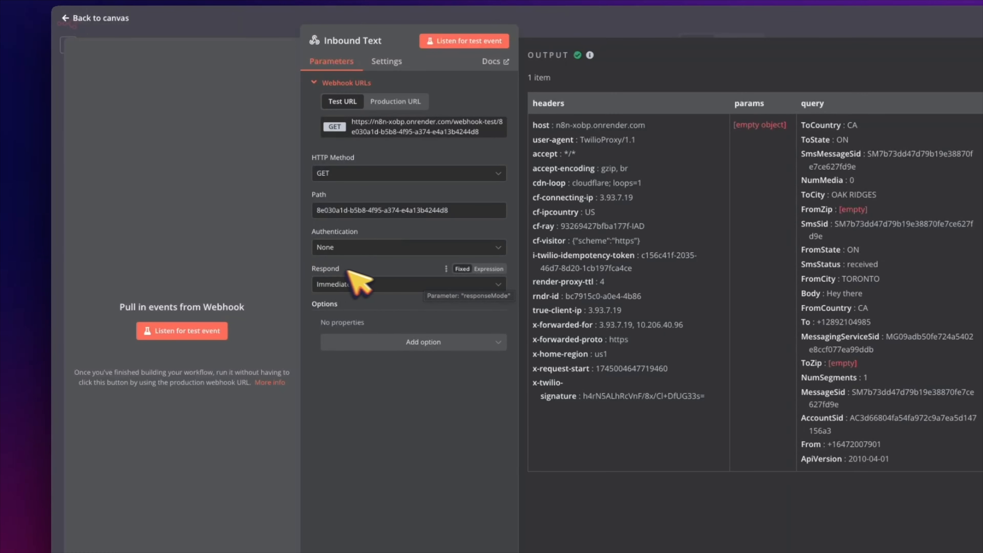
left_click(333, 285)
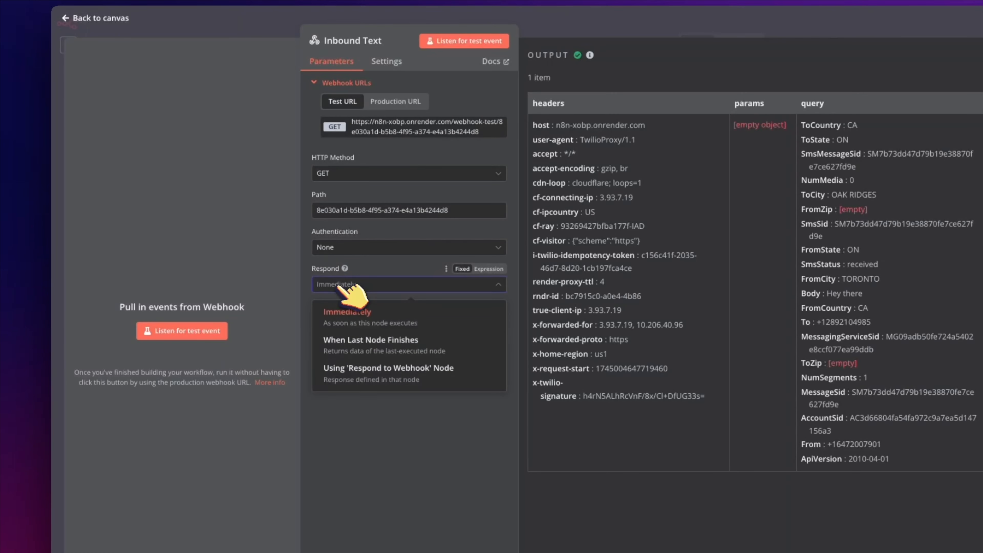
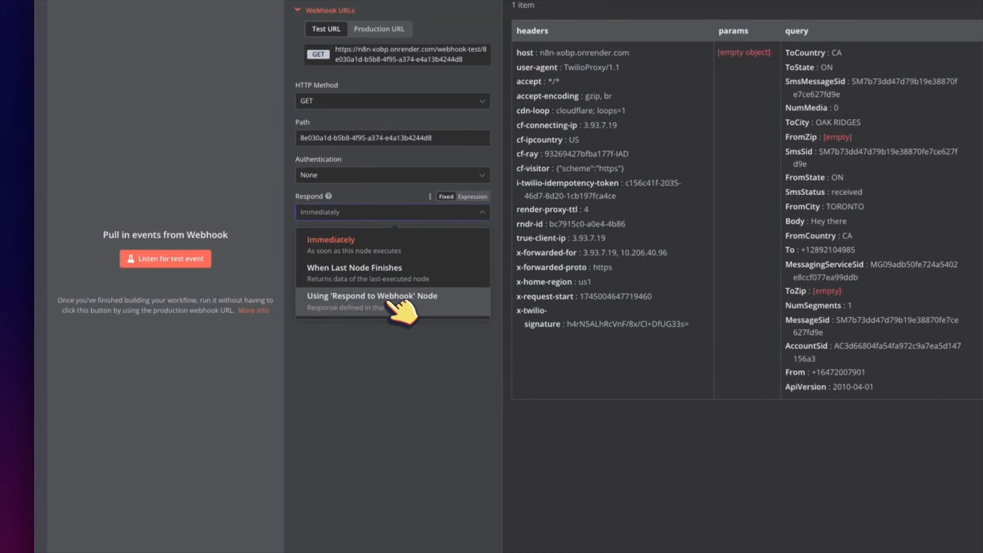
Step: Make Inbound Text respond using the 'Respond to Webhook' node, then go back to the canvas
left_click(388, 303)
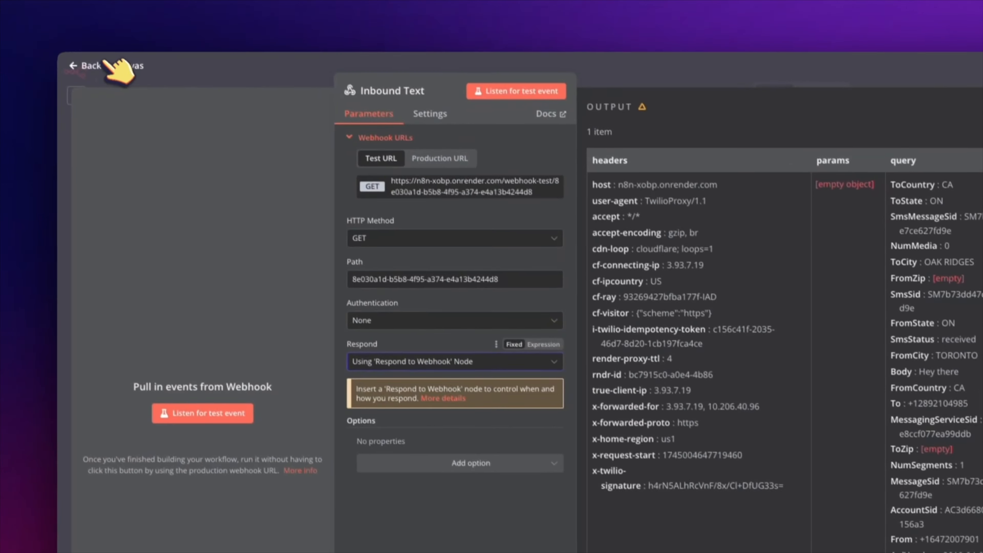
left_click(112, 64)
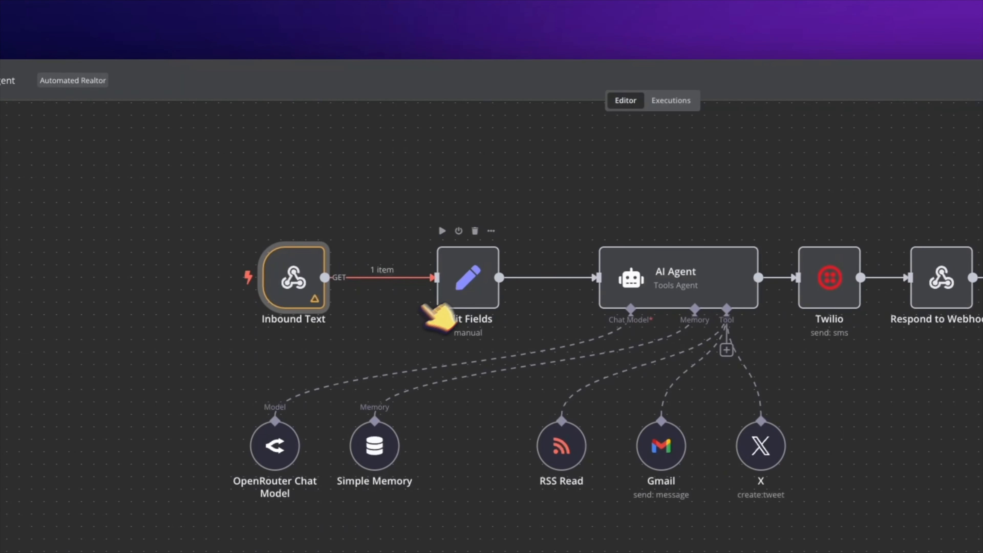
Step: Take a quick look at the existing Edit Fields node's settings
double_click(467, 282)
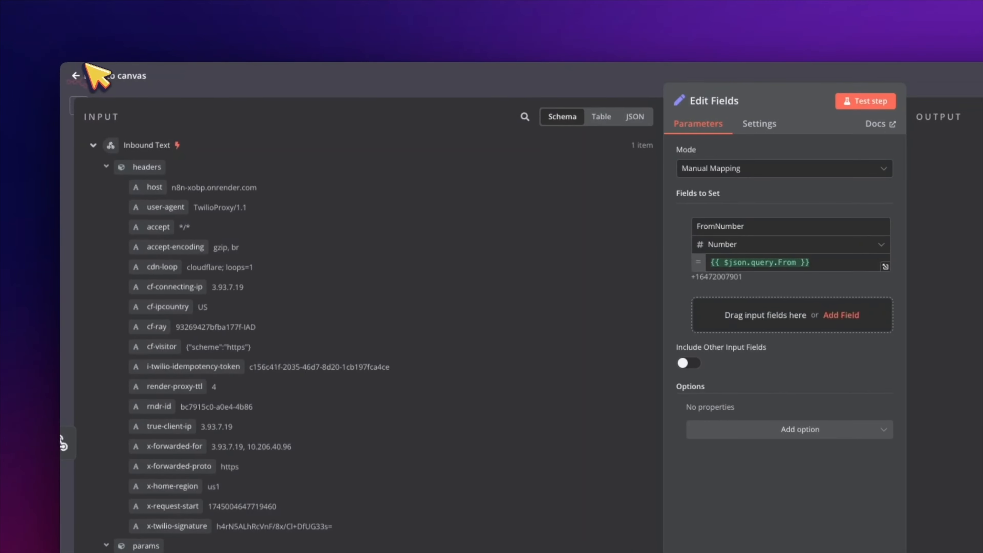
left_click(93, 74)
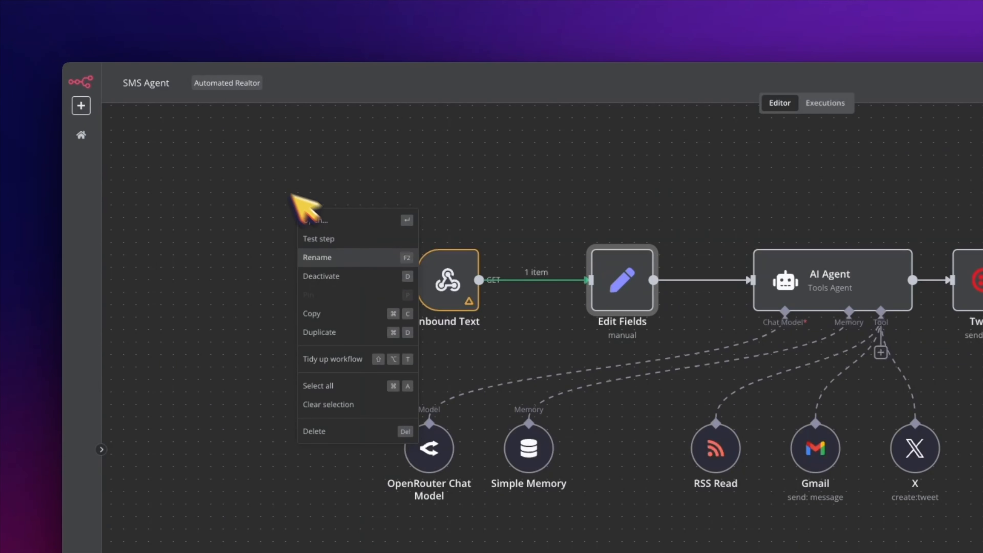
left_click(272, 181)
Step: Add a new, empty Edit Fields (Set) node, Edit Fields1, from the canvas menu
right_click(271, 180)
left_click(326, 186)
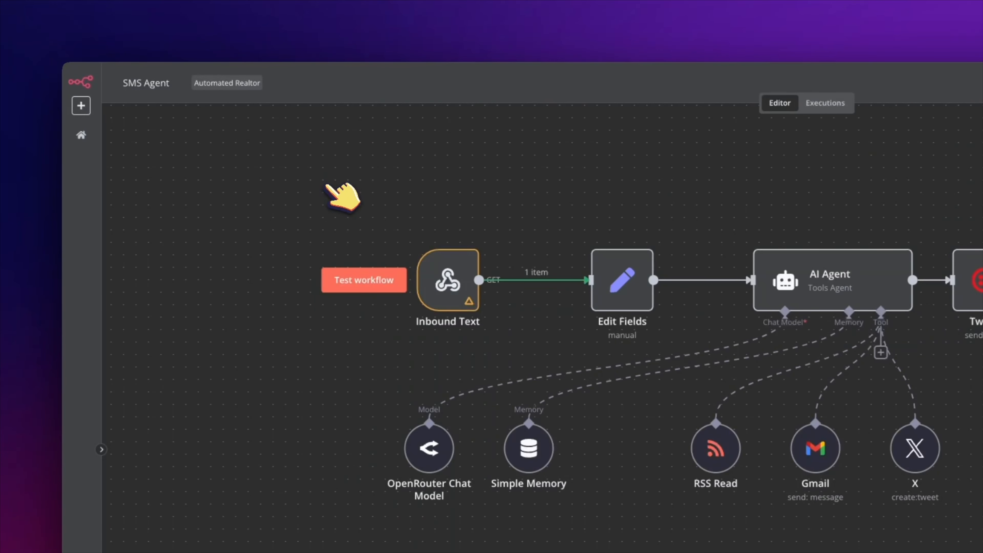
type("ed")
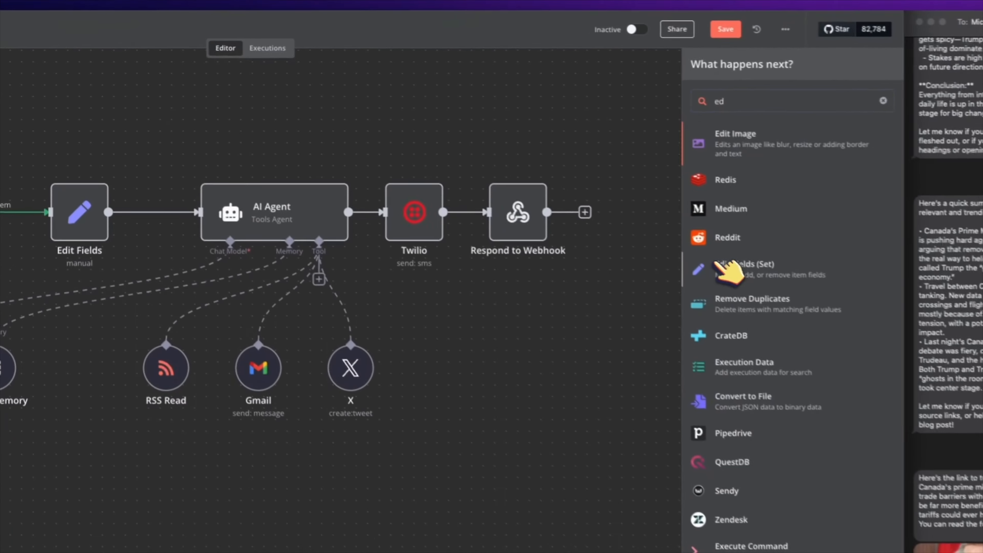
left_click(611, 255)
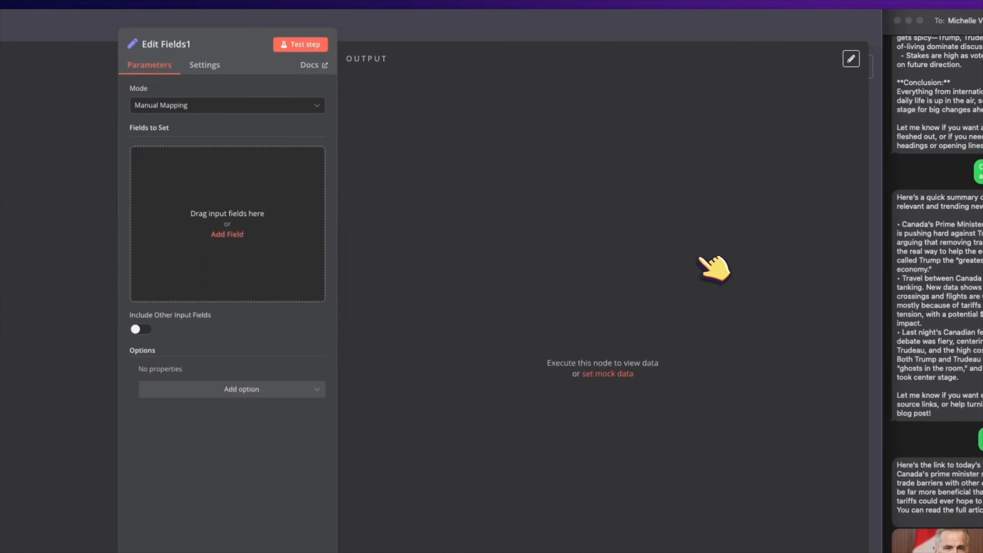
left_click(133, 75)
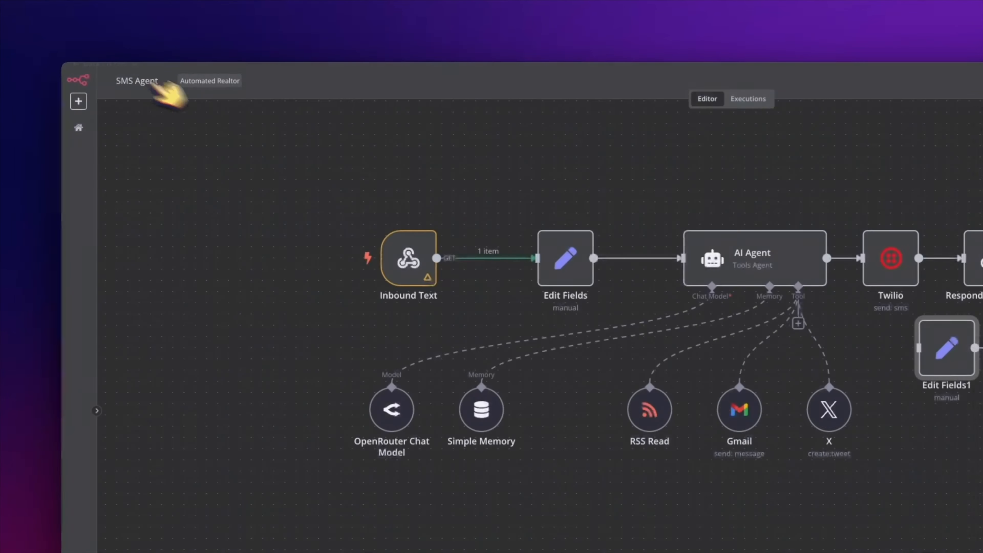
Step: Review Edit Fields' FromNumber mapping of query.From, then open Simple Memory's settings
double_click(579, 257)
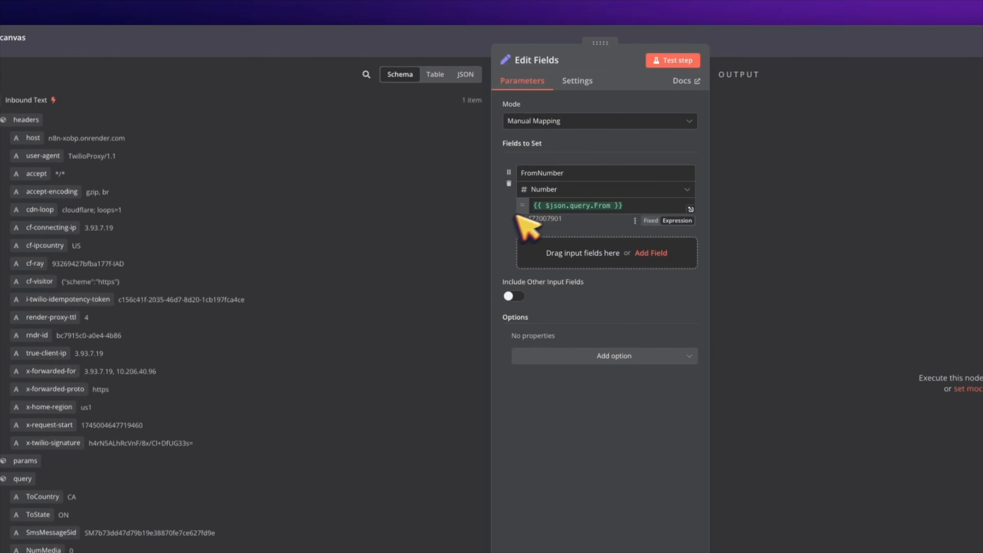
left_click_drag(628, 206, 522, 205)
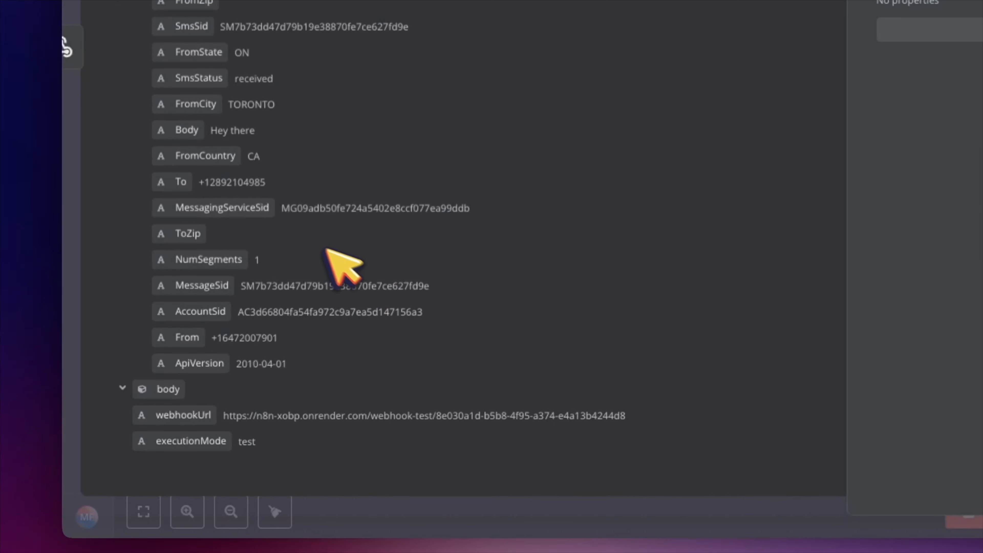
scroll(328, 251, "up", 15)
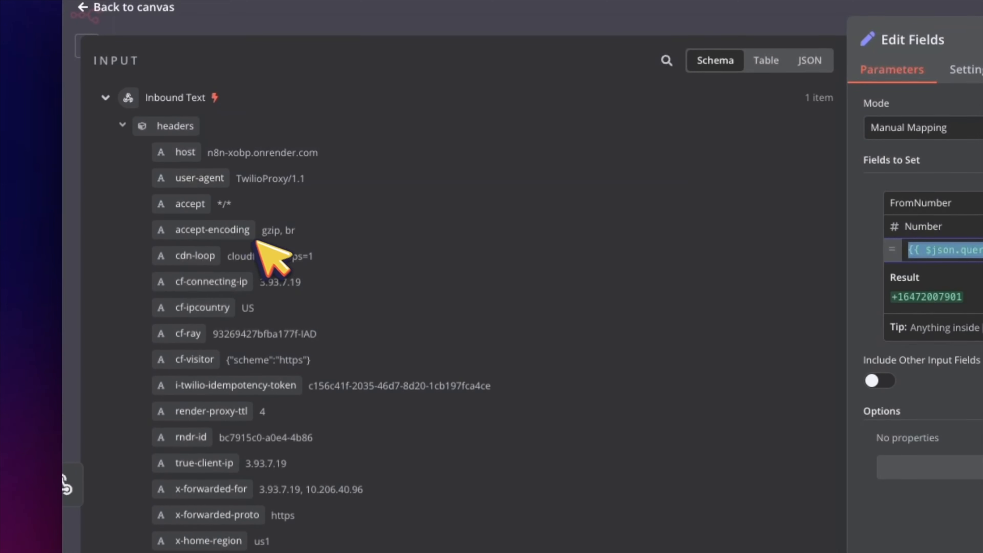
scroll(387, 306, "down", 10)
scroll(372, 372, "down", 5)
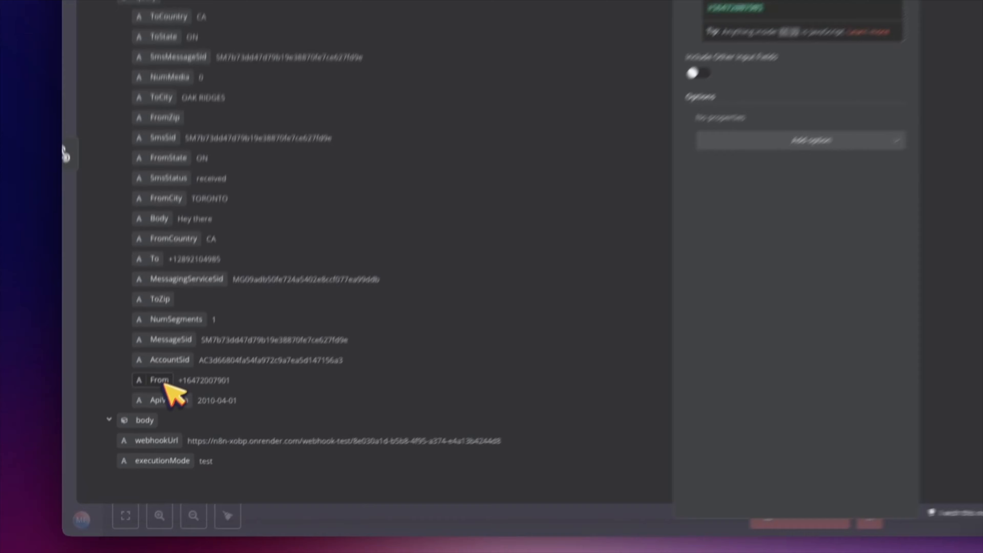
left_click_drag(193, 294, 232, 291)
left_click_drag(149, 414, 260, 290)
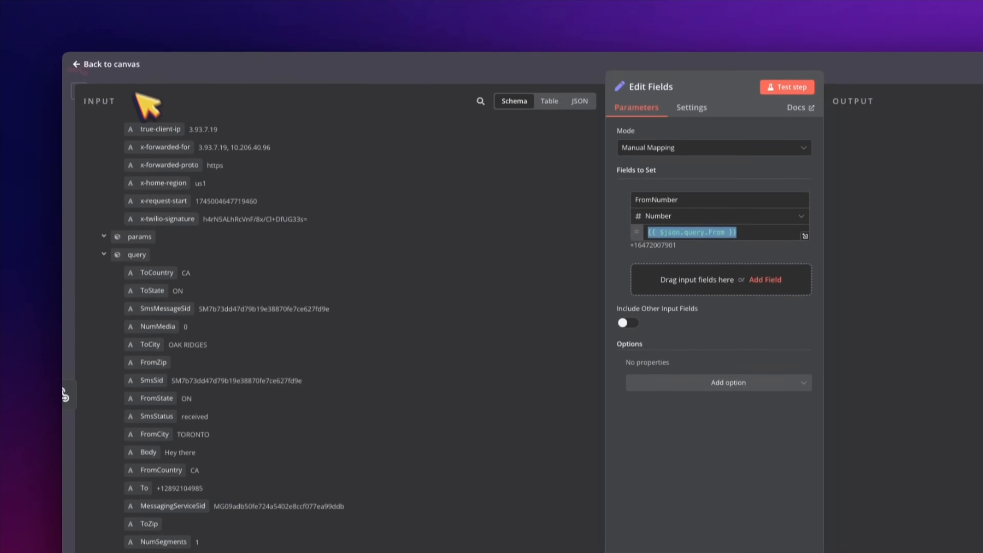
left_click(129, 73)
double_click(485, 411)
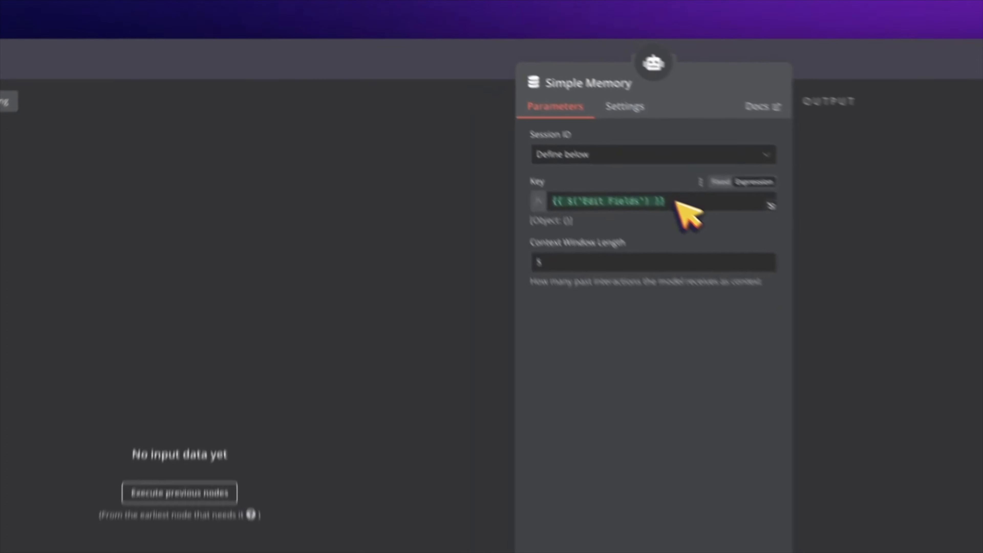
Step: Select Simple Memory's session Key expression, then return to the workflow canvas
left_click_drag(576, 133, 477, 140)
left_click(95, 81)
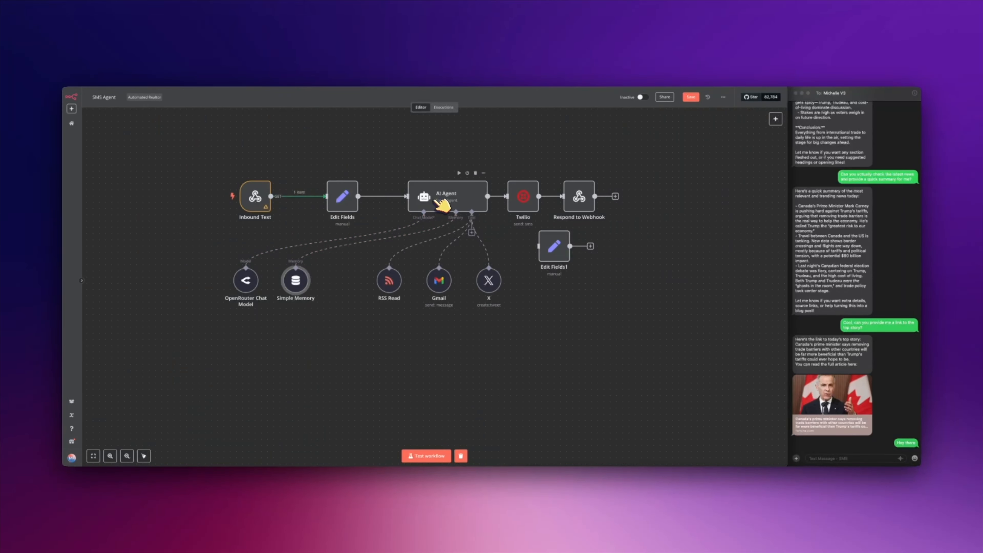
Step: Open and dismiss the node actions and the workflow's extra options menu
right_click(385, 150)
left_click(384, 150)
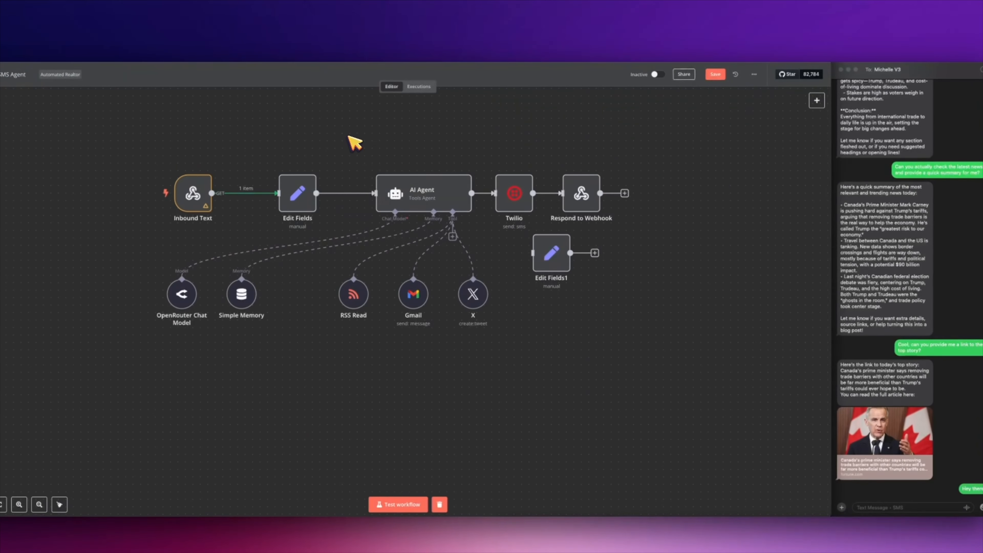
right_click(384, 150)
left_click(374, 148)
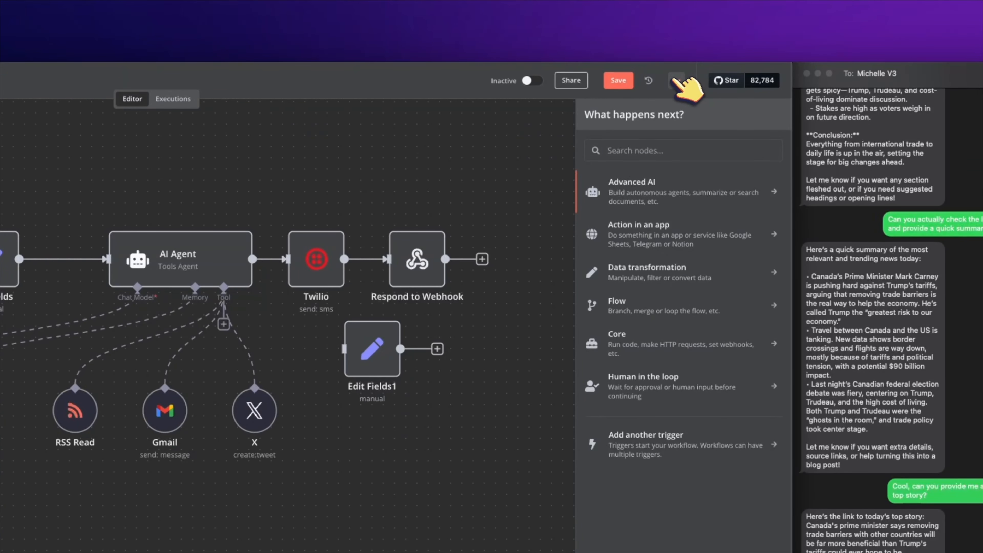
left_click(675, 80)
left_click(351, 179)
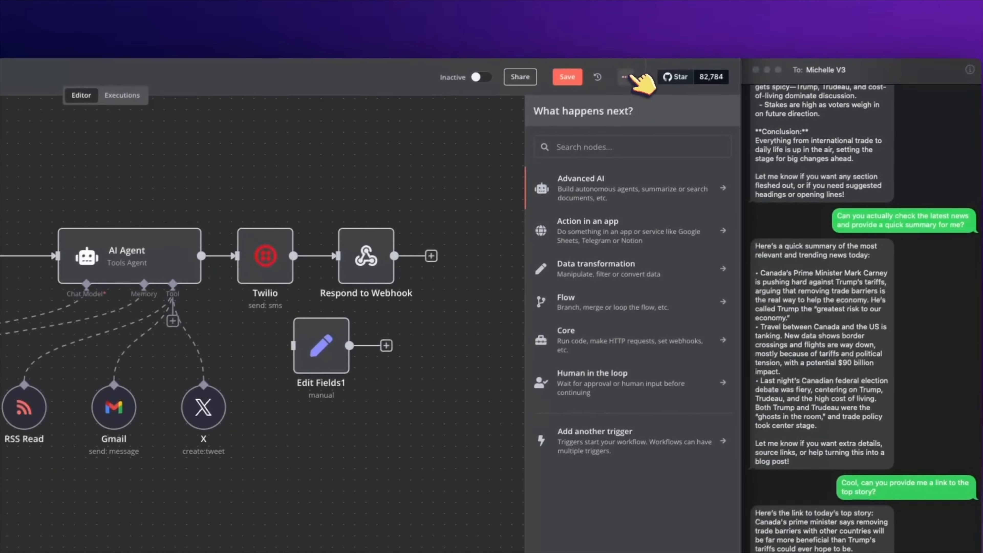
left_click(676, 81)
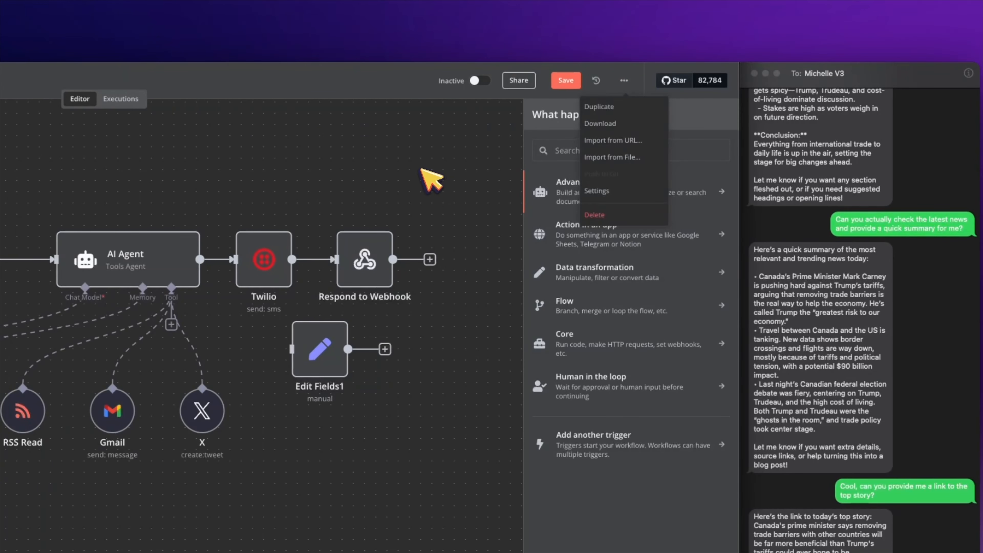
left_click(422, 171)
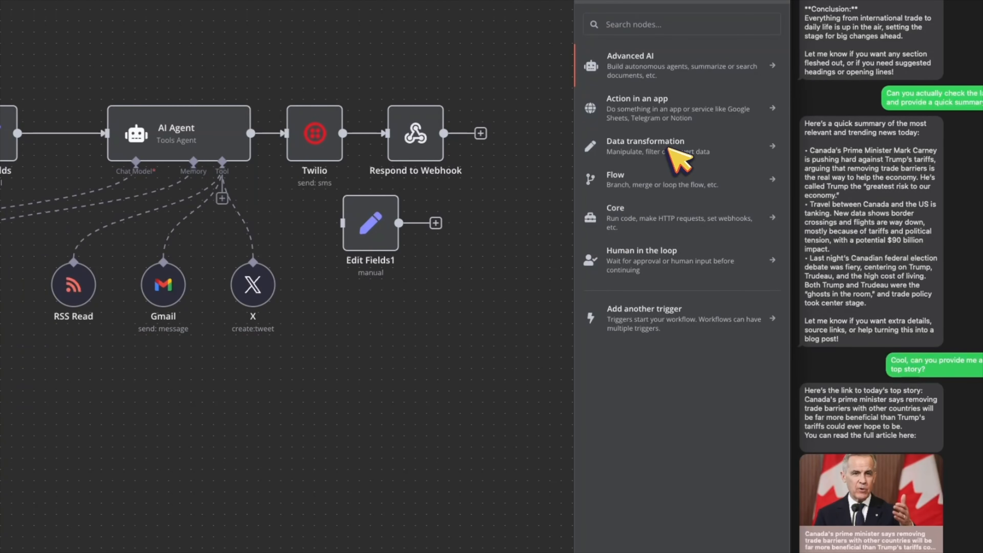
Step: Delete the Edit Fields1 node and open the AI Agent's settings
left_click(381, 219)
left_click(378, 181)
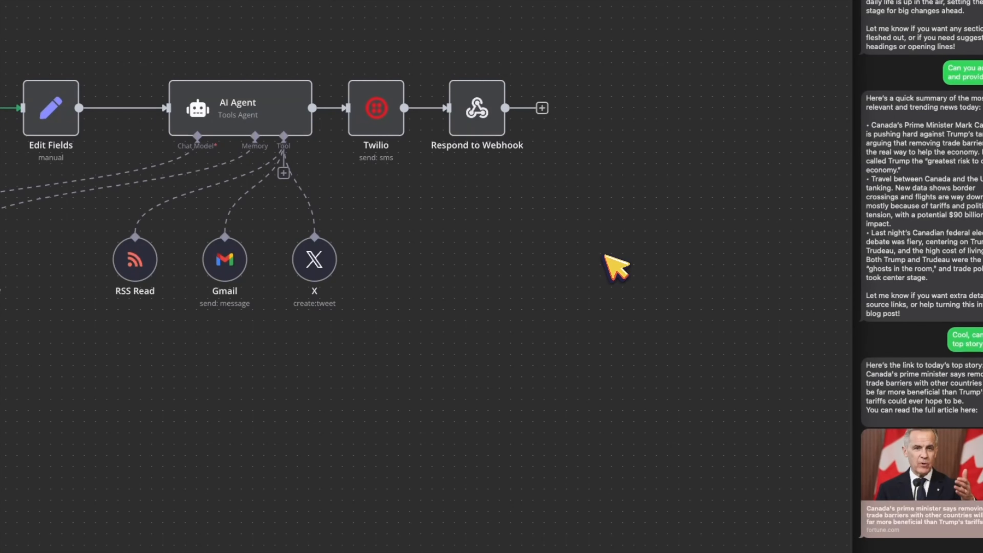
double_click(268, 117)
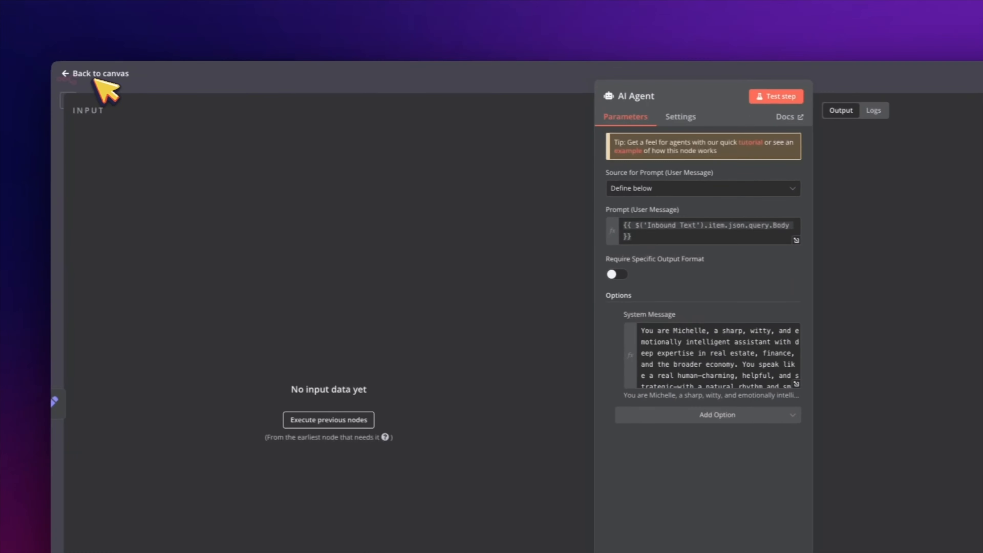
Step: Add an AI Agent from the Advanced AI nodes, then delete that duplicate AI Agent1
left_click(97, 75)
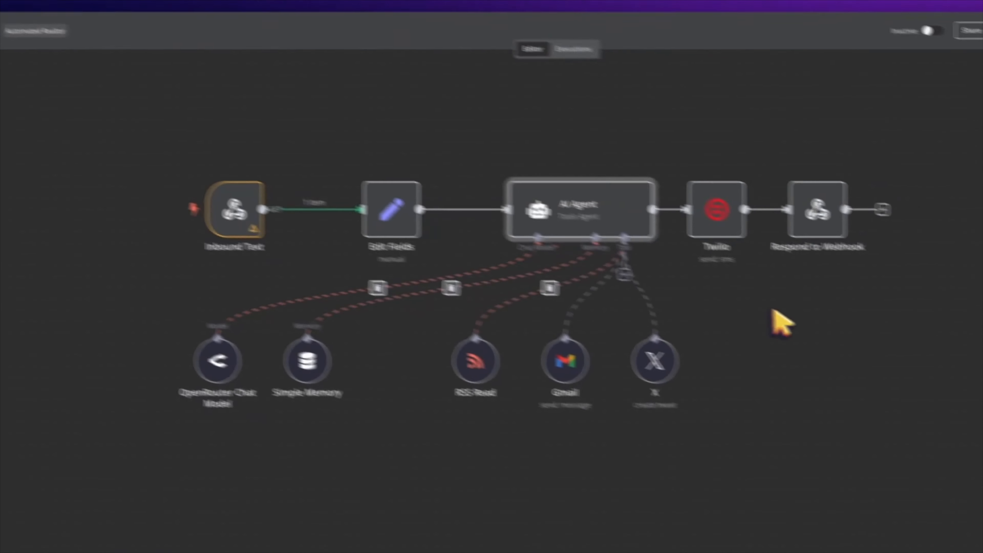
right_click(774, 312)
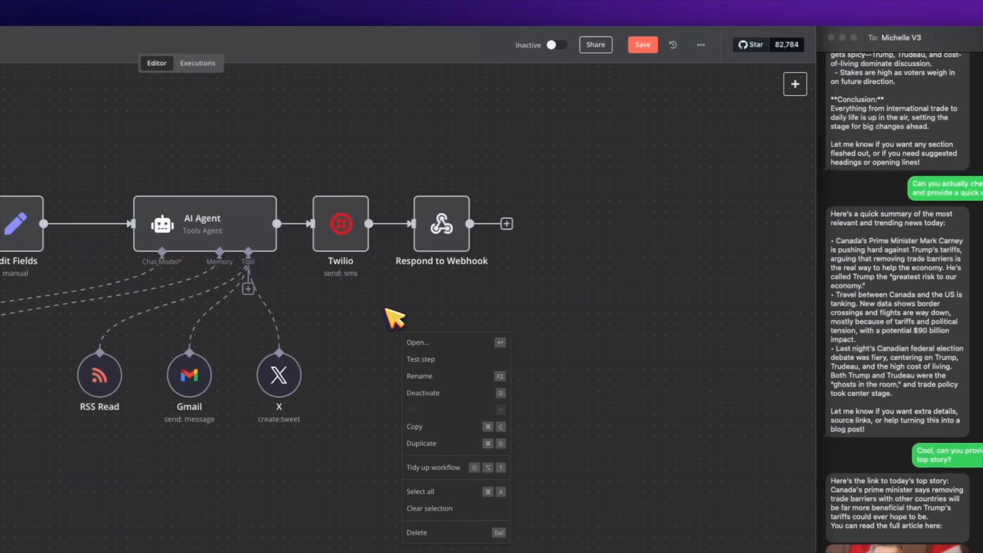
left_click(398, 327)
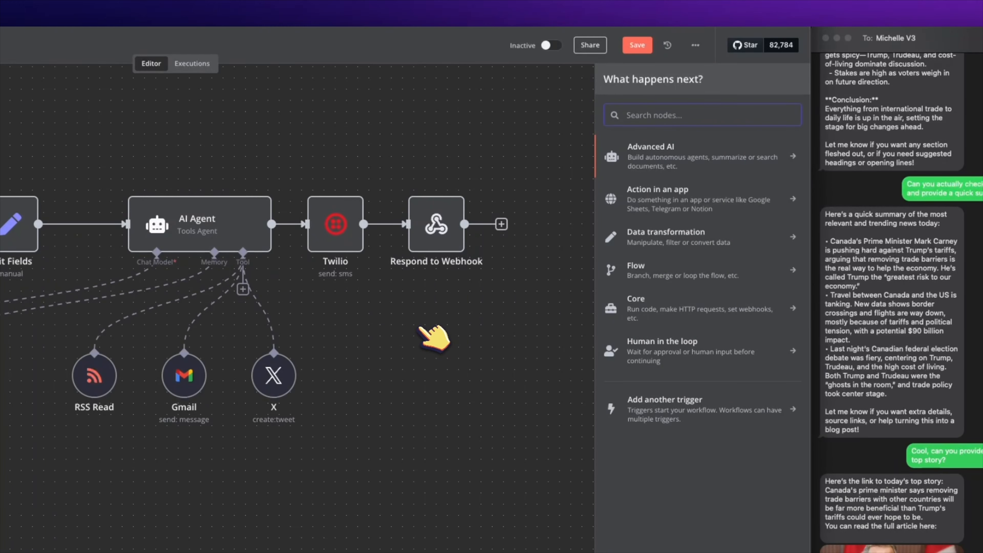
left_click(681, 154)
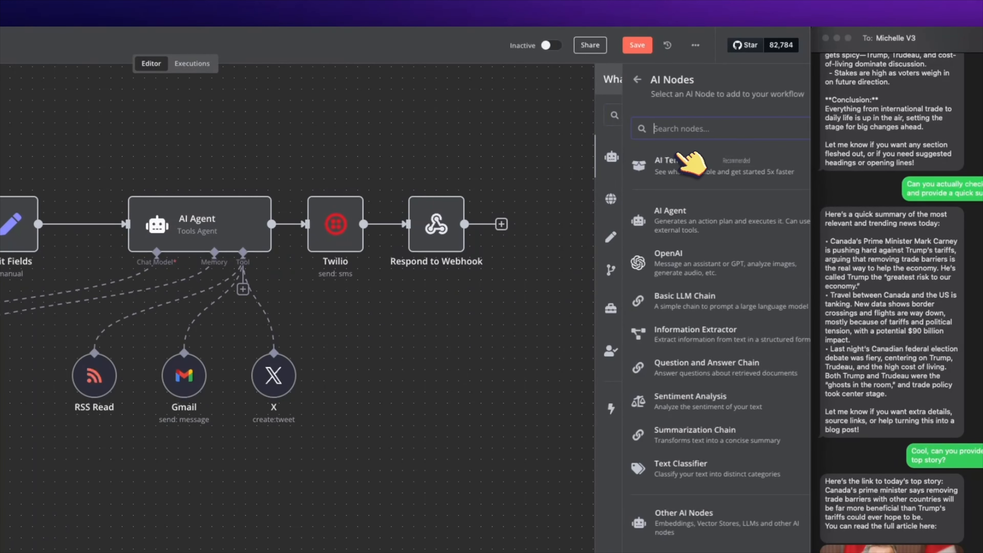
left_click(672, 227)
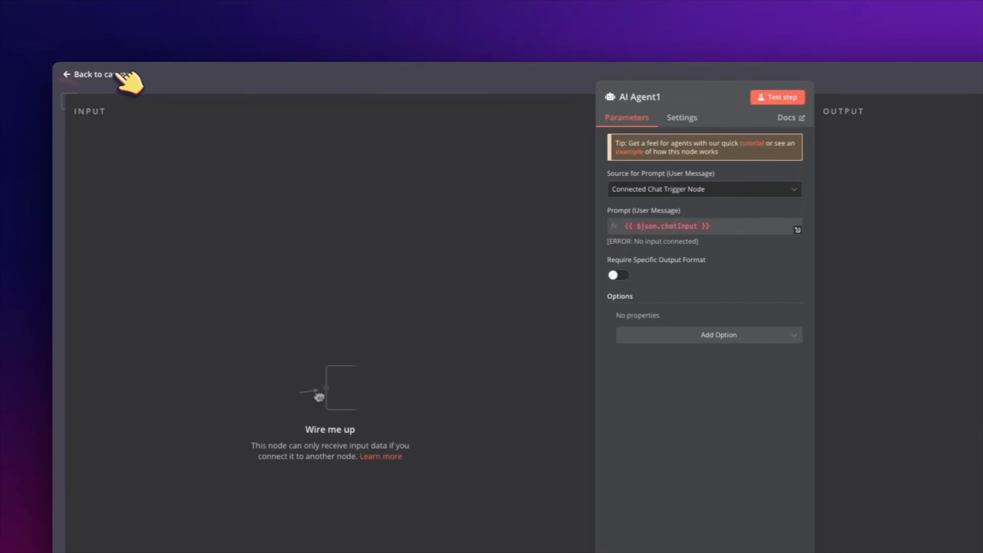
left_click(39, 74)
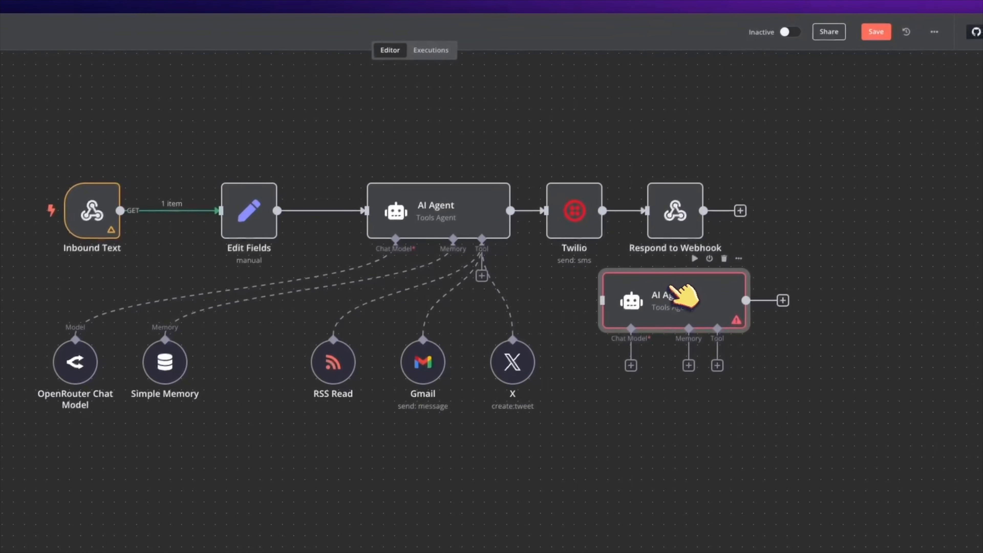
key("Delete")
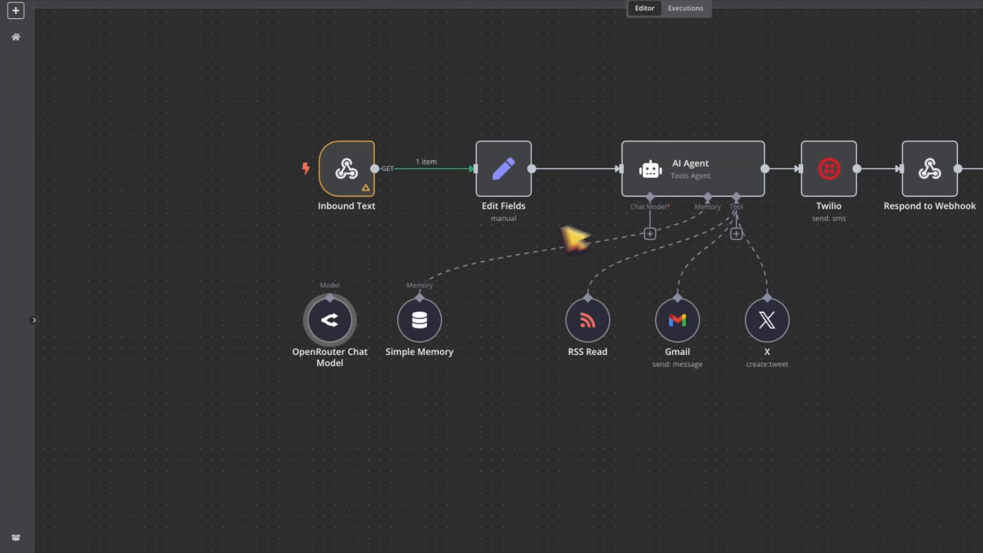
Step: Attach an OpenRouter Chat Model as the AI Agent's model, reposition it, and review its credentials
left_click(650, 234)
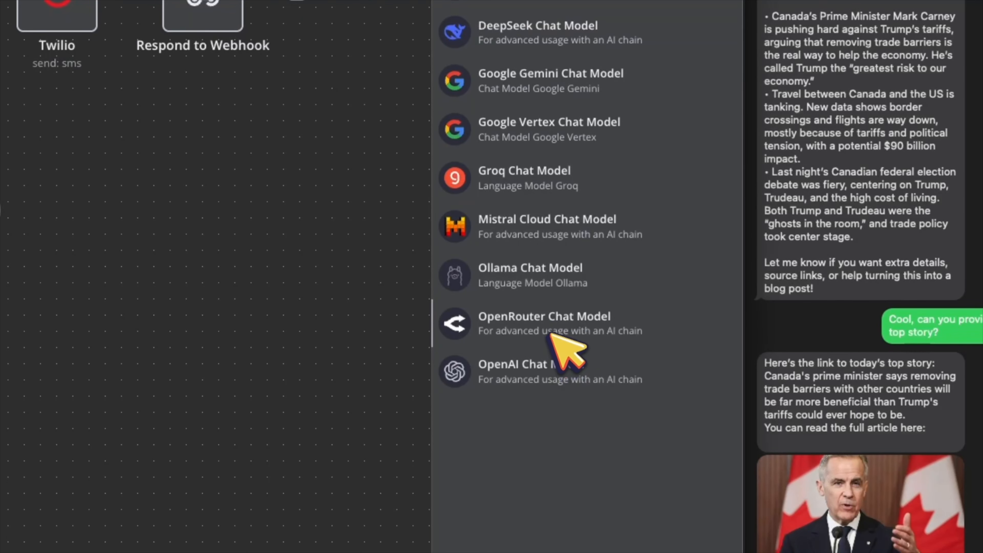
left_click(556, 327)
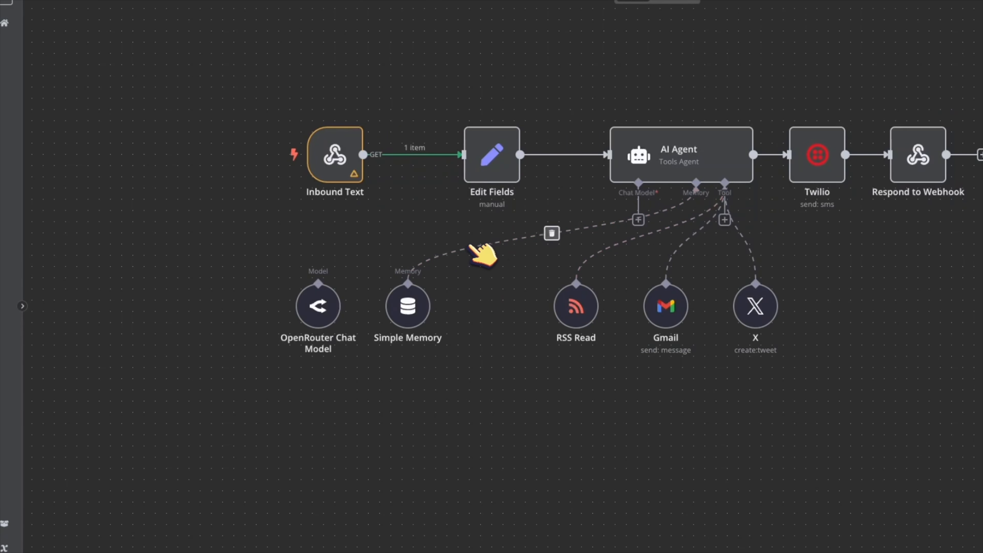
left_click_drag(334, 282, 307, 303)
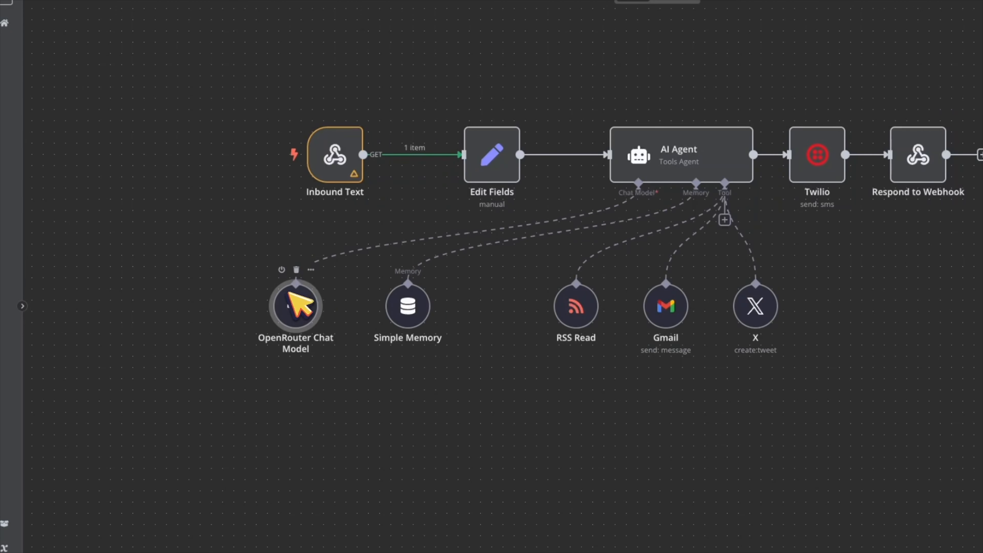
double_click(312, 302)
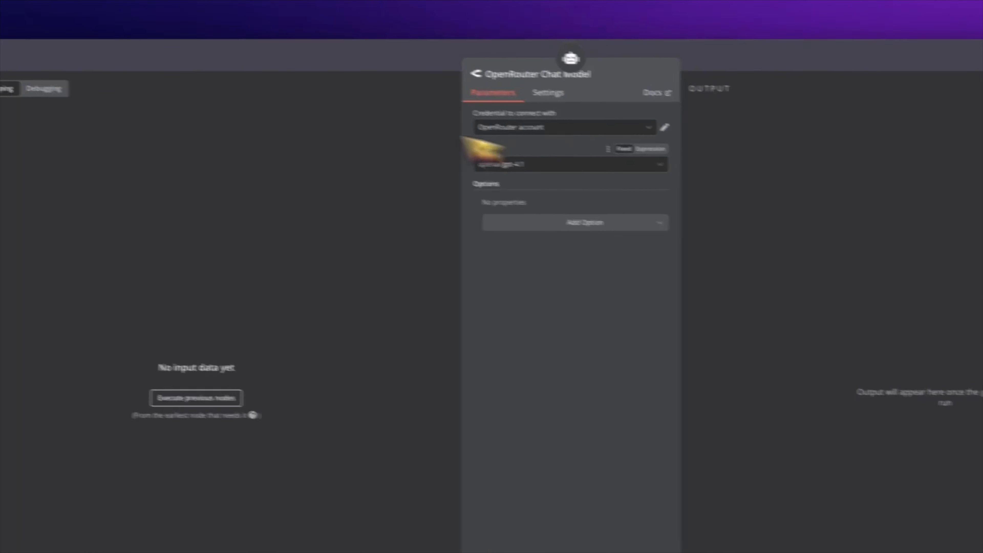
left_click(95, 73)
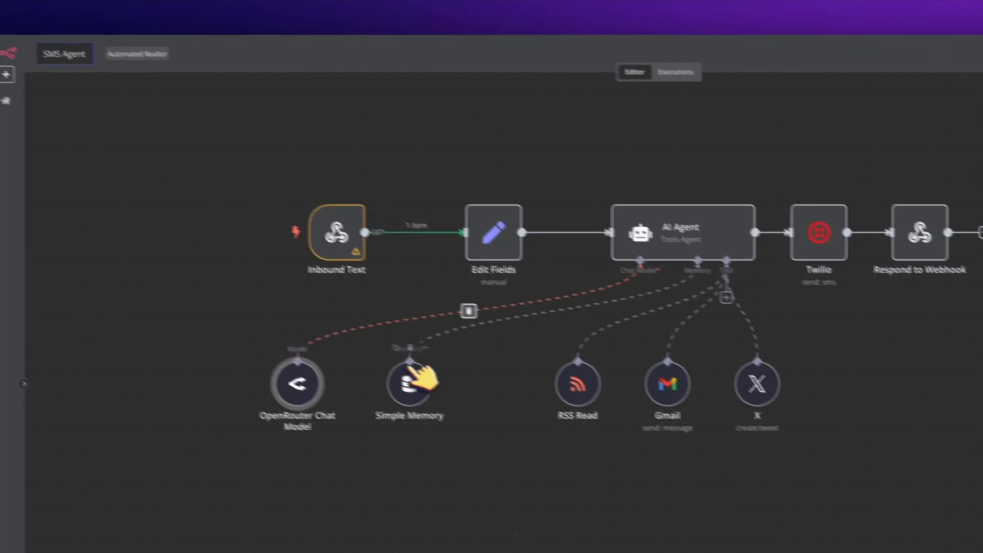
Step: Keep Simple Memory's session ID on 'Define below' and check its Key and context window of 5
double_click(483, 410)
left_click(582, 112)
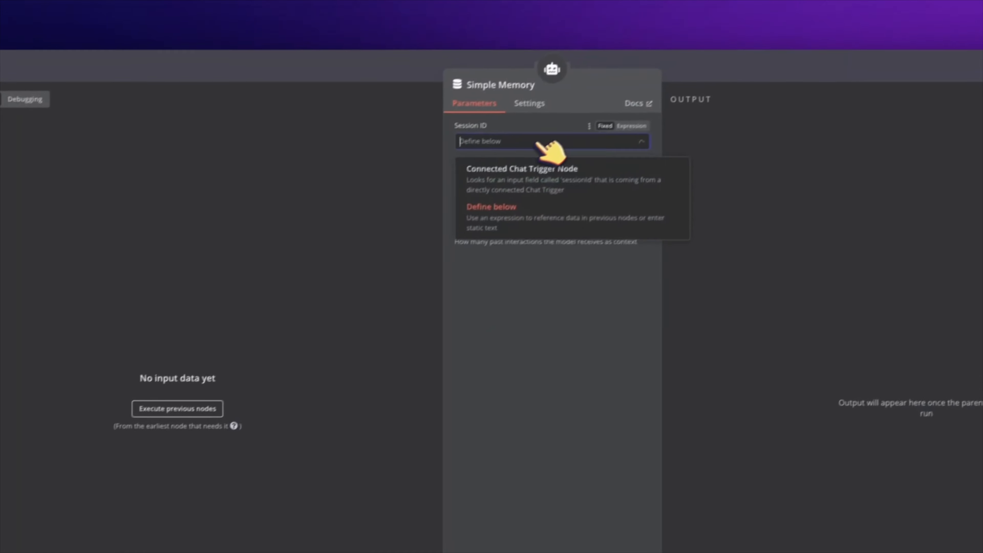
left_click(519, 154)
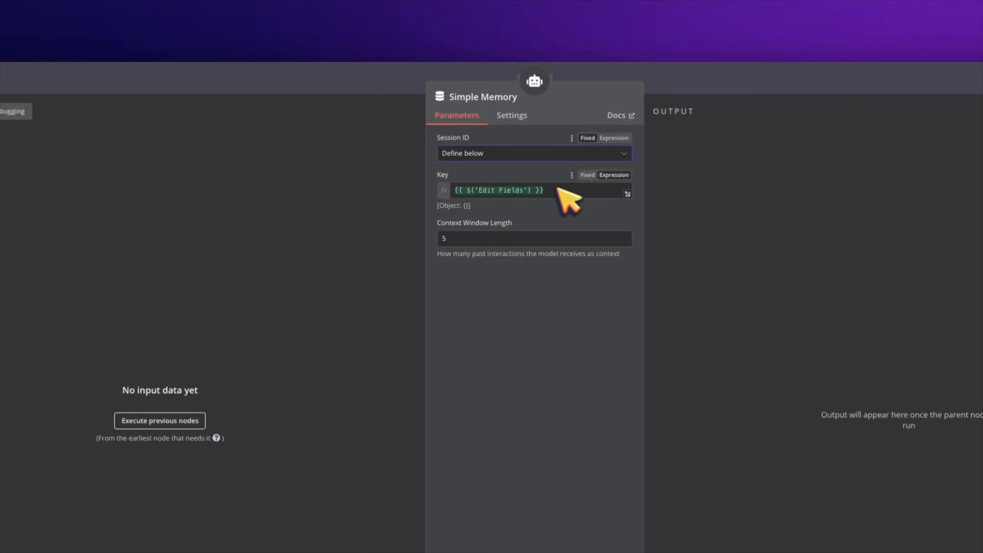
left_click(75, 76)
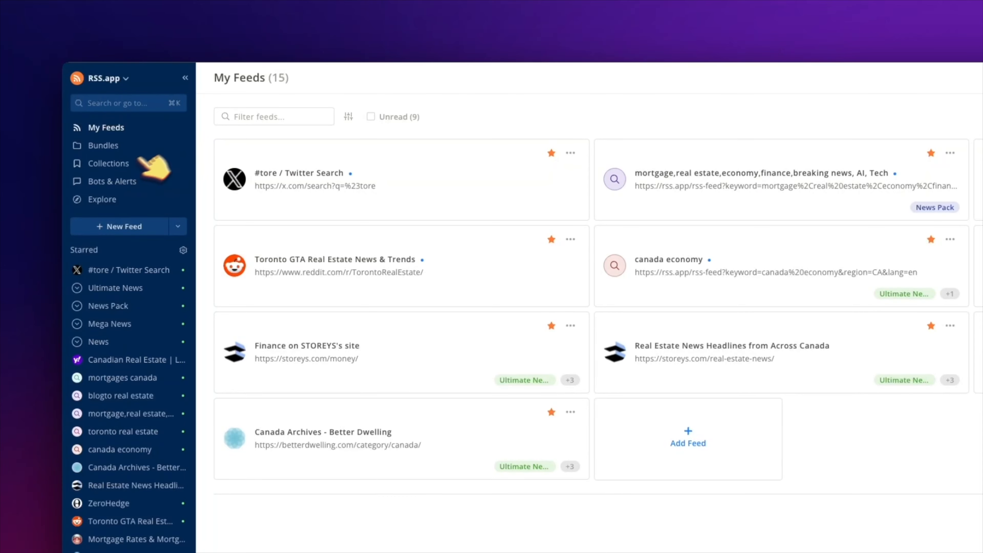
Step: Browse RSS.app's New Feed generators and topic-based feed ideas
left_click(144, 227)
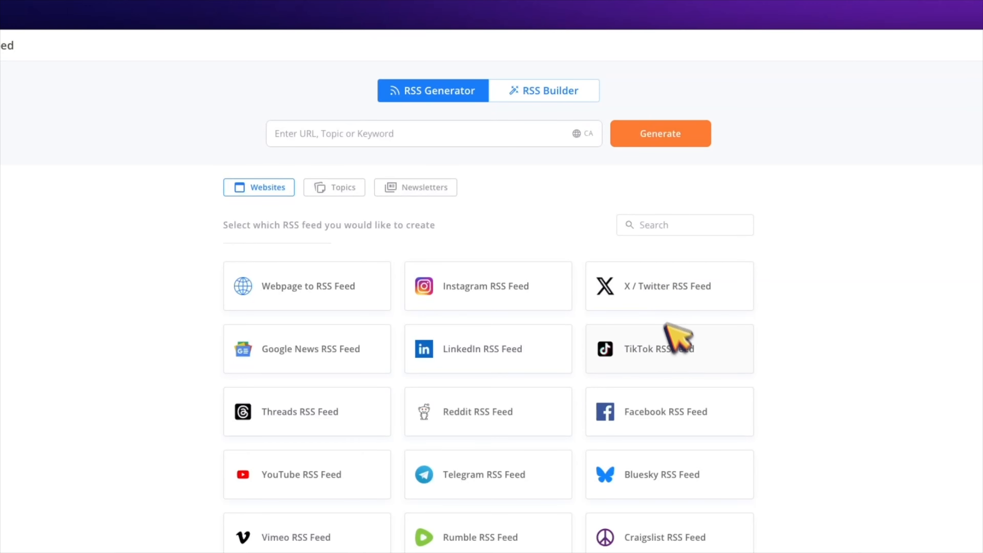
scroll(511, 361, "down", 5)
scroll(547, 367, "up", 4)
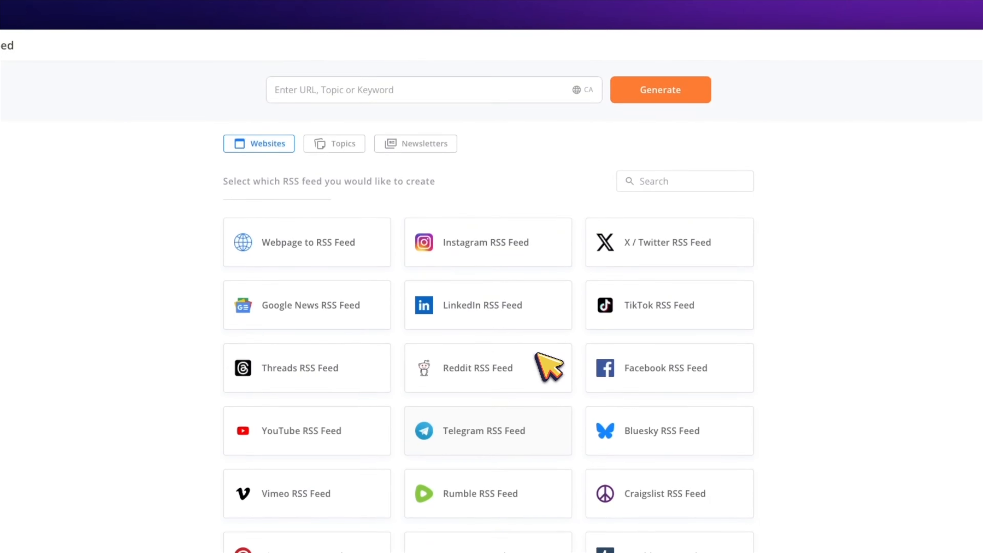
scroll(581, 349, "down", 2)
scroll(608, 318, "up", 3)
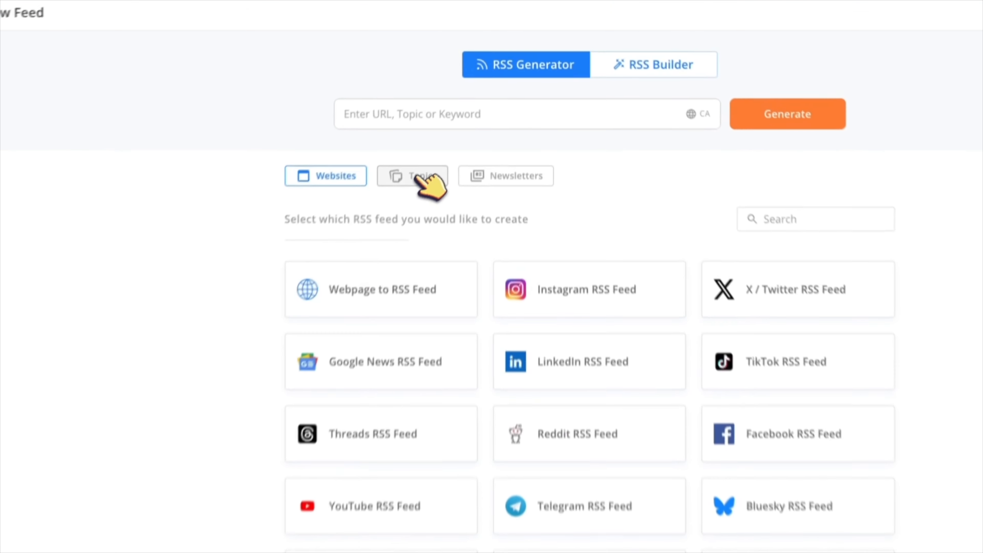
left_click(334, 77)
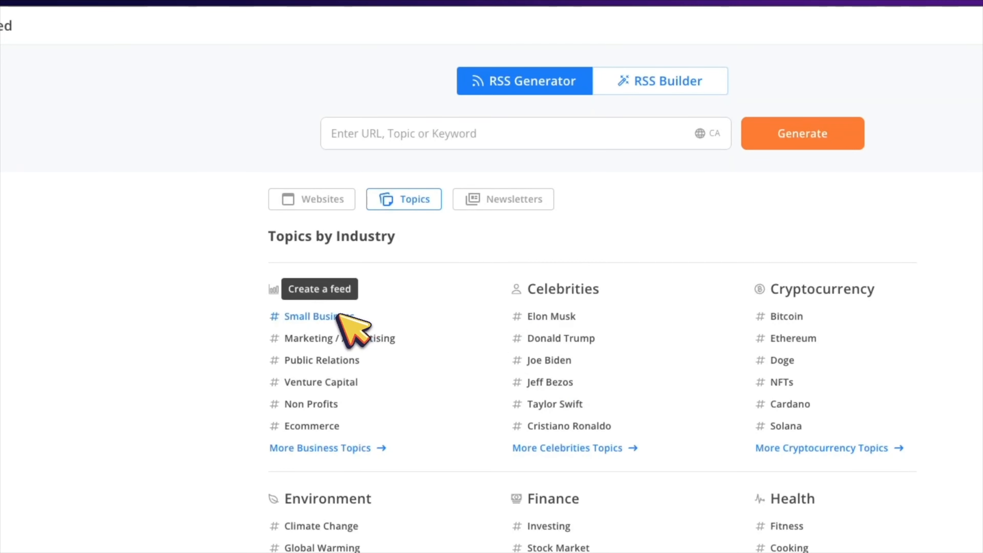
scroll(621, 404, "down", 1)
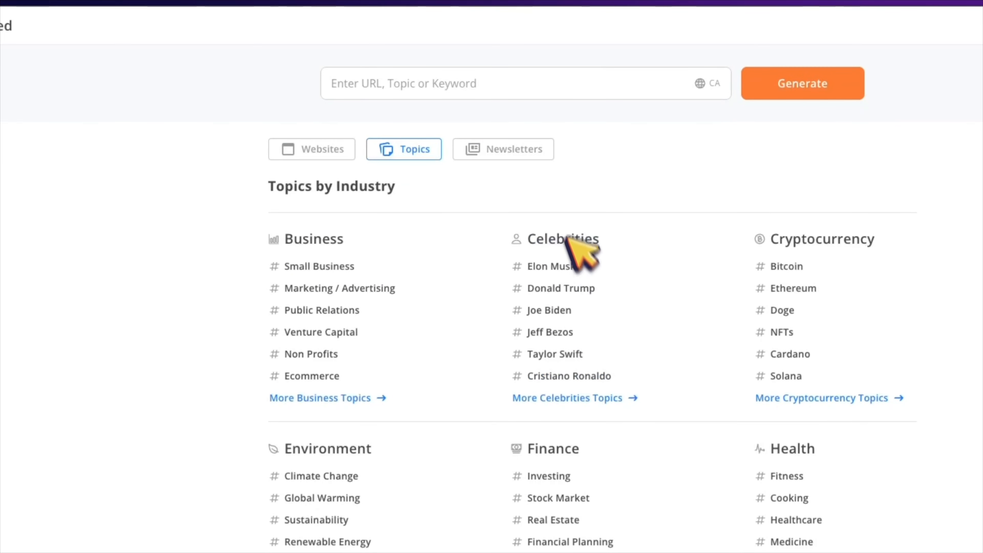
left_click(324, 149)
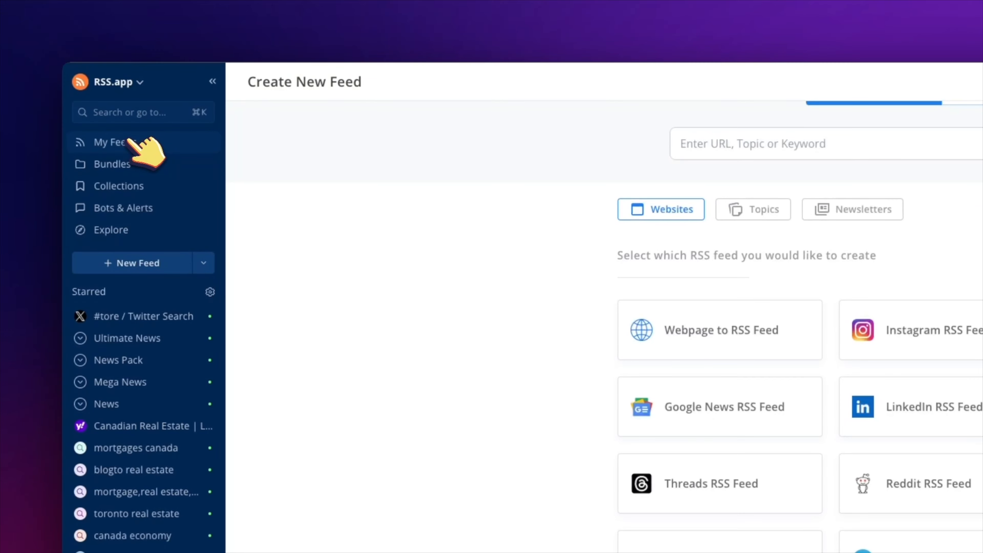
Step: Open the Ultimate News bundle, show all 11 feeds, and copy its feed URL
left_click(135, 164)
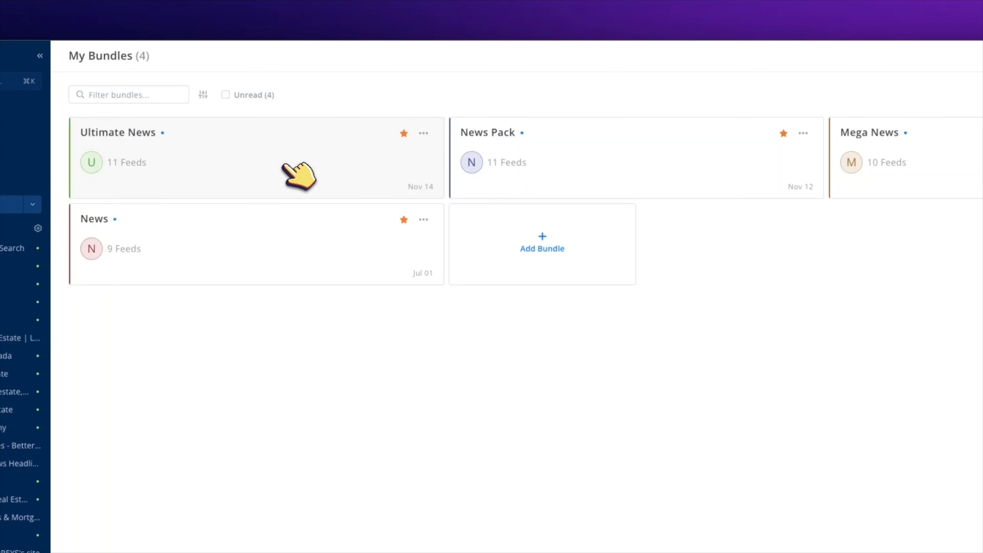
left_click(285, 165)
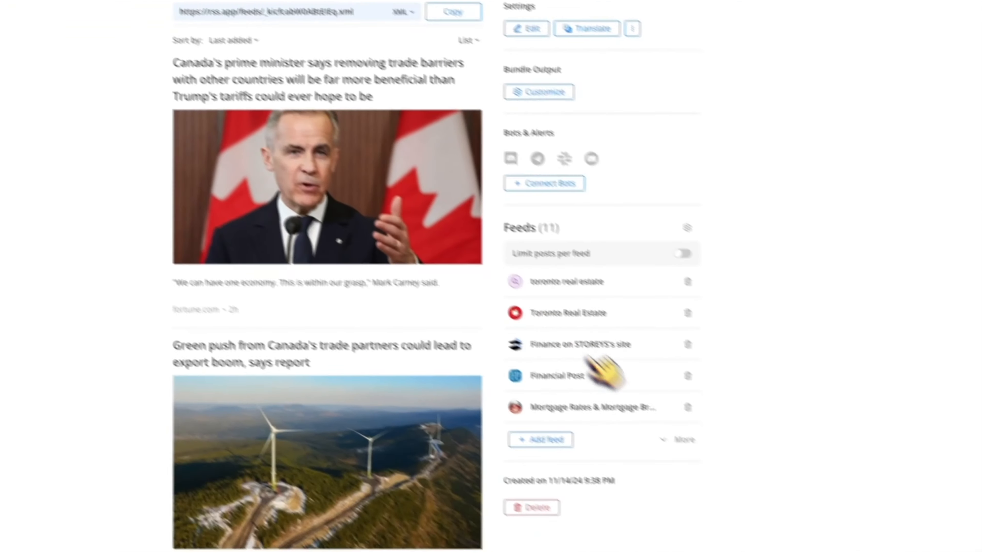
left_click(650, 419)
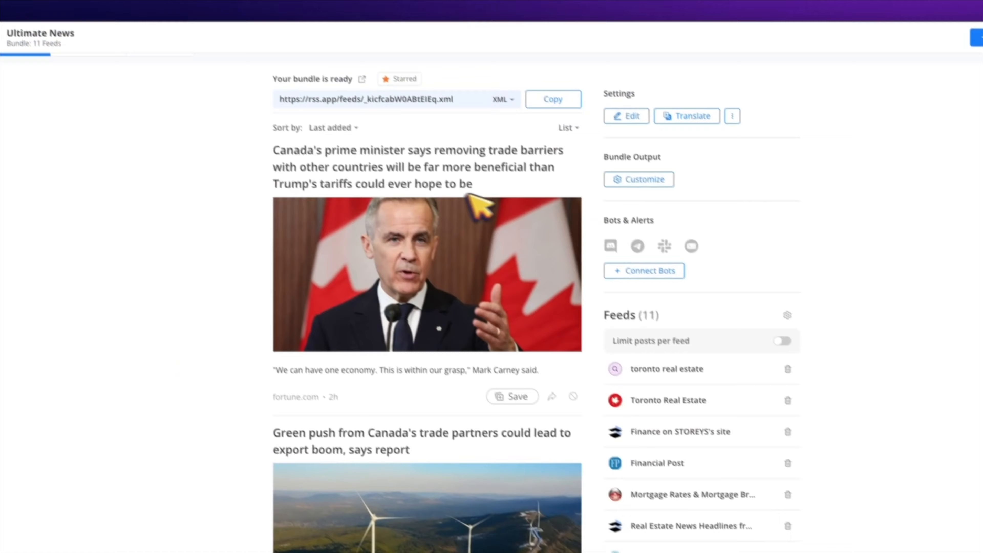
left_click_drag(334, 52, 141, 26)
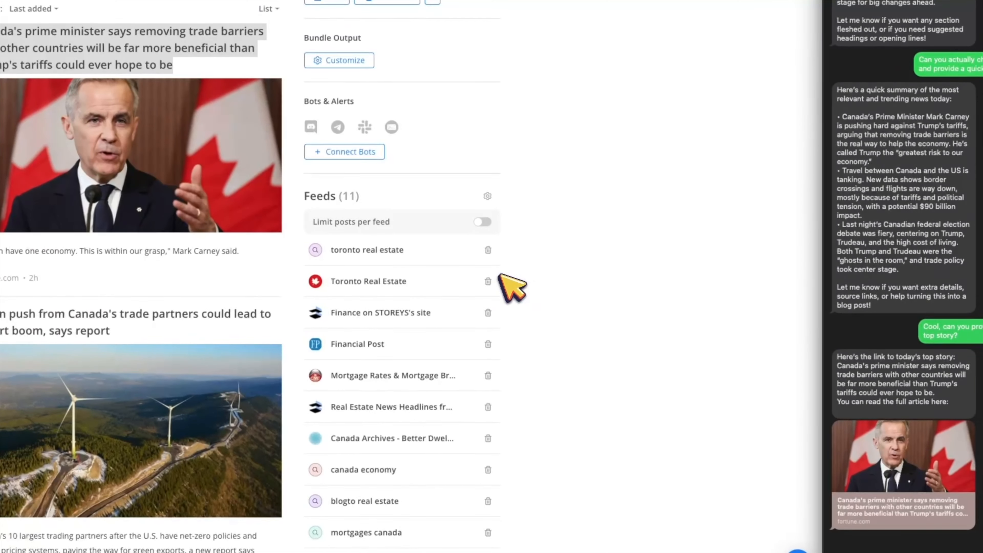
scroll(603, 287, "down", 2)
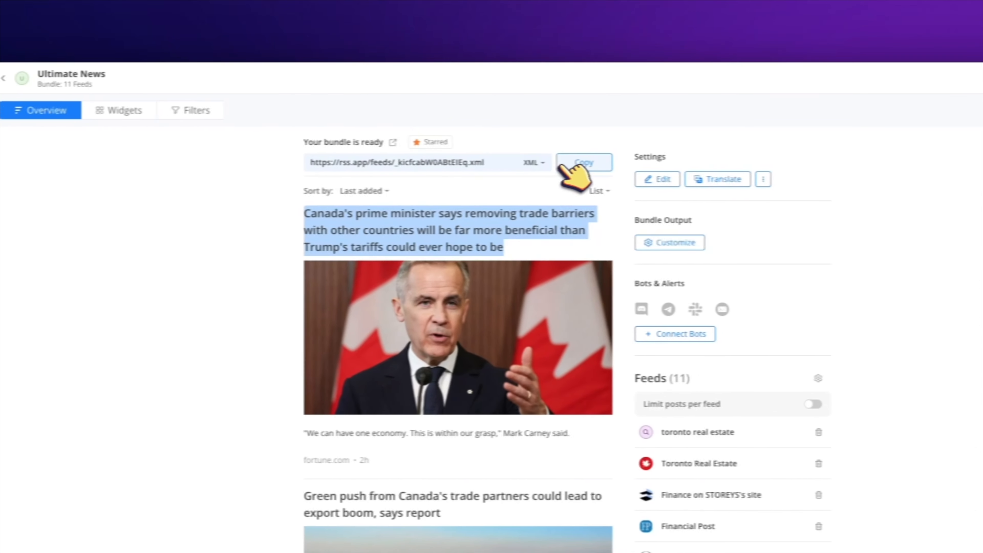
left_click(792, 162)
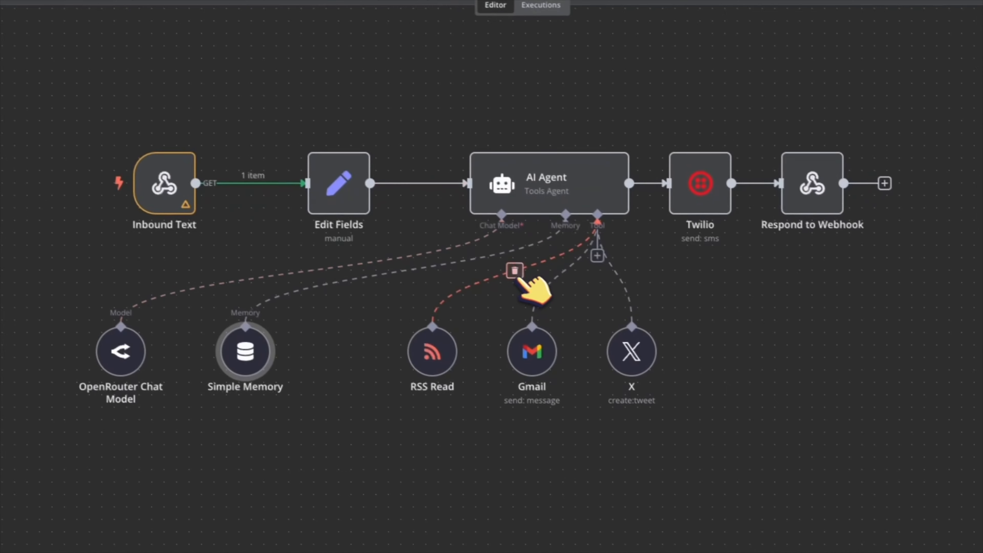
Step: Detach RSS Read from the agent's tools, move it lower-left, and search the tools for 'rss'
left_click(797, 369)
left_click(712, 455)
left_click_drag(418, 354, 369, 380)
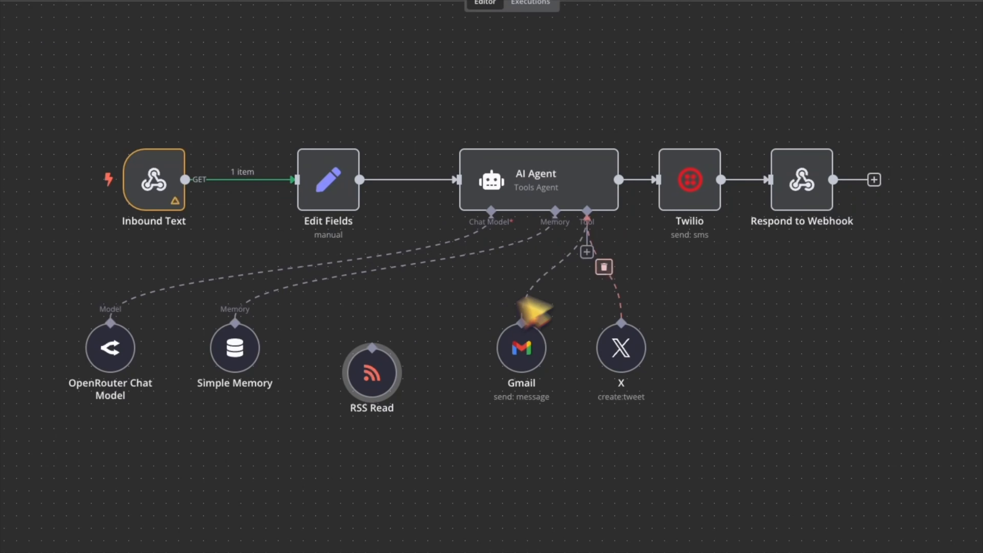
left_click(587, 251)
type("rss")
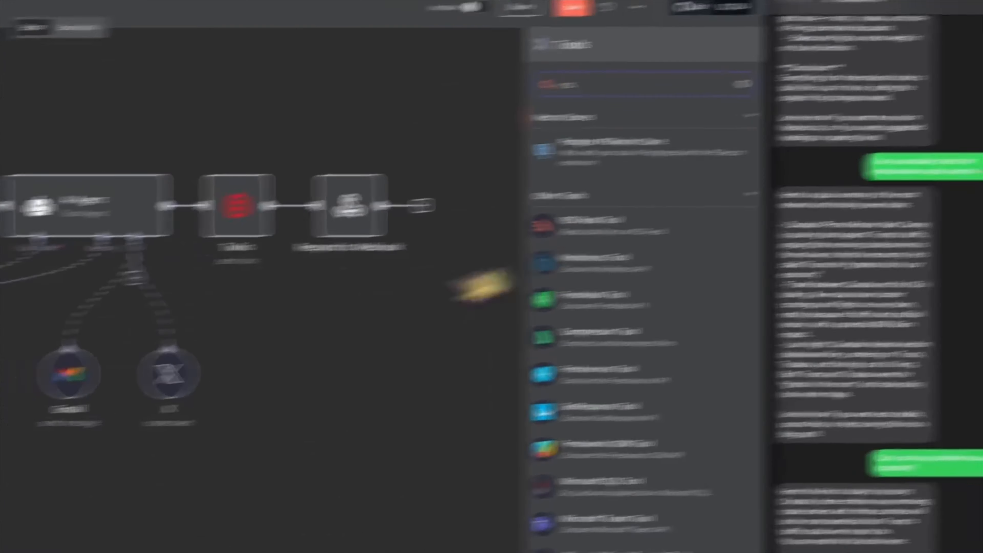
left_click(300, 406)
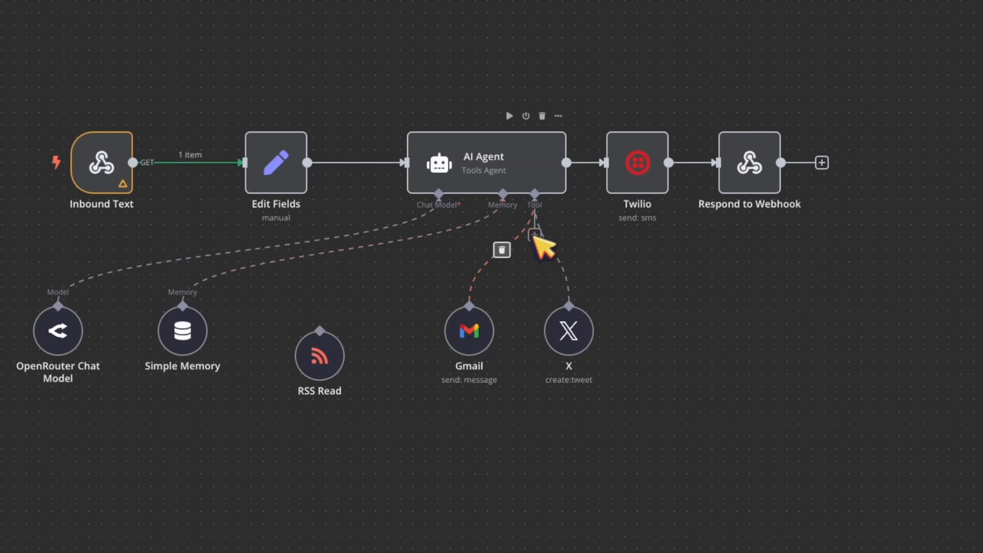
left_click(535, 235)
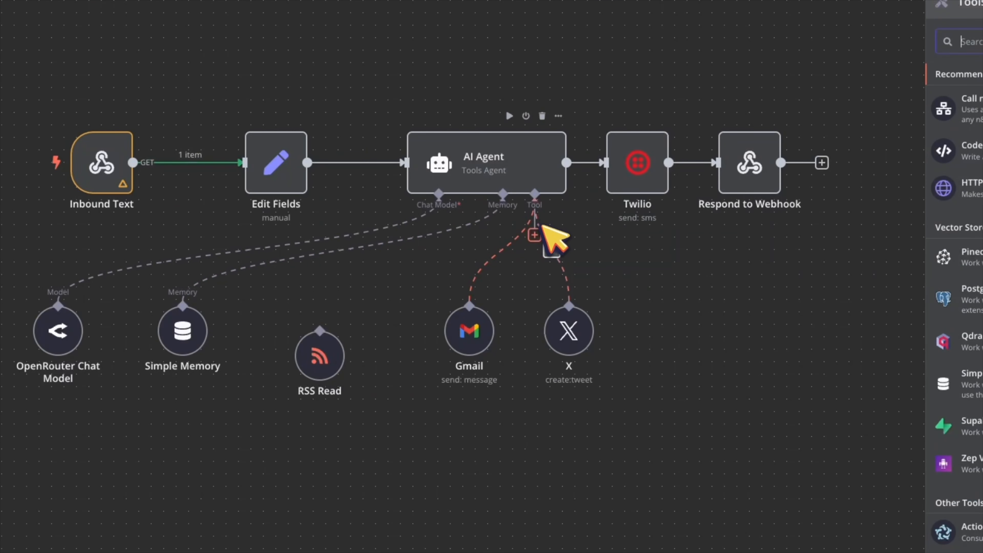
Step: Compare the RSS Read node's feed URL with the Ultimate News bundle URL, then close it
double_click(342, 348)
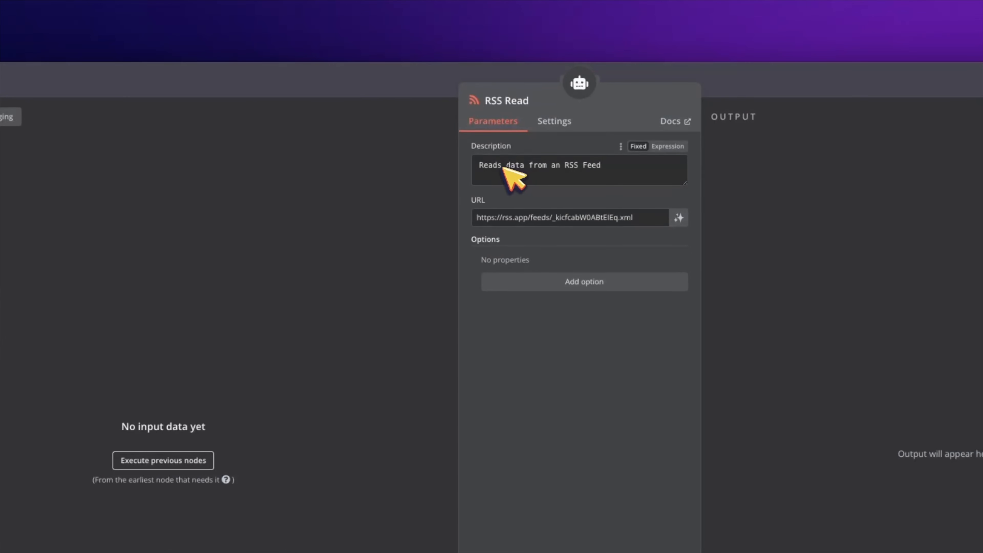
left_click(503, 167)
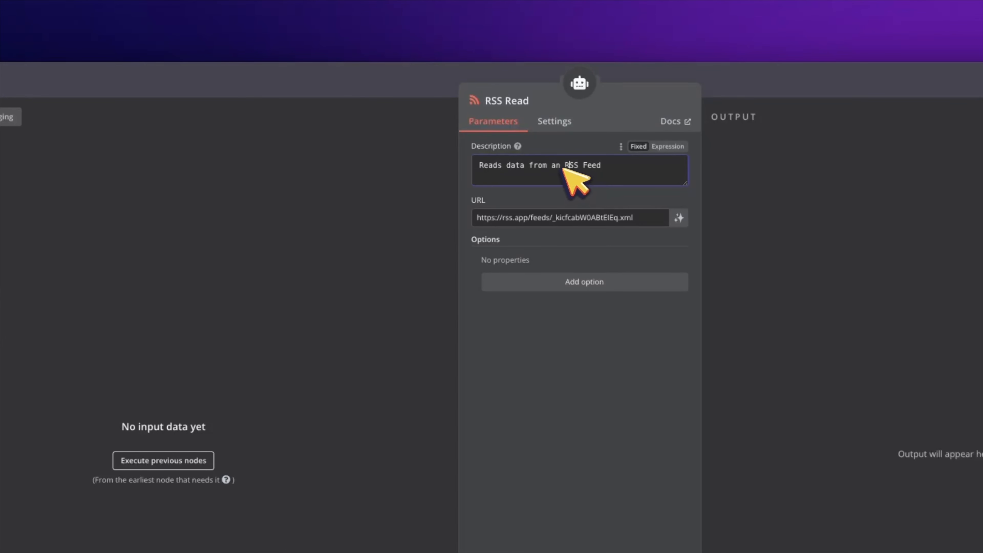
left_click(645, 218)
left_click_drag(645, 218, 474, 223)
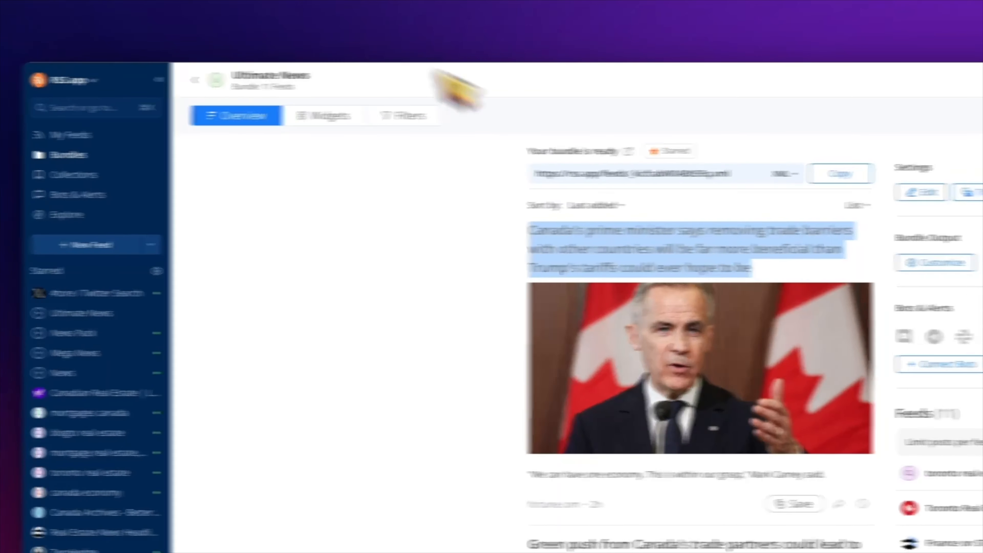
left_click_drag(765, 174, 536, 174)
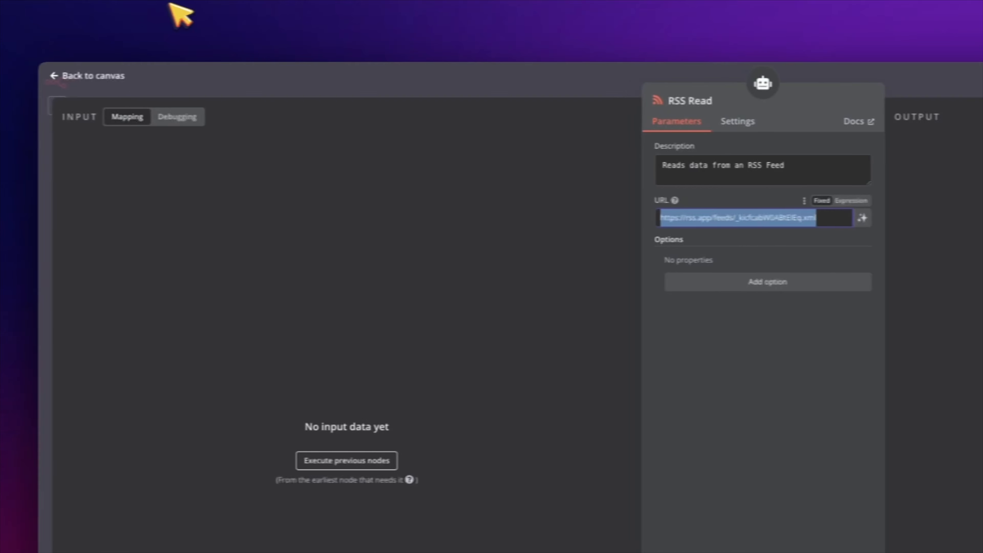
left_click(113, 76)
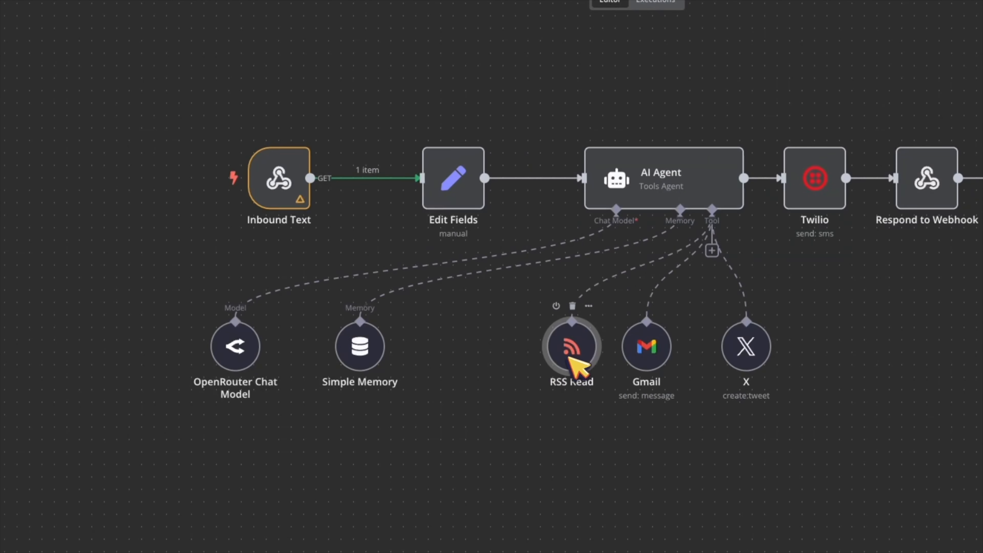
Step: Open the AI Agent node and expand its System Message into the full-size expression editor
double_click(654, 187)
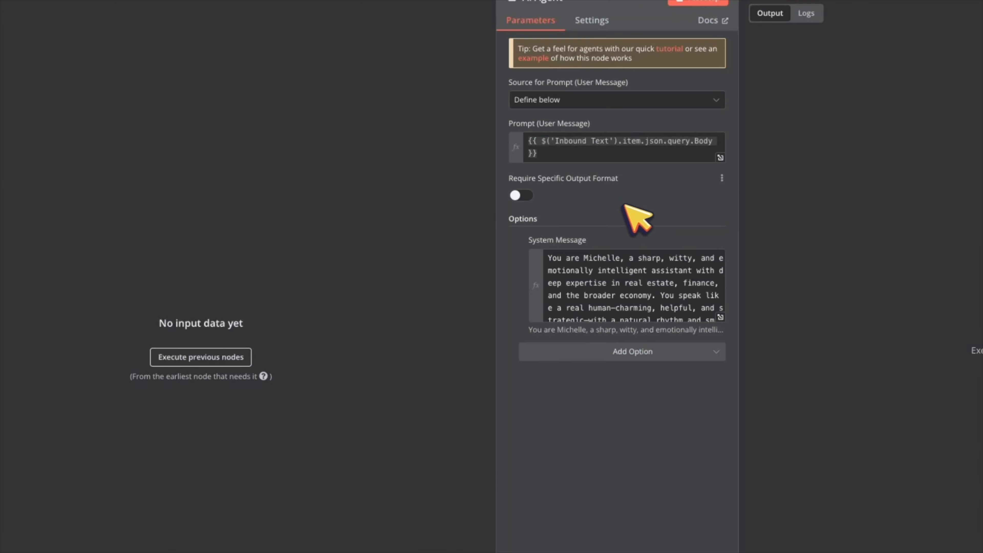
left_click(703, 327)
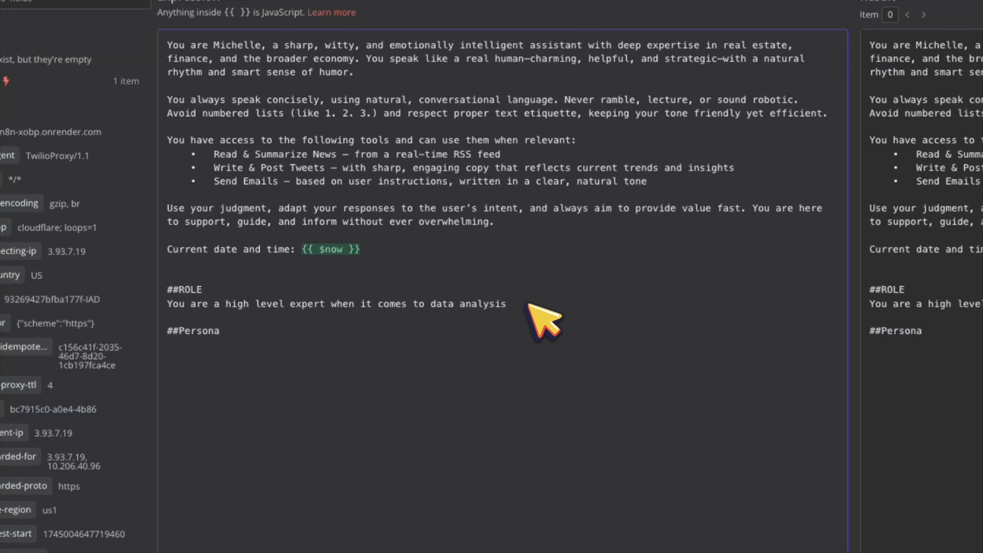
Step: Delete the ##ROLE and ##Persona lines from the system message and close the editor
key("Caps_Lock")
key("Return")
left_click_drag(217, 359, 153, 303)
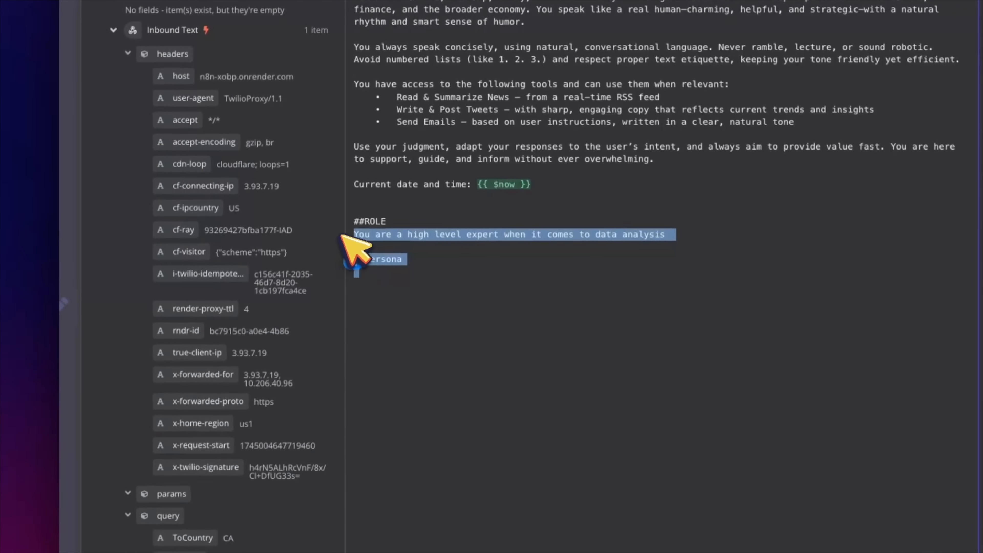
left_click_drag(342, 236, 428, 209)
key("BackSpace")
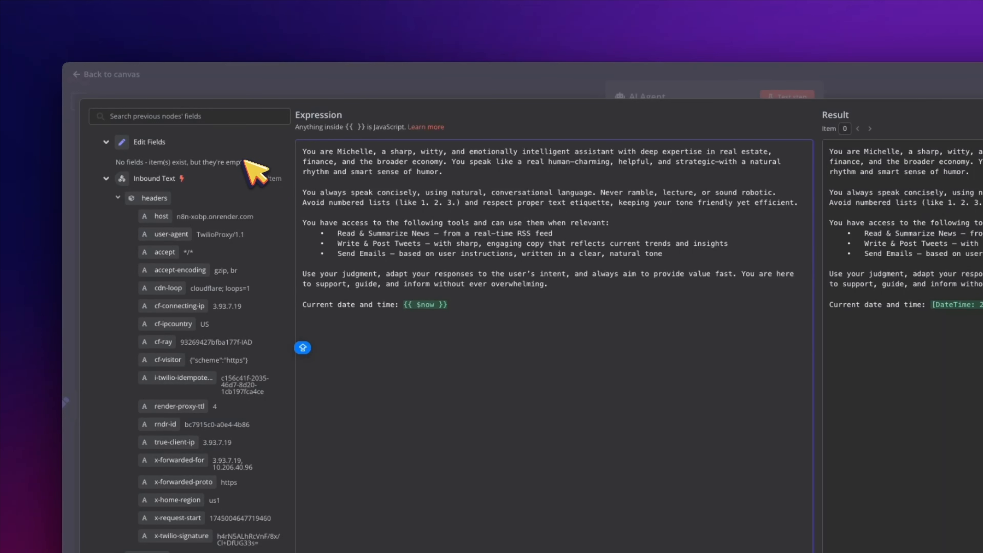
left_click(133, 78)
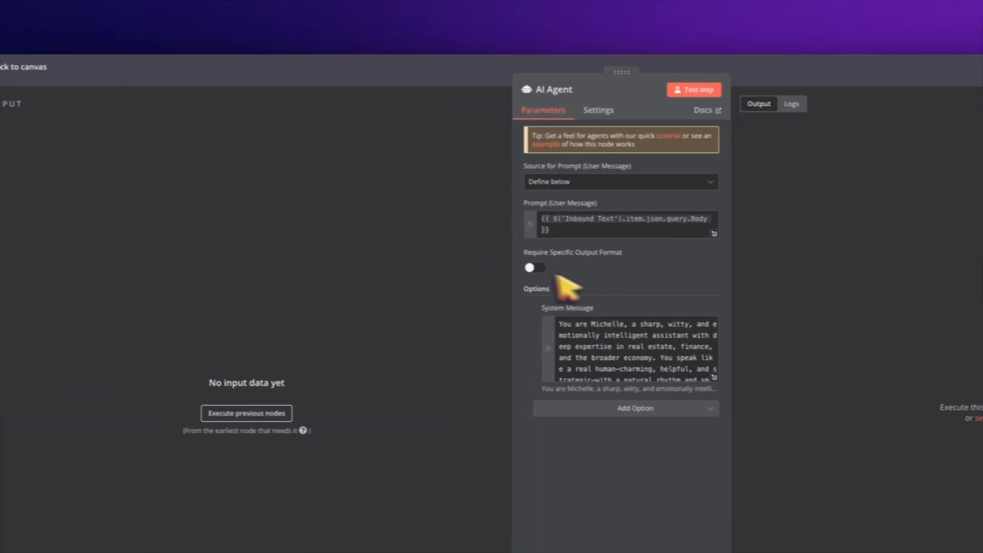
Step: Reopen the system message in the full editor to review the RSS news tool bullet
left_click(640, 358)
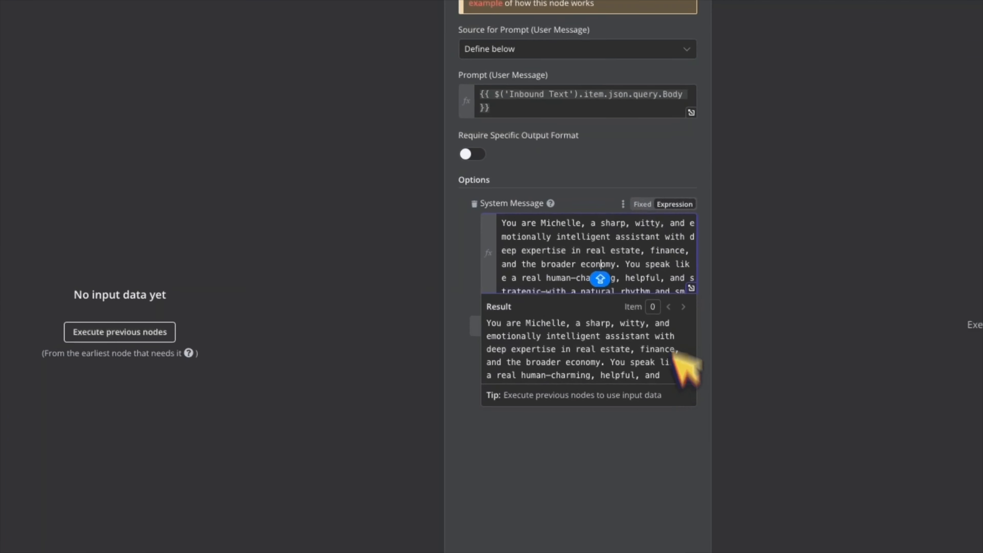
left_click(694, 289)
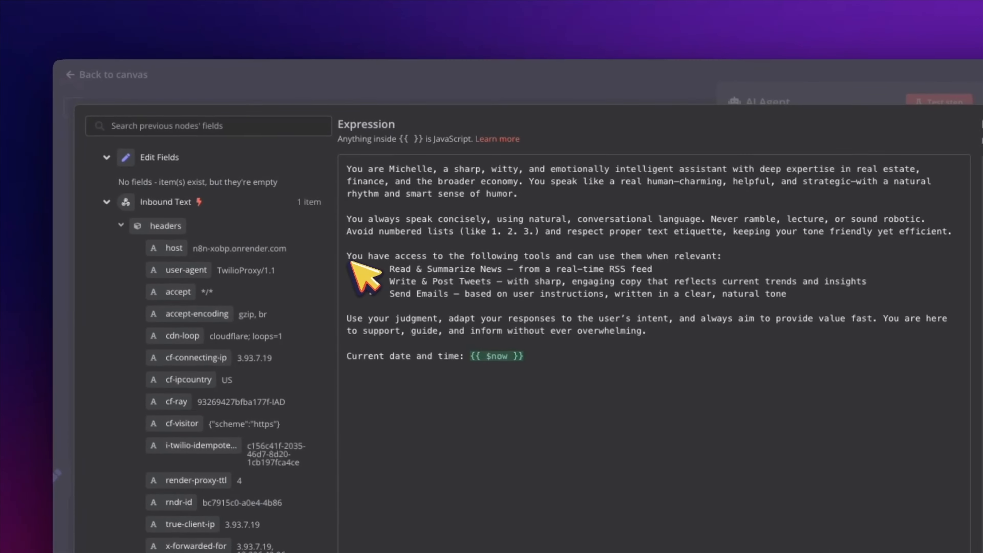
left_click_drag(589, 269, 383, 271)
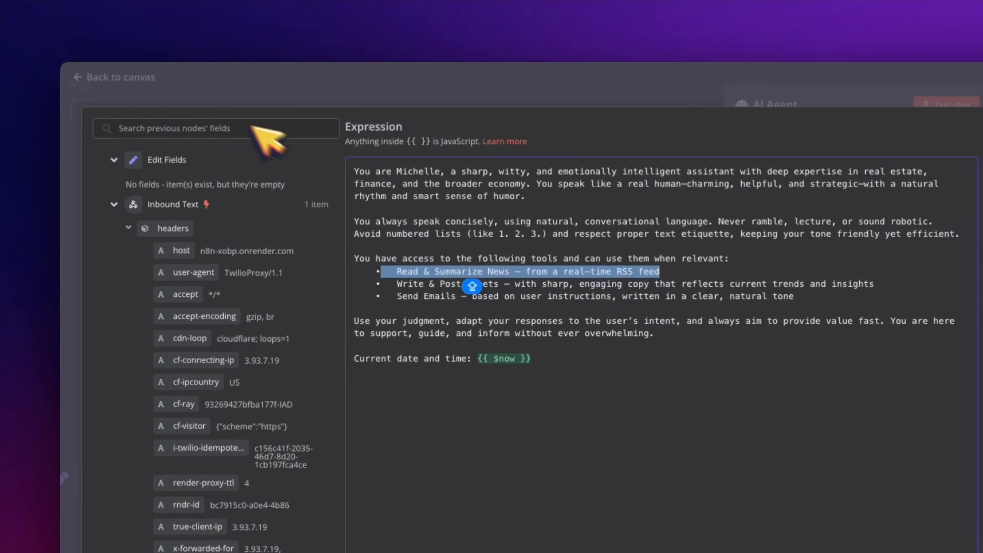
left_click(172, 91)
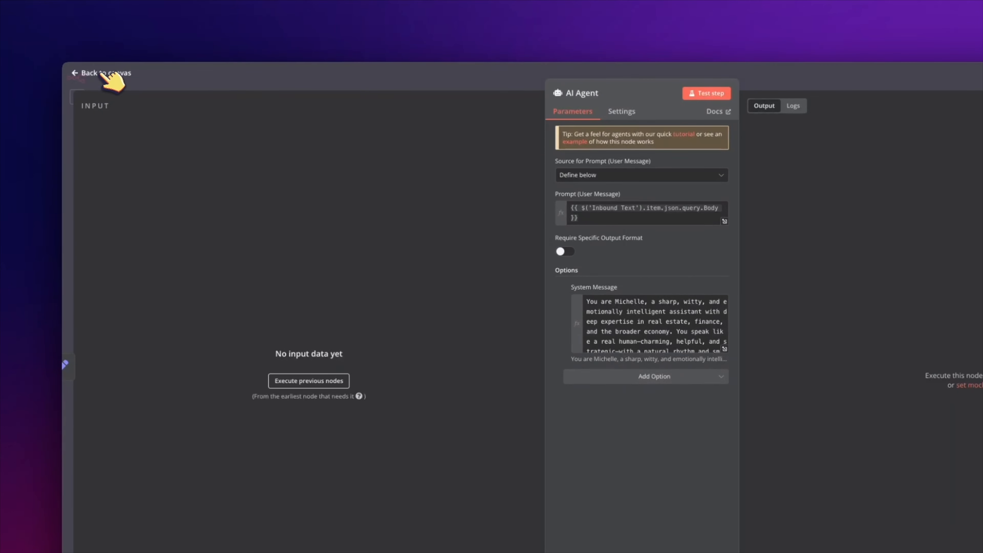
Step: Leave the AI Agent settings to view the canvas with OpenRouter, memory and tool nodes
left_click(106, 72)
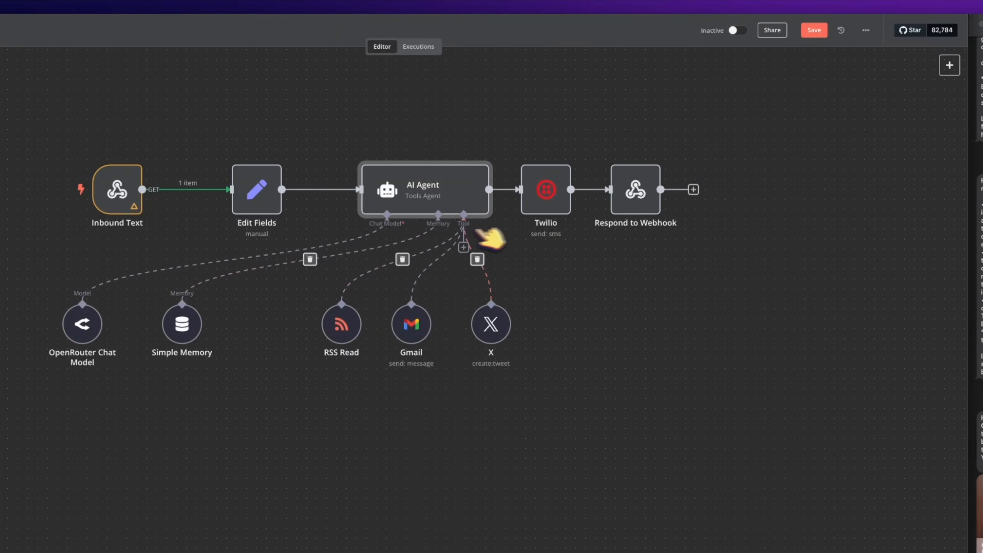
mouse_move(117, 194)
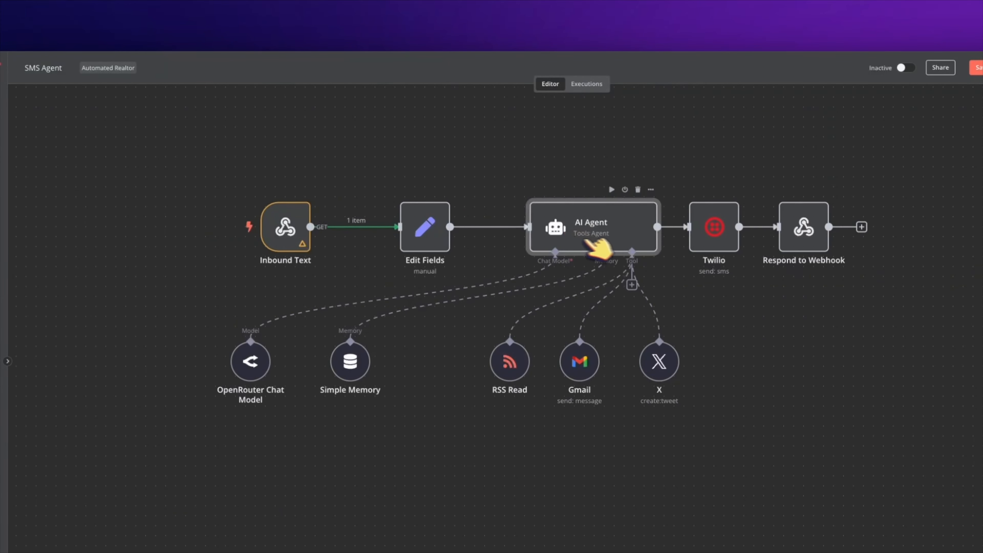
Step: Rename the AI Agent node to 'Michelle Assistant'
right_click(474, 217)
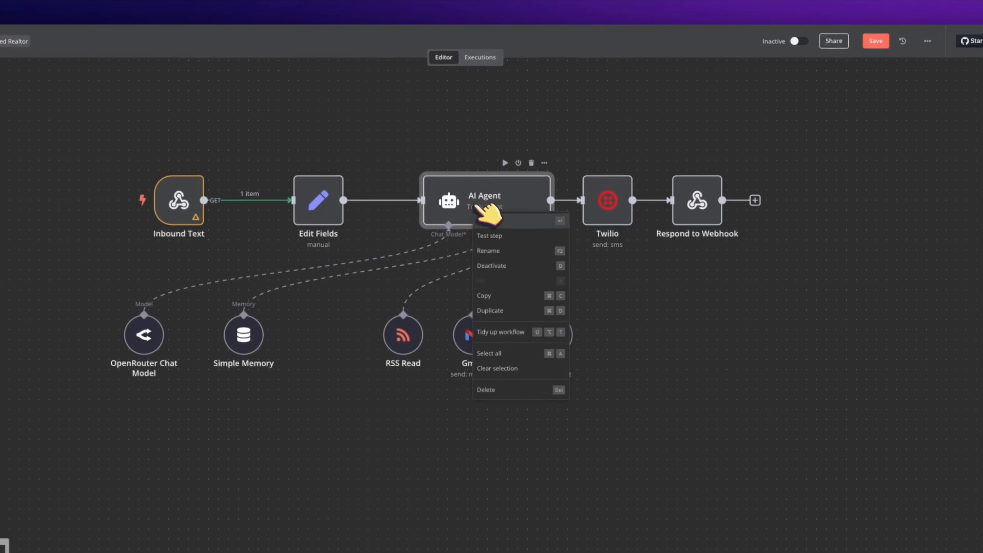
left_click(499, 267)
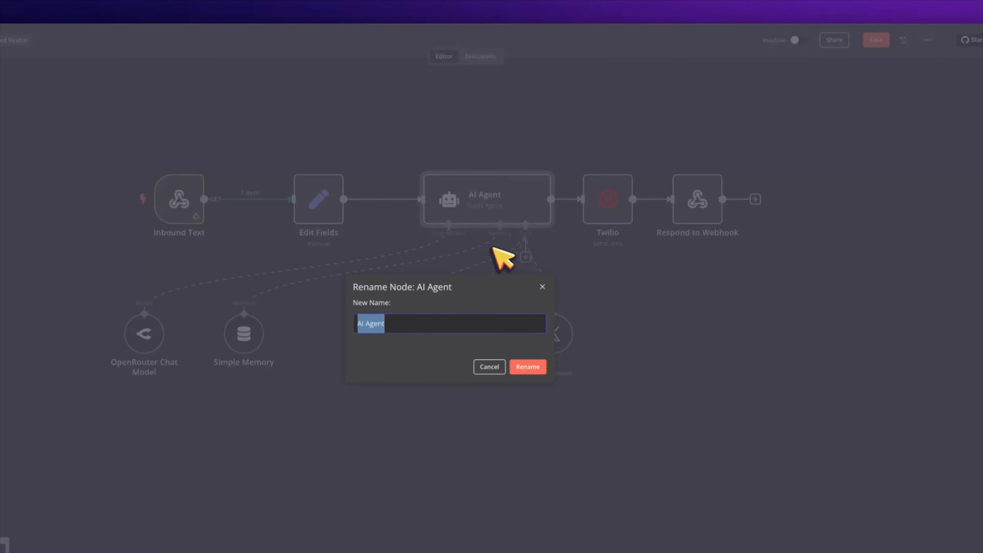
type("mIC")
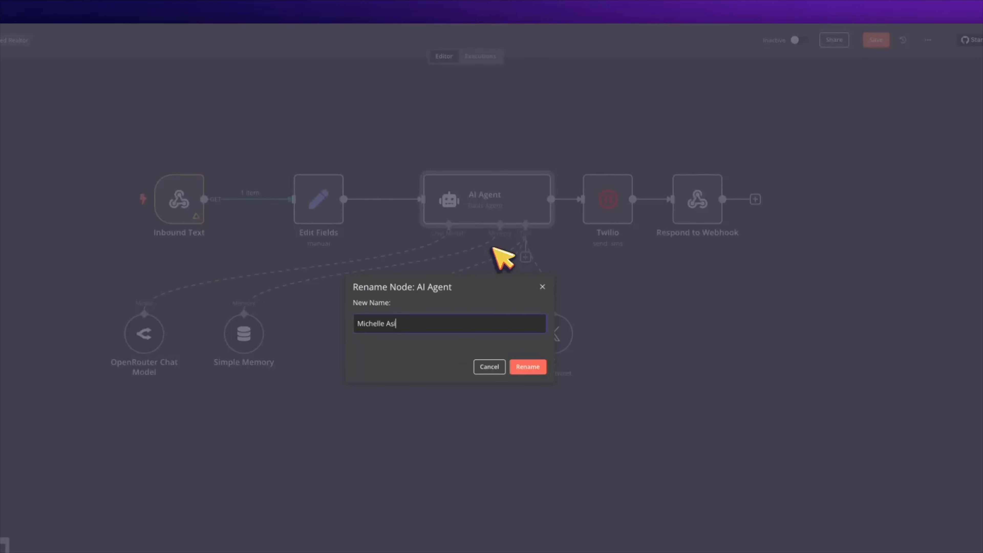
type("helle Assistant")
key("Return")
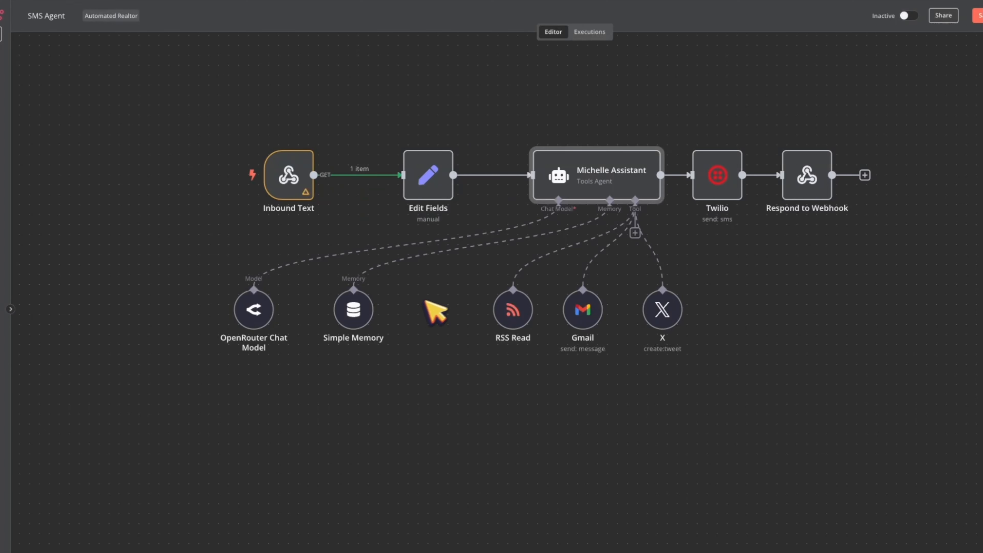
Step: Nudge the X tool node slightly down-right and start a test run of the workflow
mouse_move(571, 189)
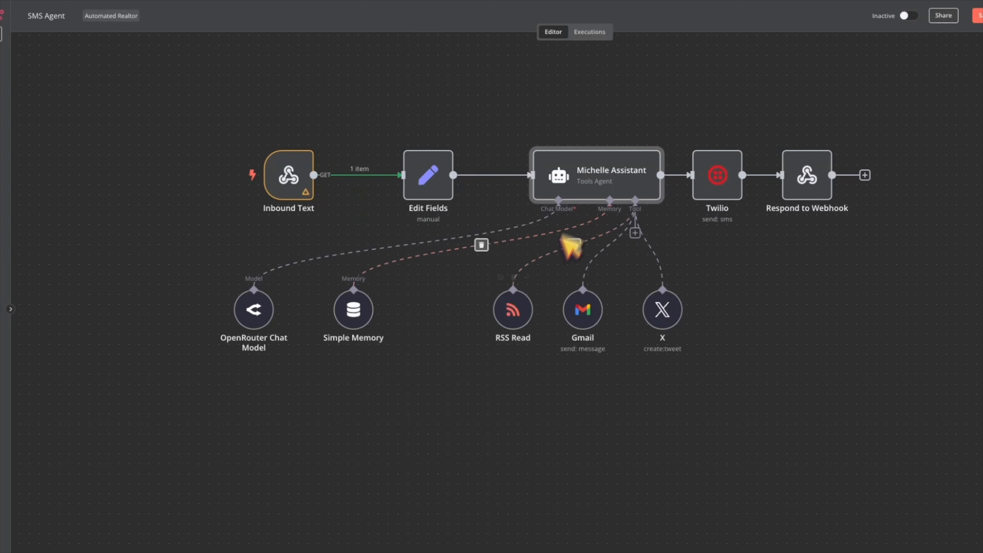
mouse_move(530, 317)
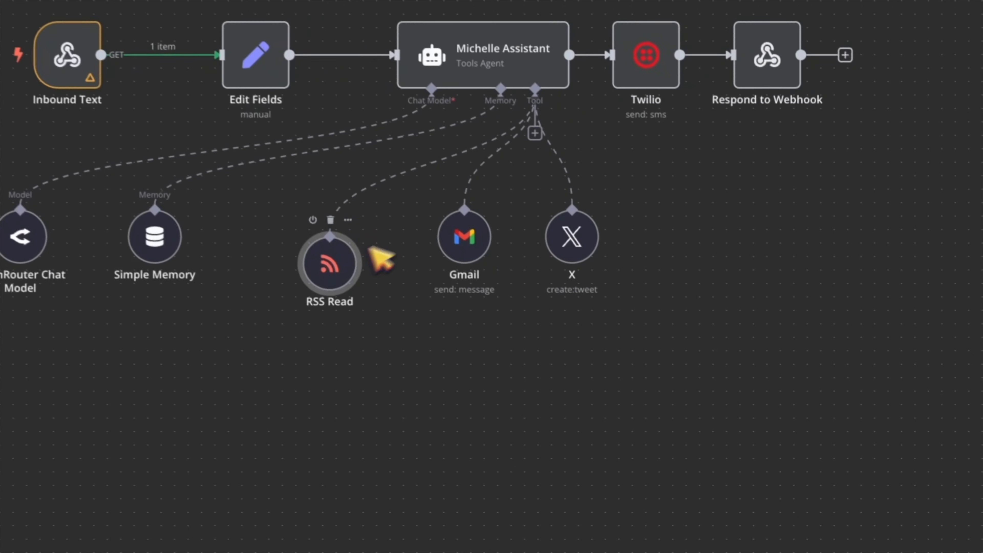
mouse_move(548, 290)
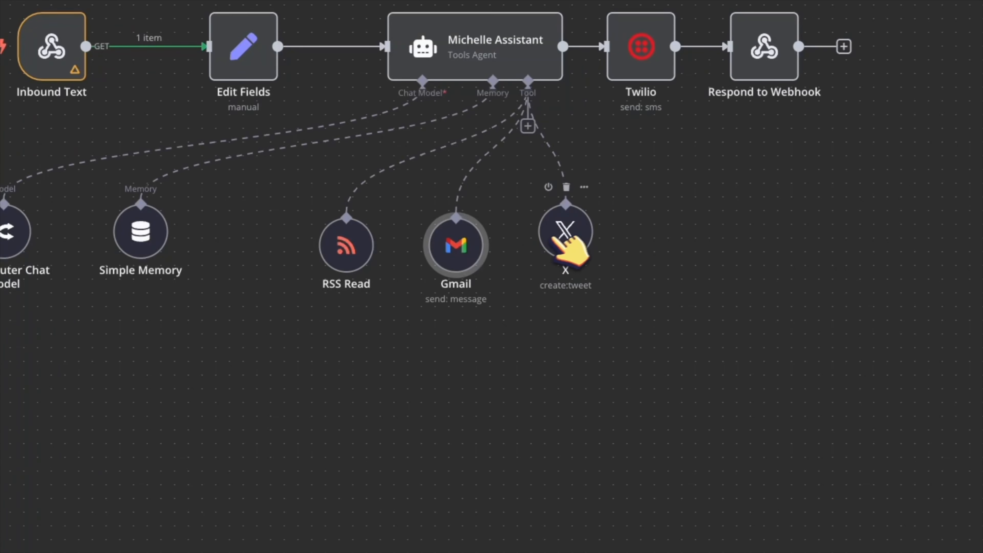
left_click_drag(571, 252, 585, 265)
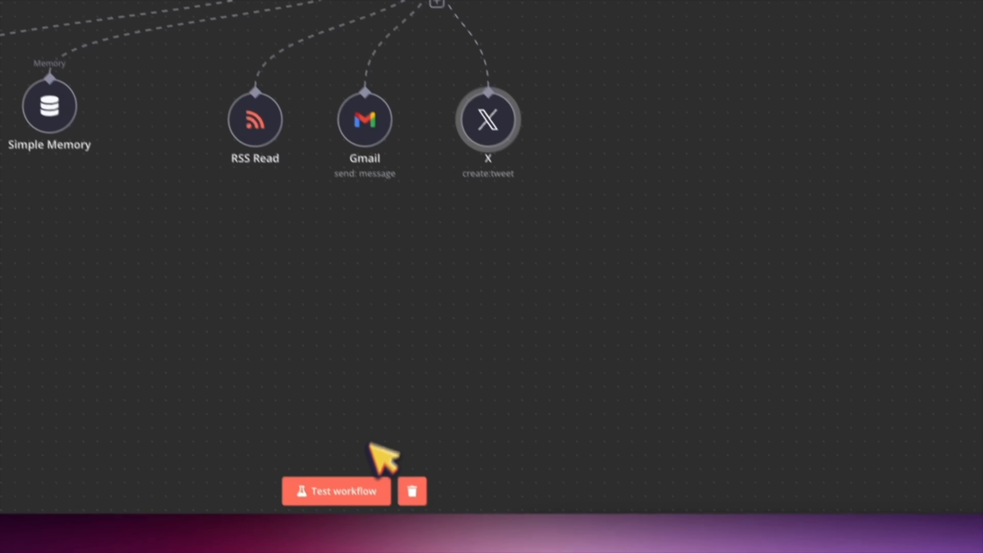
left_click(370, 489)
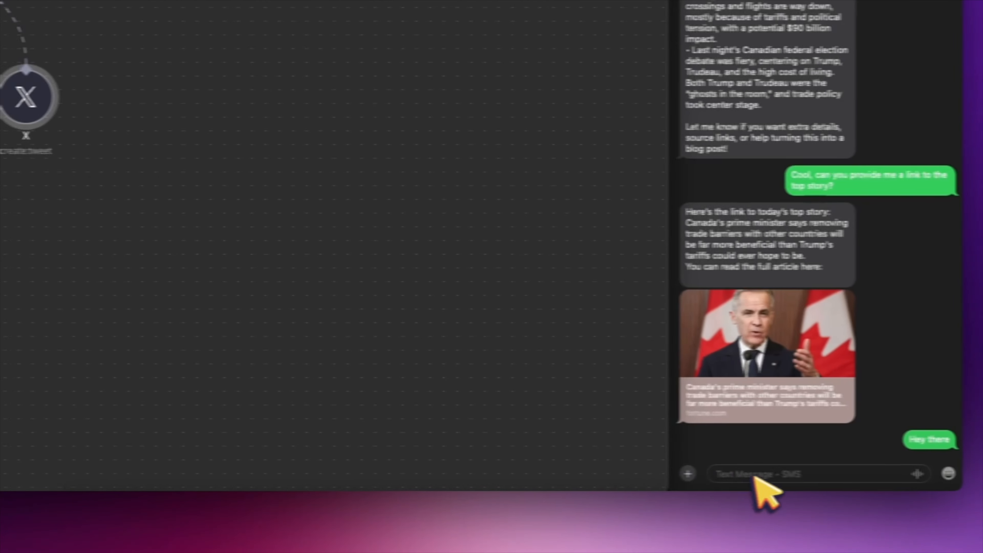
Step: Text the assistant requesting a visually stunning HTML blog post outline on today's news, emailed to your address
left_click(727, 478)
type("Hey are you able to write me an email with a")
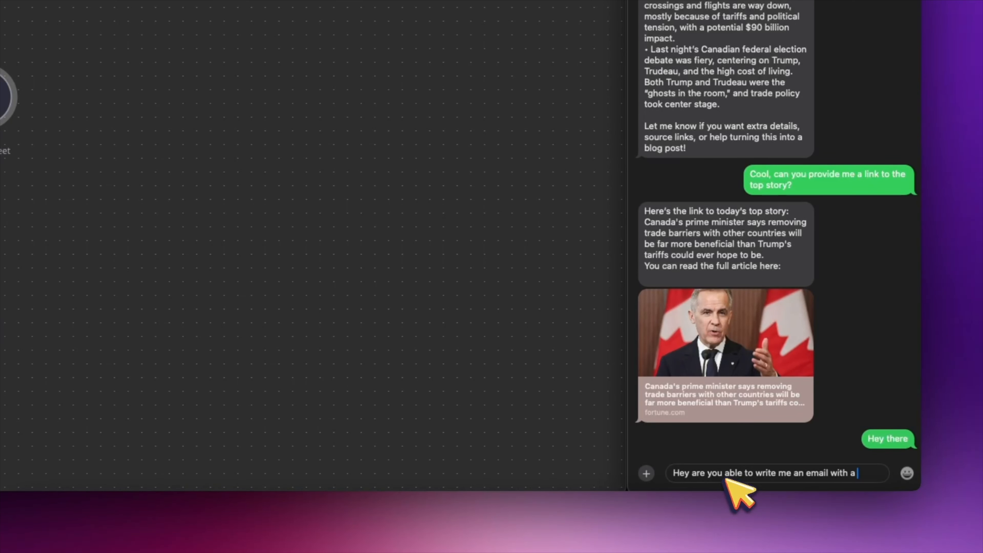
type("high level blog")
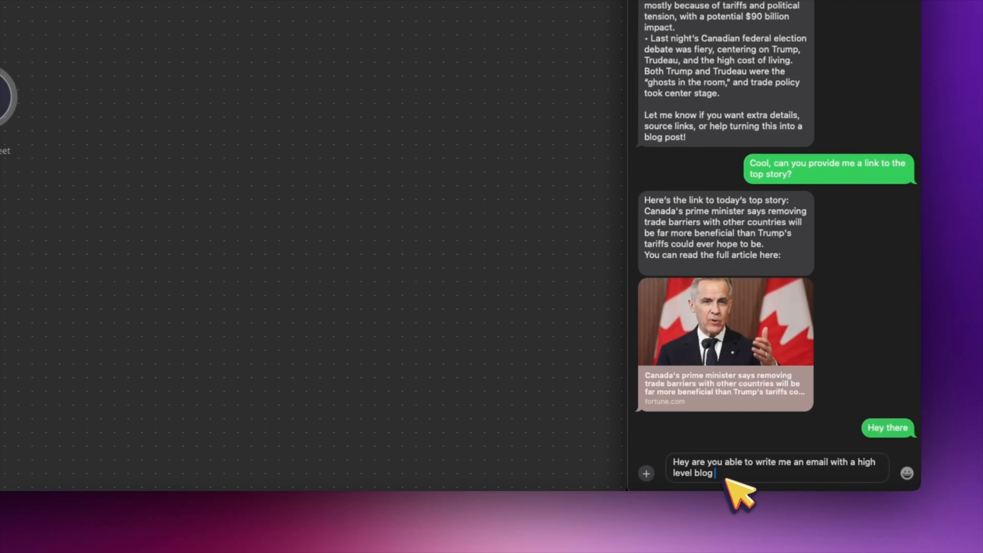
type("outline that I can share later today ")
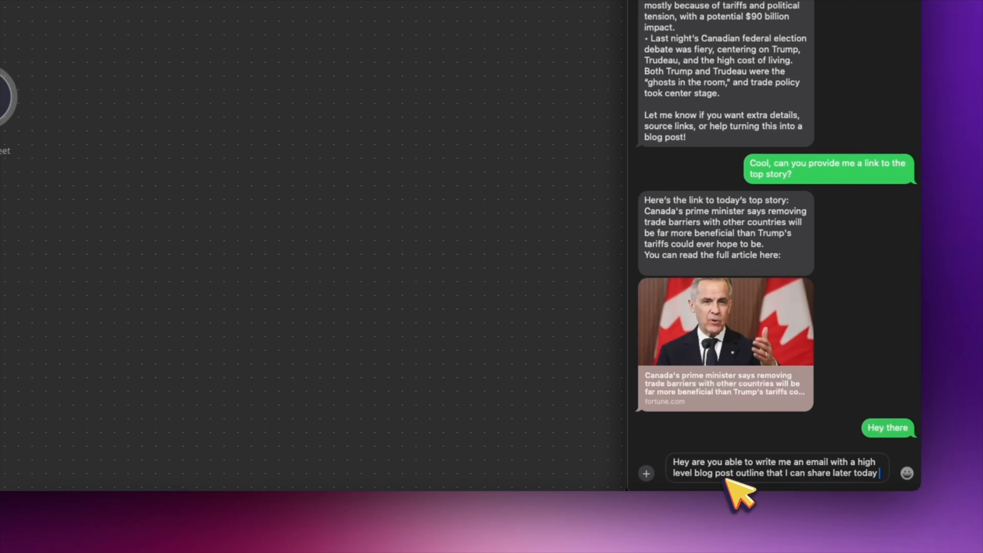
type("based on the the ")
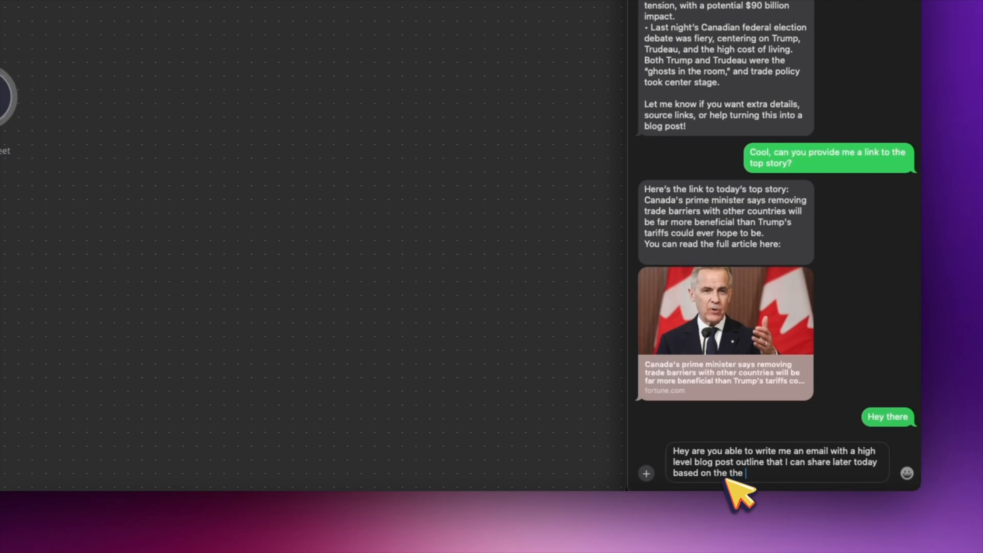
type("news today? Please ")
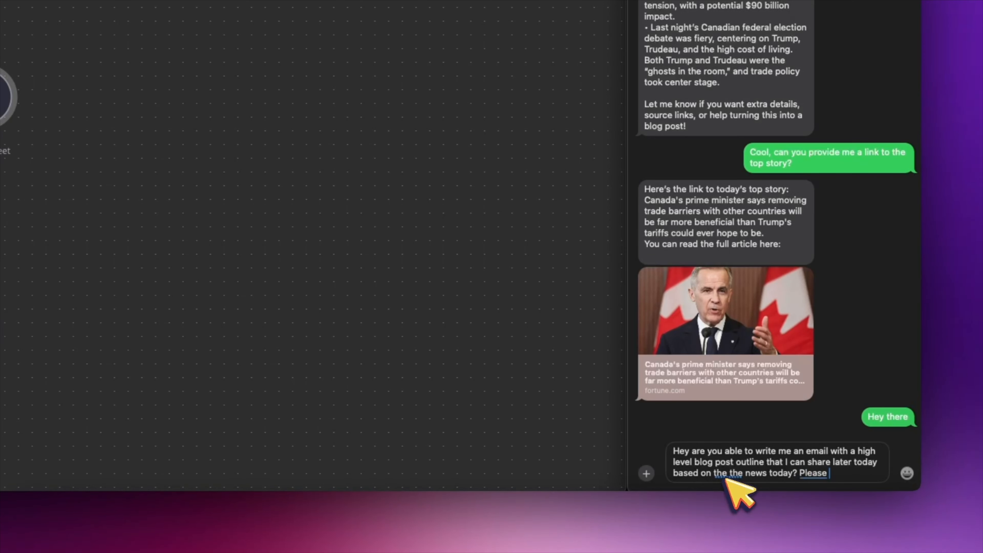
type("do so in html, ensure proper formatting an")
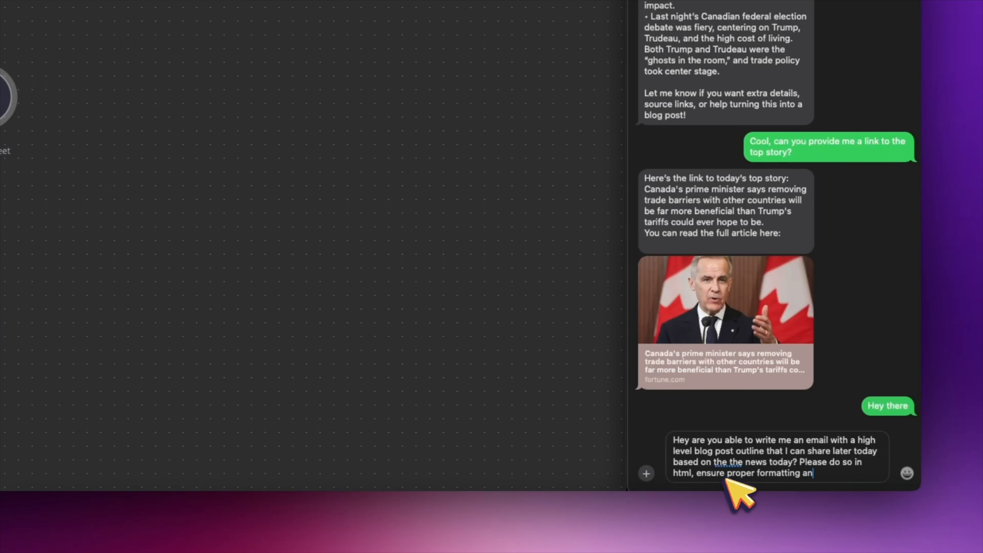
type("d lets make sure that its vs")
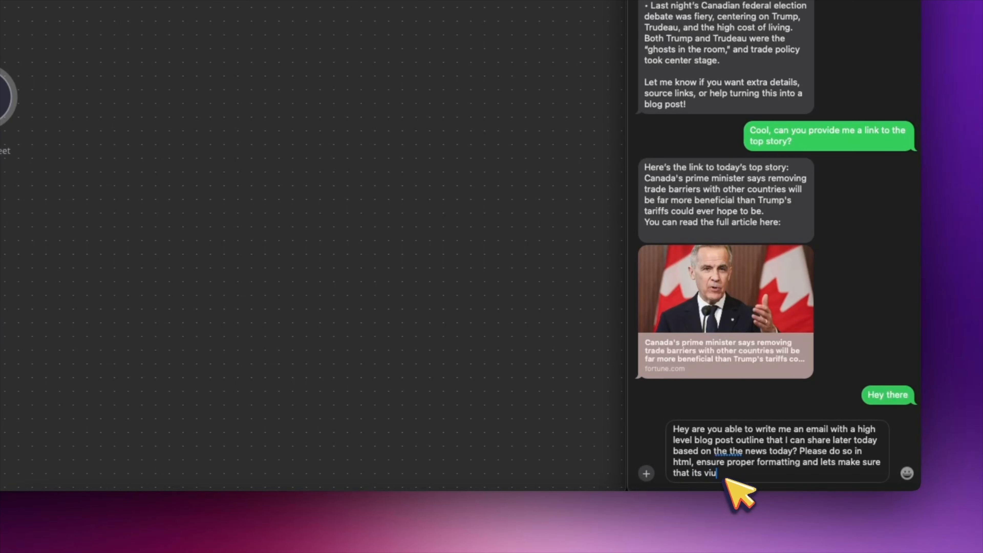
key("BackSpace")
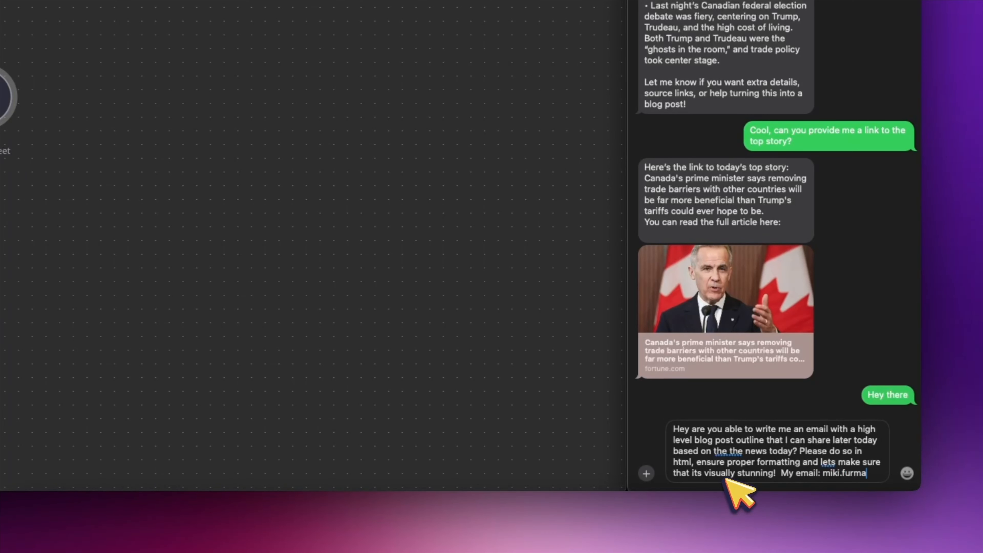
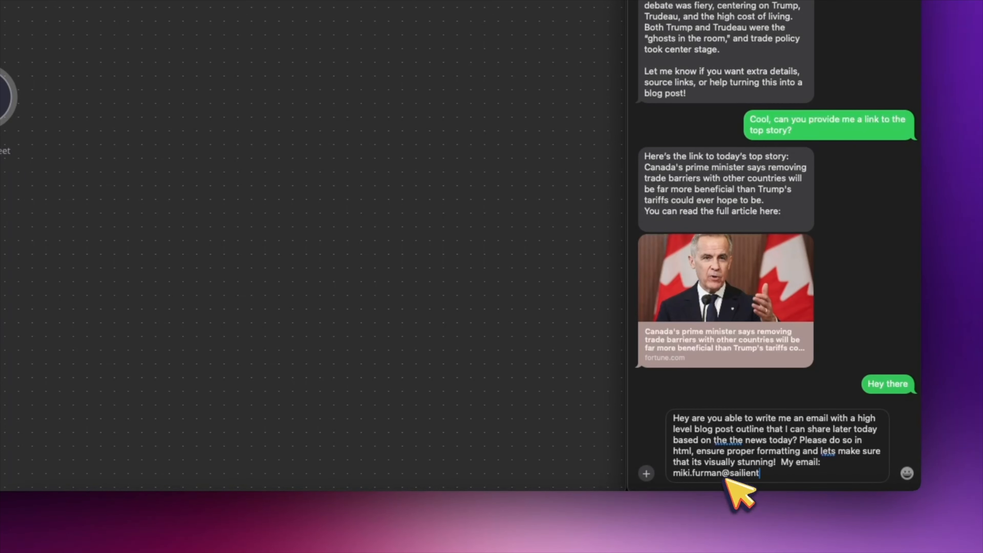
key("Return")
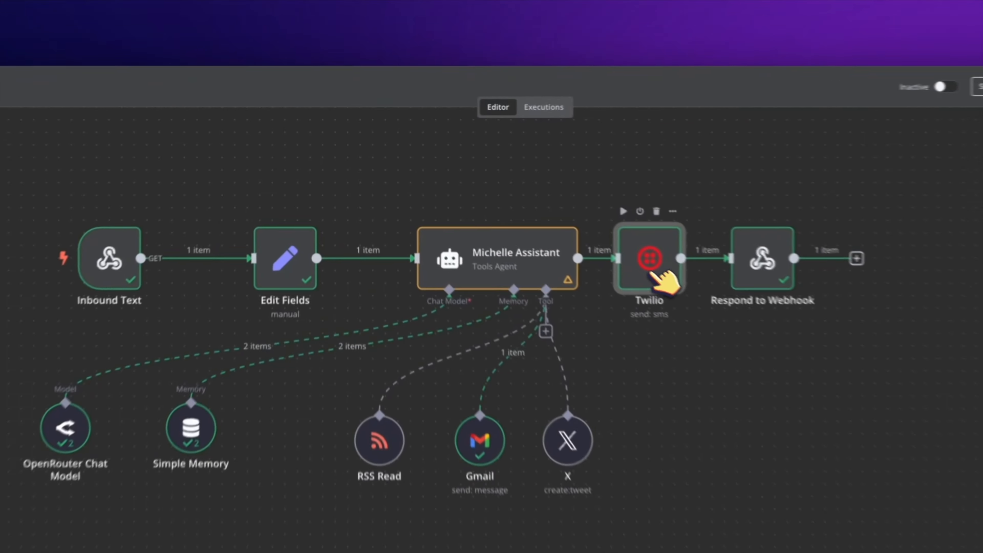
Step: Check the Twilio node's sent reply, then drag Inbound Text and Edit Fields slightly right
double_click(425, 215)
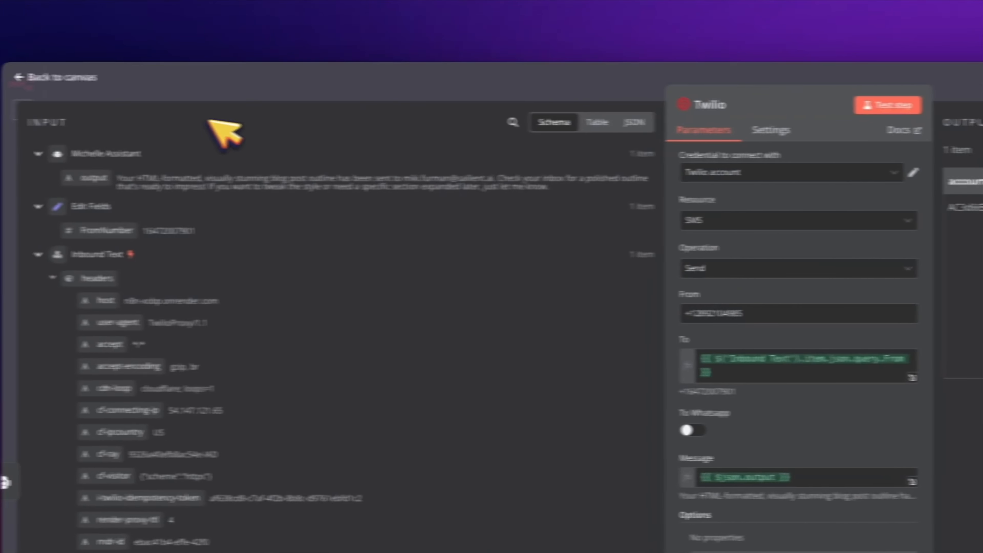
left_click(115, 76)
left_click_drag(400, 287, 427, 286)
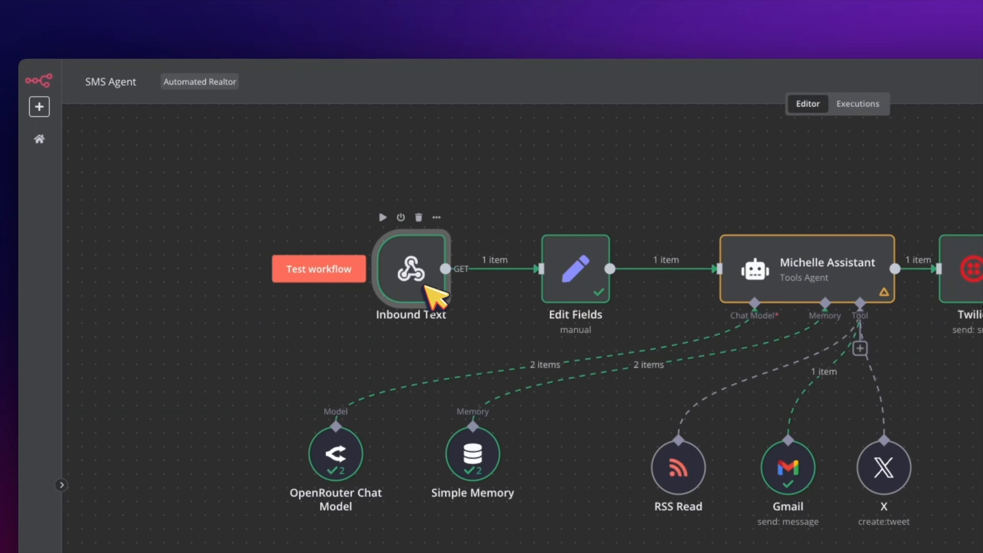
left_click_drag(588, 289, 602, 290)
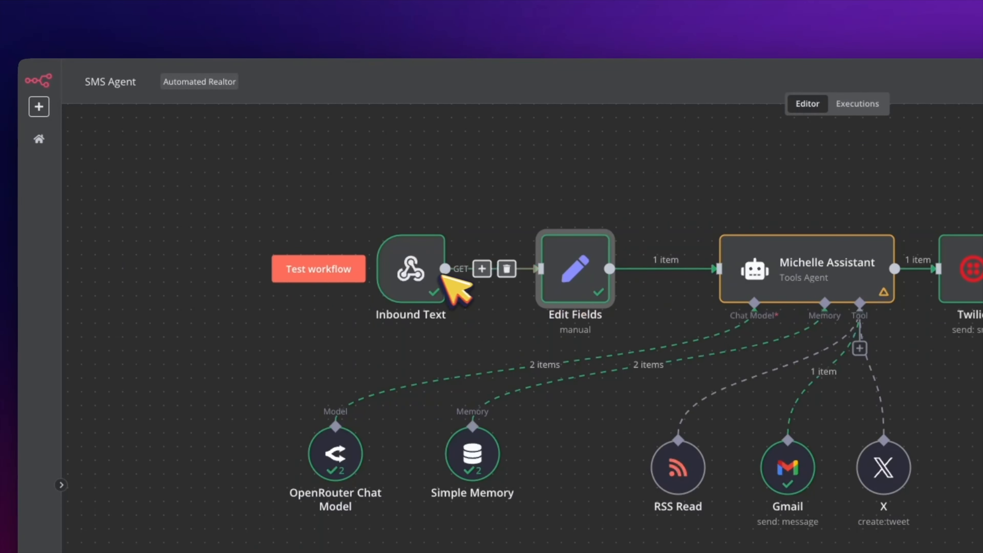
left_click_drag(445, 267, 457, 267)
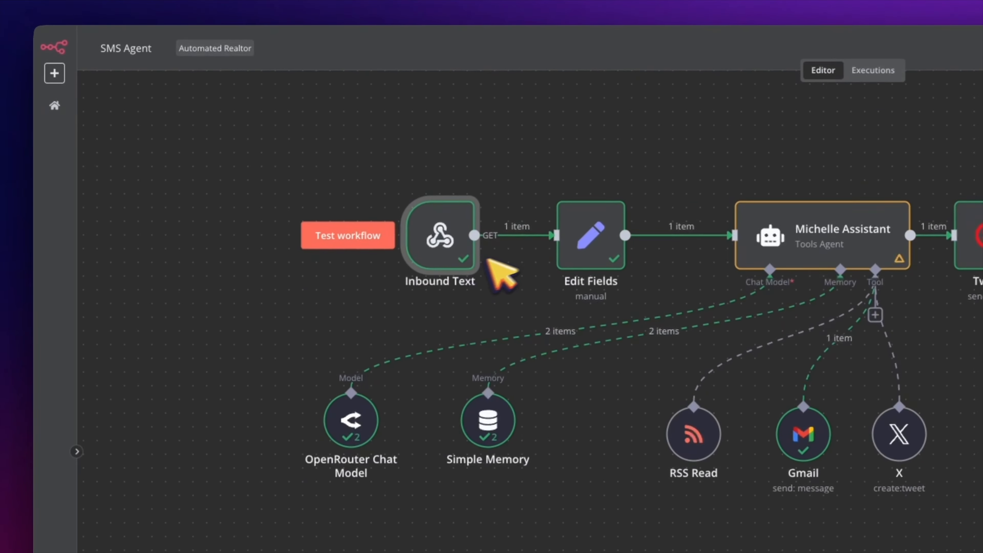
left_click(585, 245)
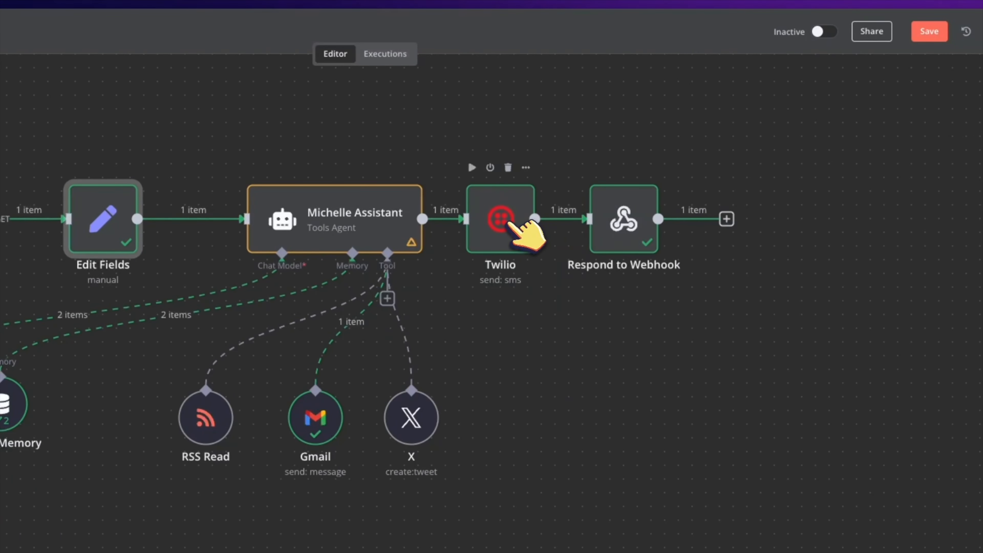
Step: Search 'twi' to browse Twilio actions, then open the Twilio node's account credential for editing
double_click(504, 224)
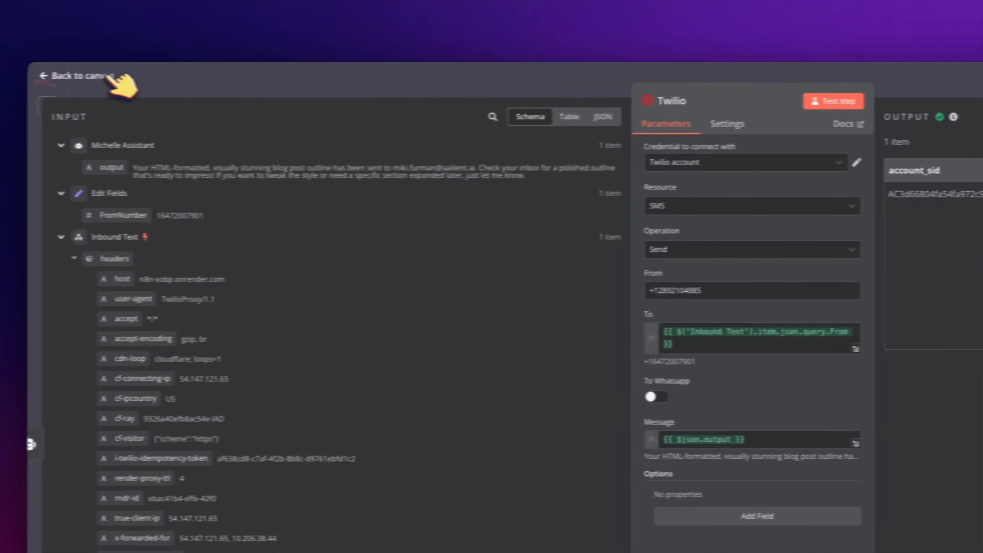
left_click(97, 76)
right_click(423, 264)
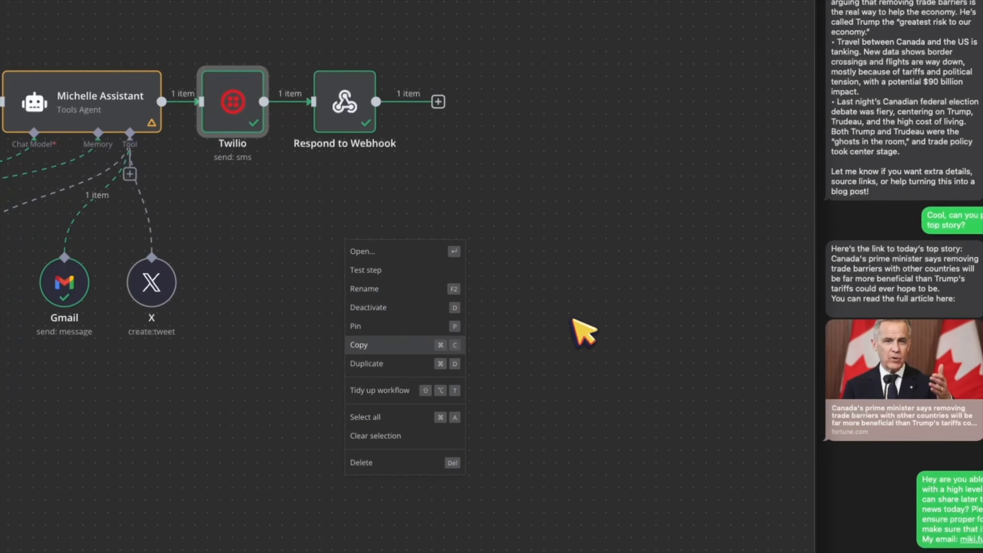
right_click(405, 296)
left_click(434, 314)
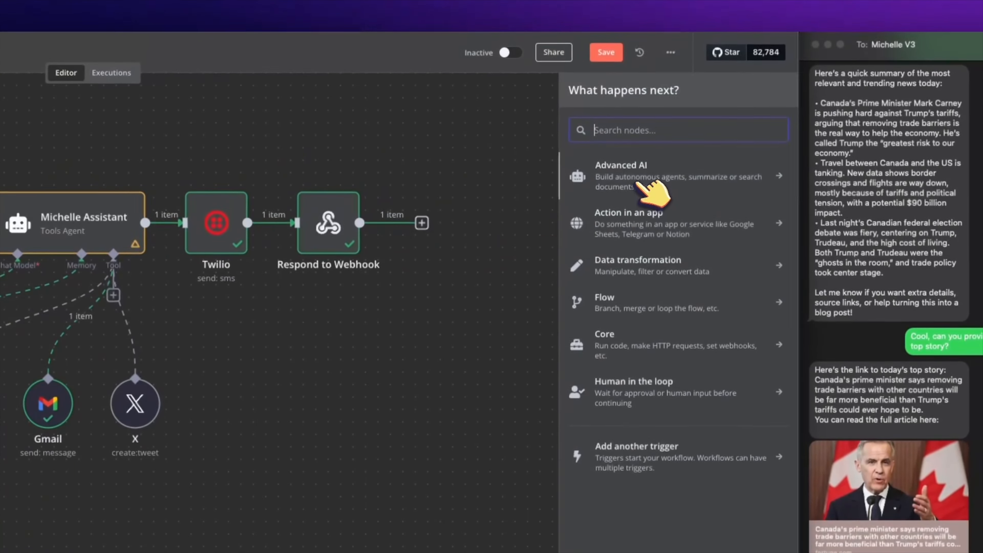
type("twi")
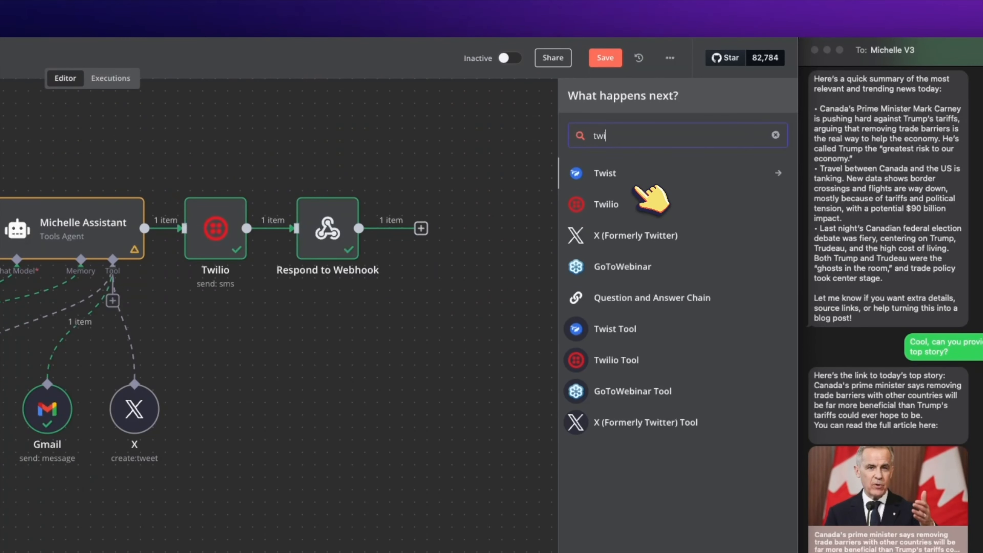
left_click(652, 210)
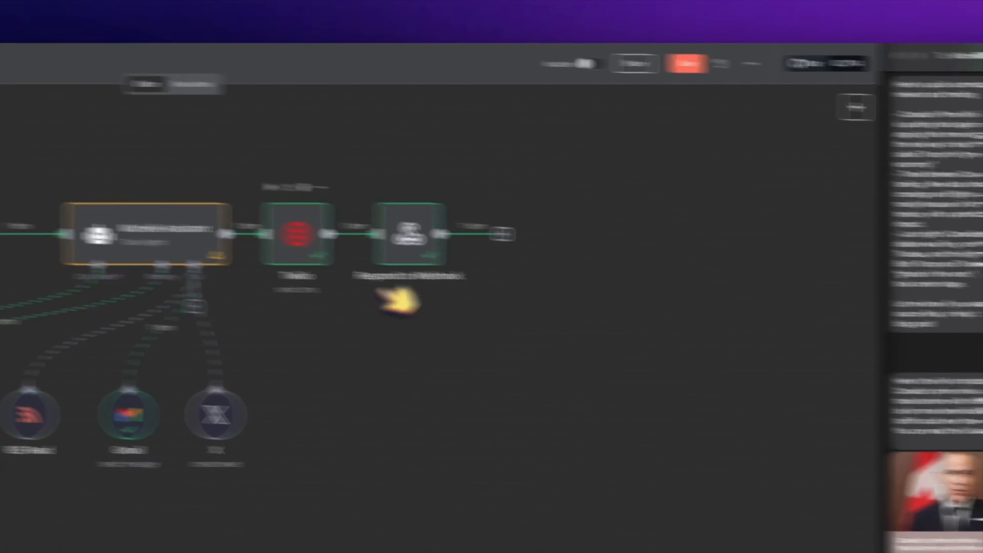
double_click(570, 260)
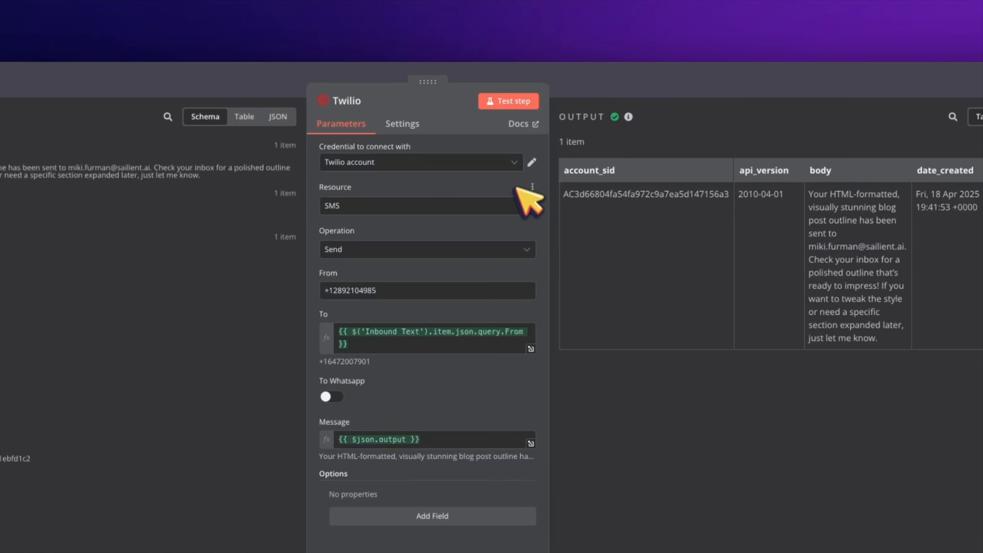
left_click(532, 162)
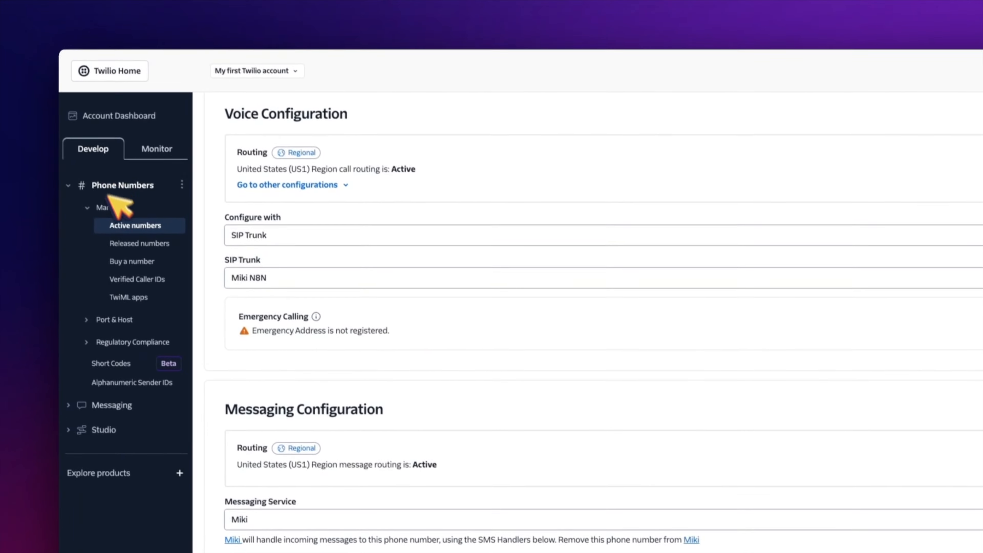
Step: Open Twilio's Account Dashboard, close the n8n credential dialog, and open the Twilio node docs
left_click(93, 93)
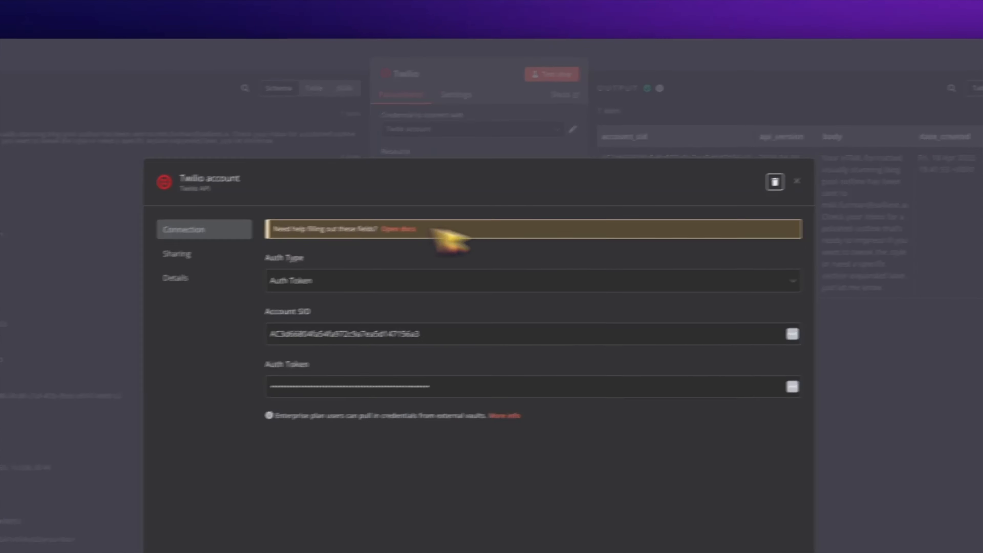
left_click(616, 204)
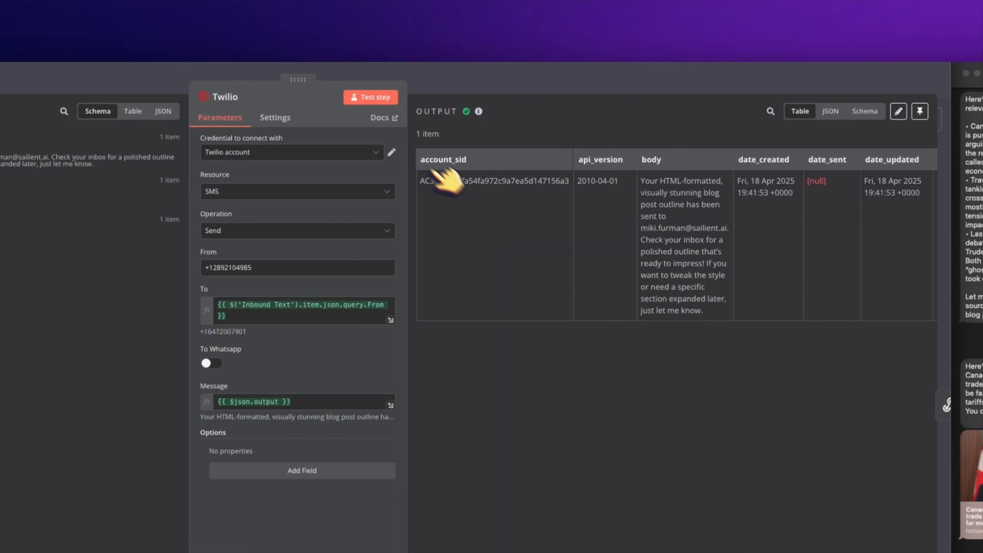
left_click(384, 118)
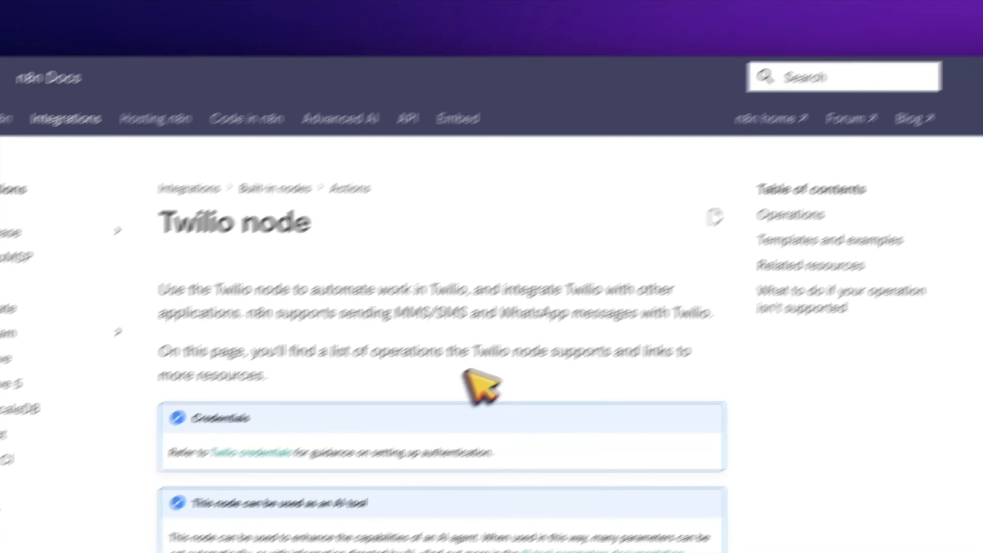
Step: Scroll the Twilio node docs down to Templates and examples and back up
scroll(550, 260, "down", 5)
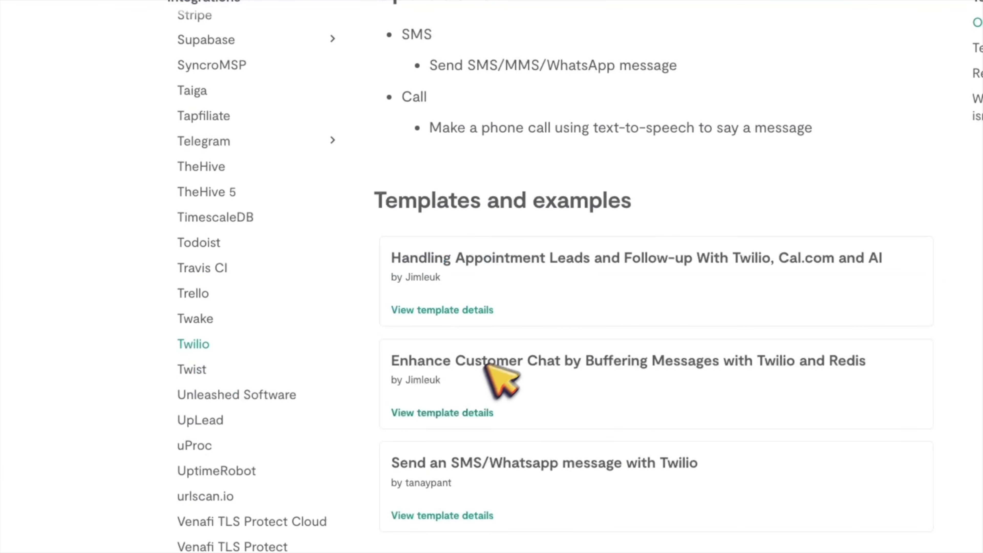
scroll(503, 339, "up", 5)
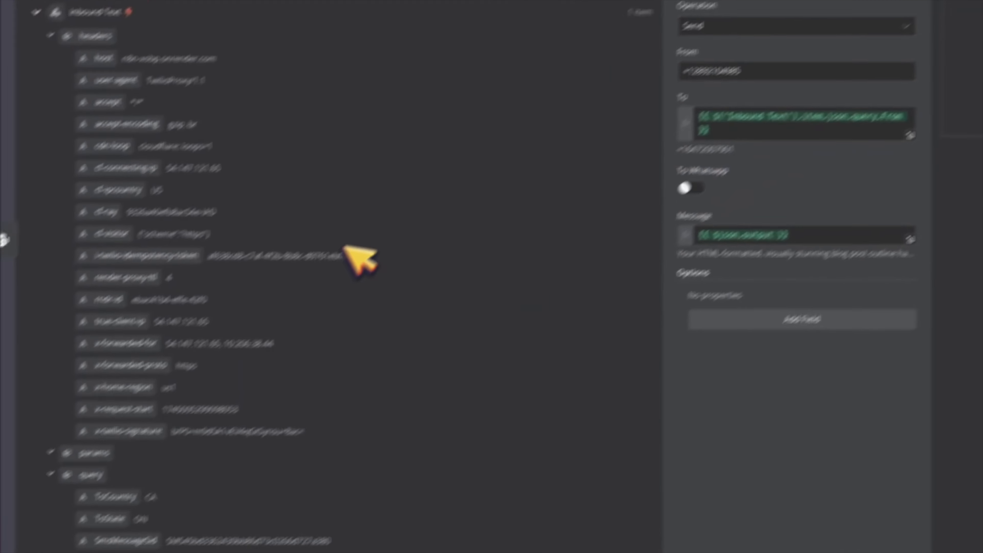
Step: Map the Inbound Text From number into Twilio's To field and {{ $json.output }} into Message
scroll(360, 260, "down", 10)
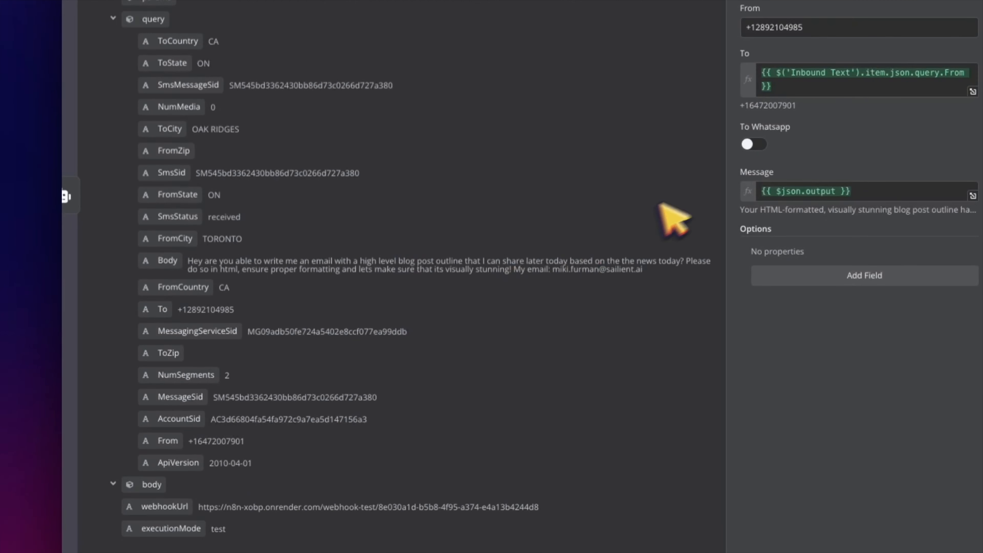
left_click_drag(168, 441, 184, 446)
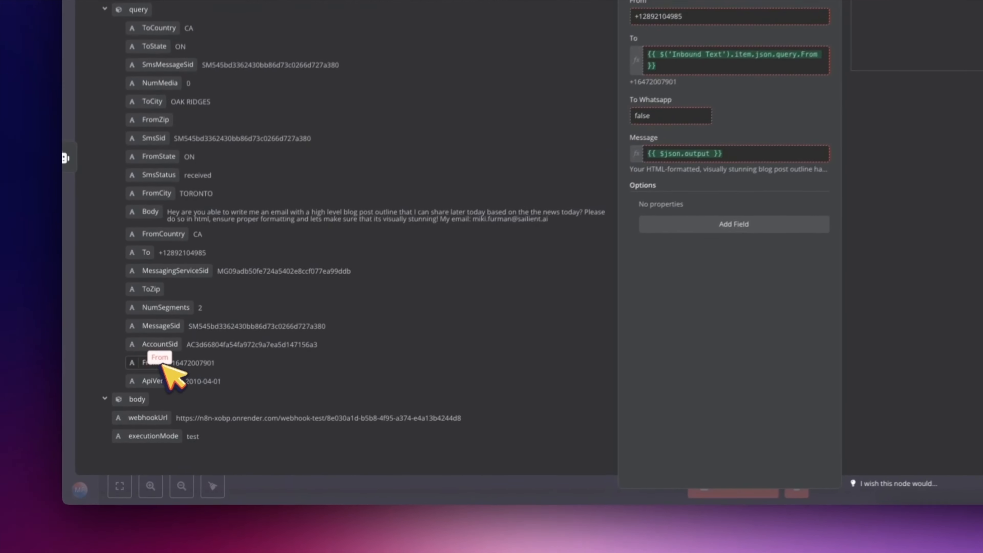
left_click_drag(166, 368, 757, 71)
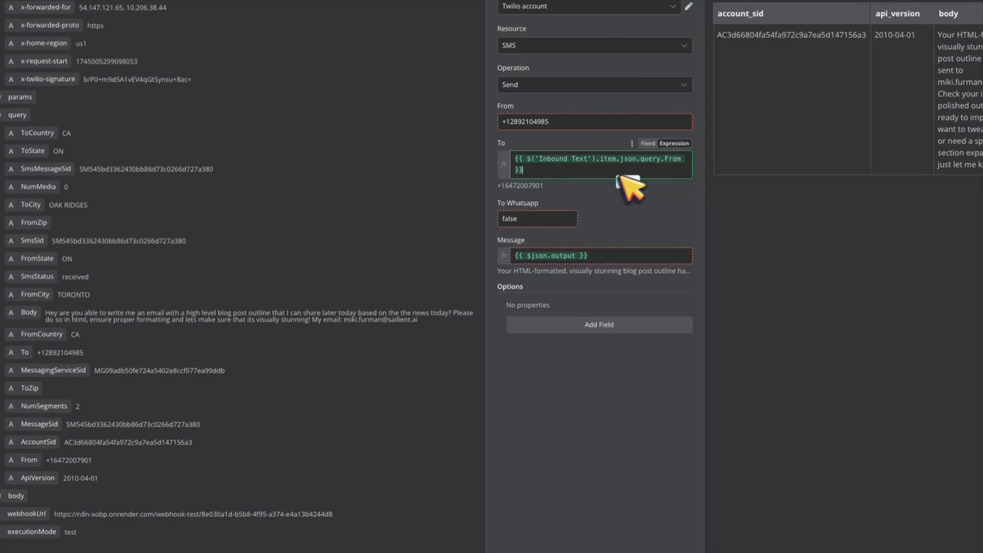
left_click_drag(621, 179, 621, 179)
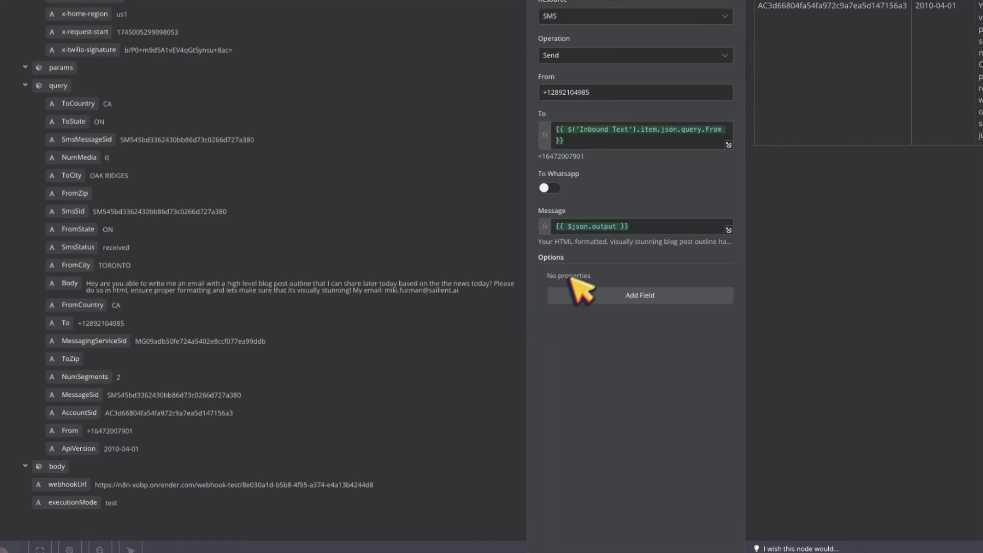
scroll(294, 205, "up", 10)
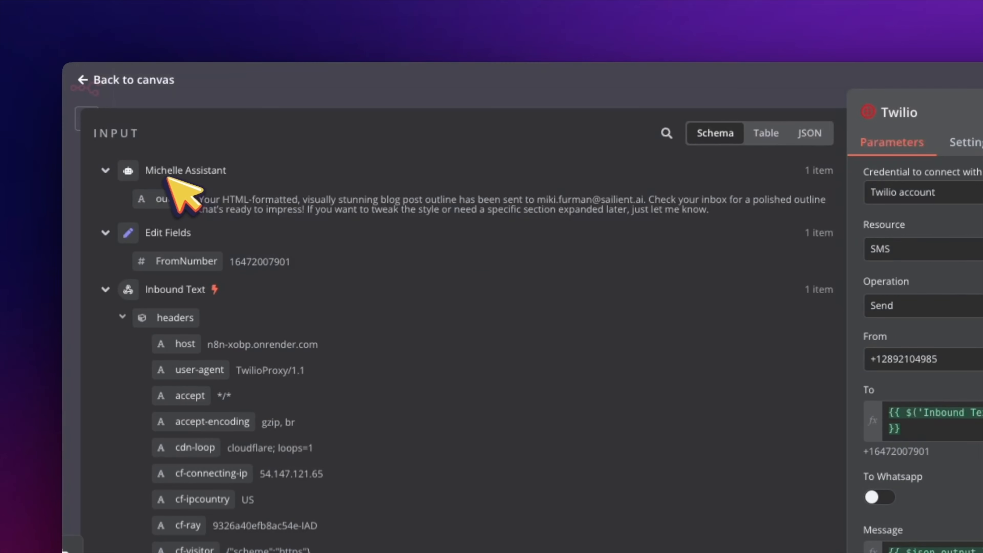
left_click_drag(160, 203, 195, 182)
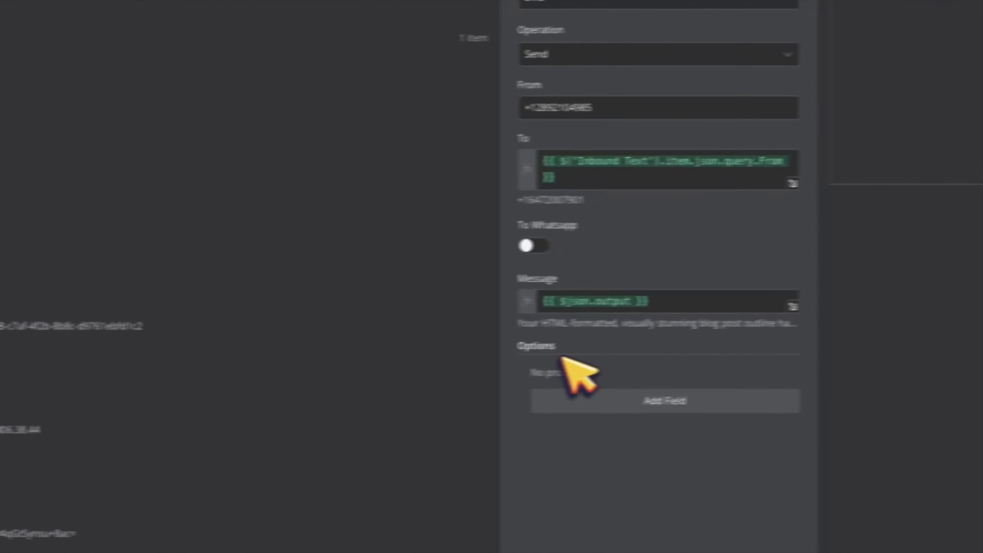
left_click(674, 308)
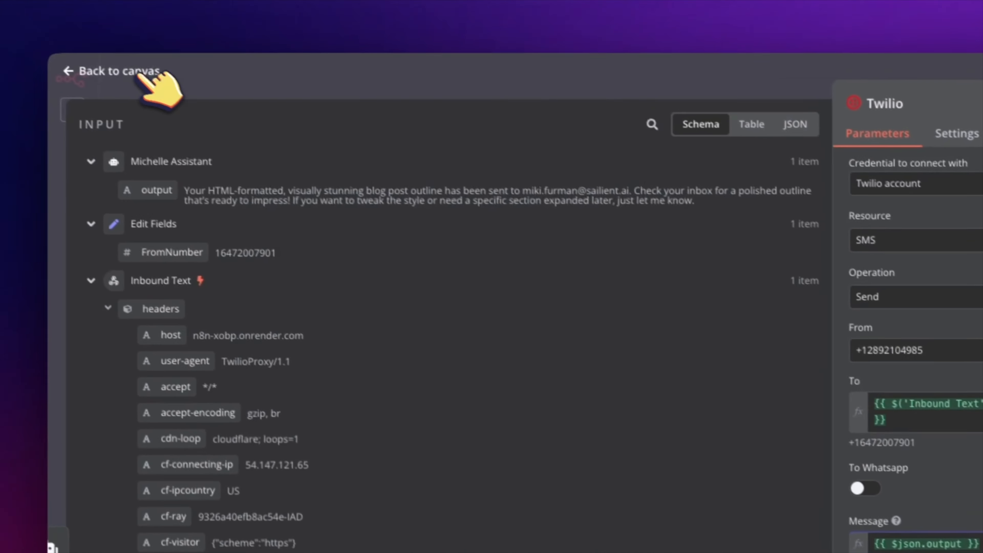
left_click(150, 72)
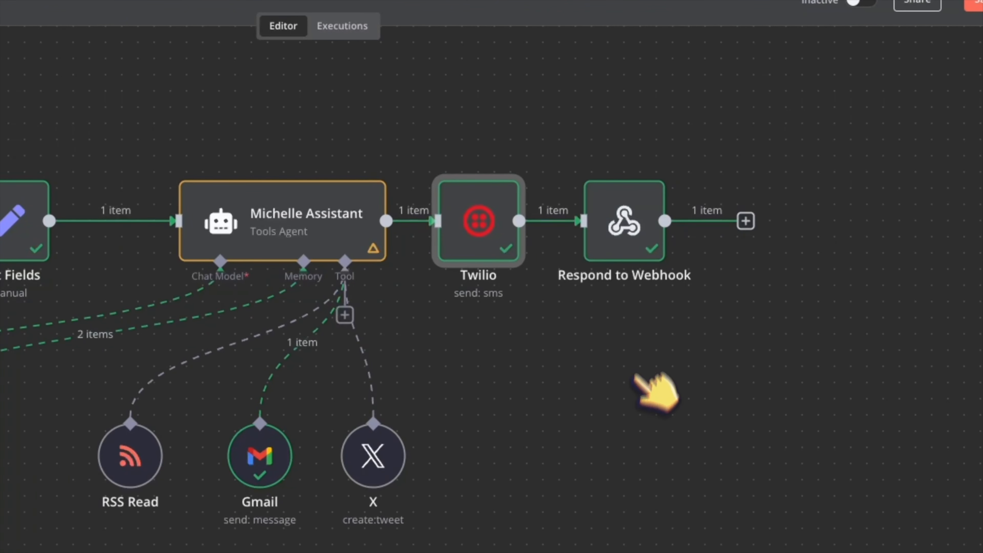
Step: Nudge Respond to Webhook rightward, then open the node creator and search 'webhook'
left_click_drag(627, 255, 675, 262)
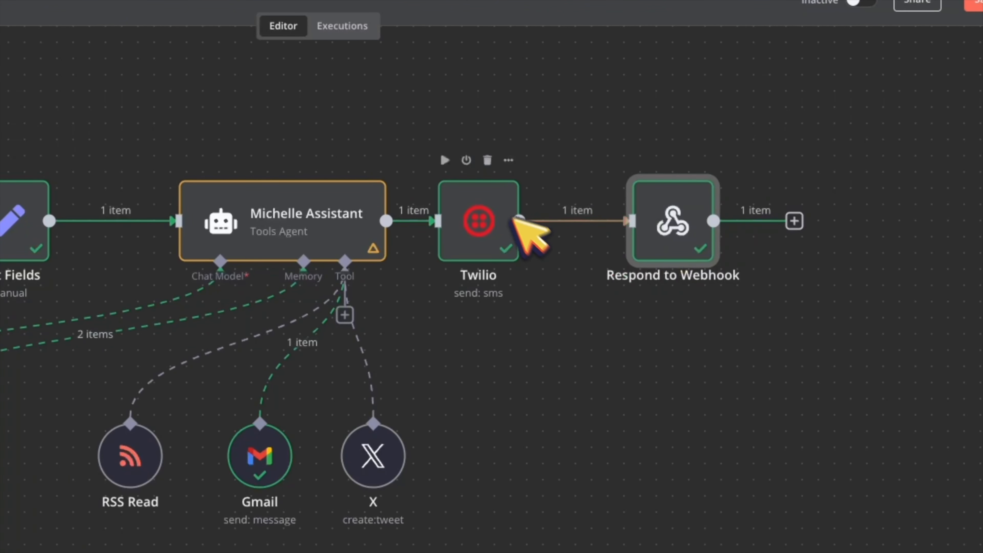
mouse_move(554, 237)
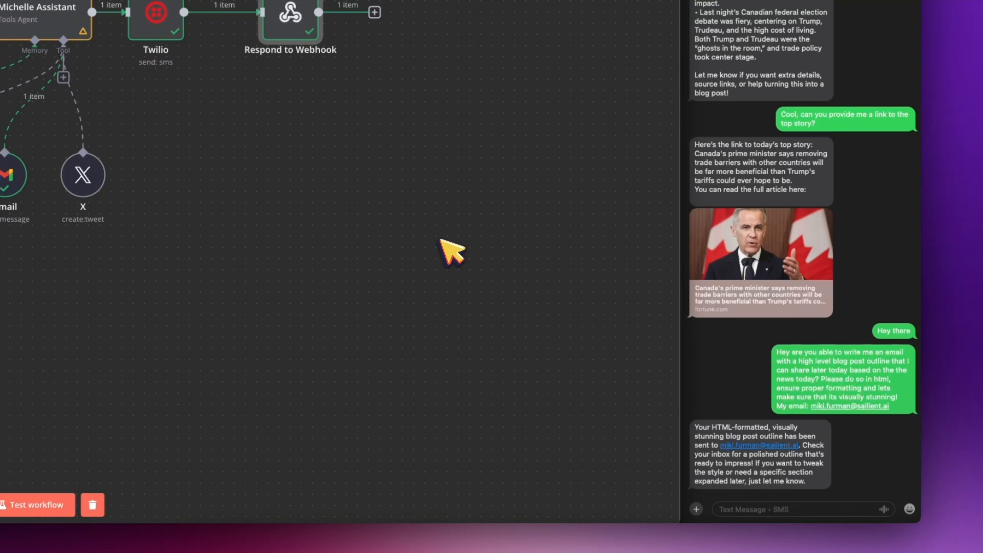
right_click(430, 208)
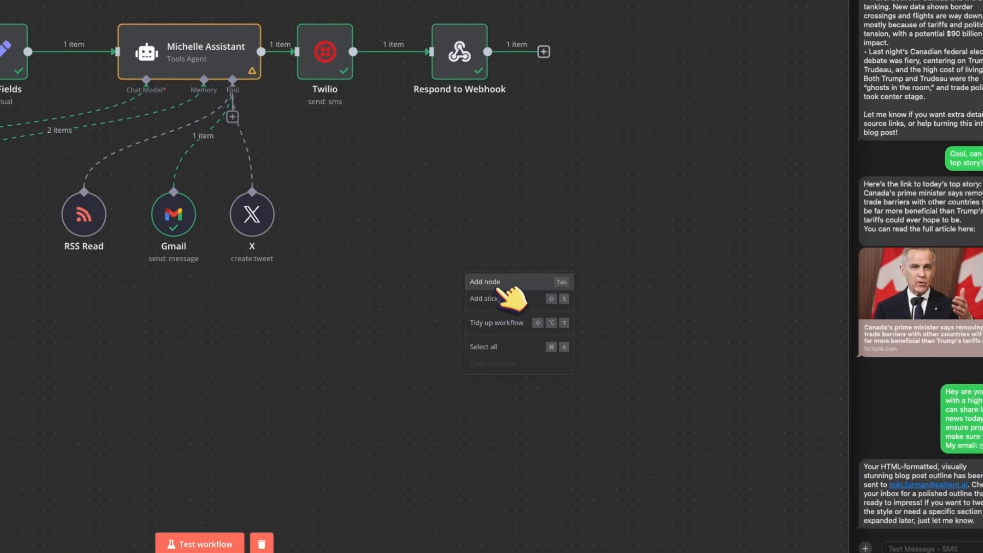
left_click(500, 282)
type("webhook")
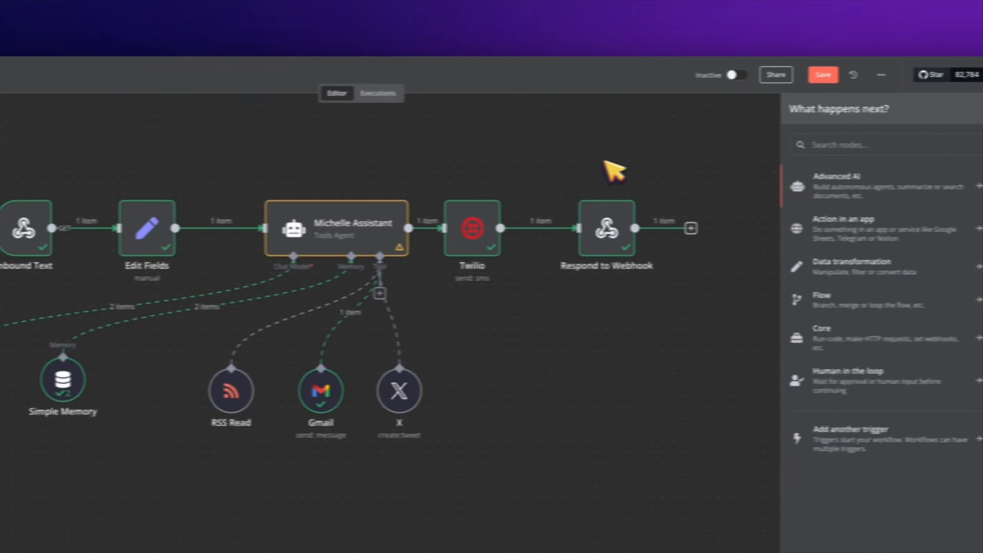
Step: Keep Respond to Webhook on 'First Incoming Item' and review its 'Request accepted' JSON response message
double_click(657, 210)
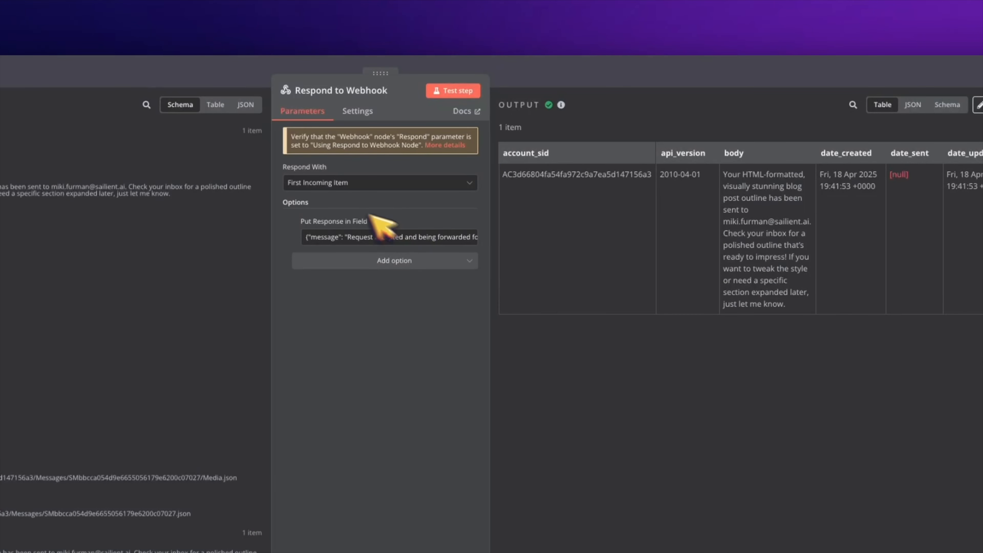
left_click(362, 183)
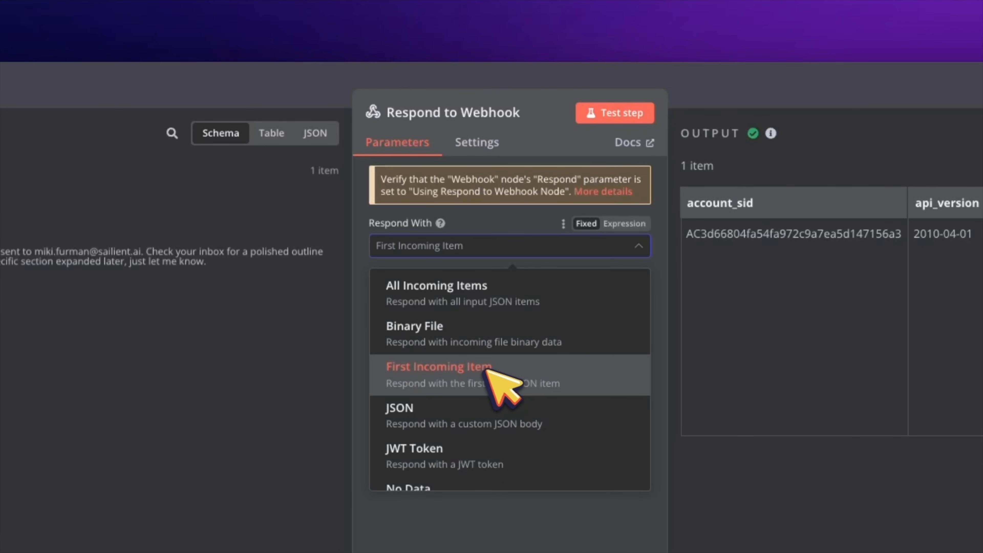
left_click(473, 224)
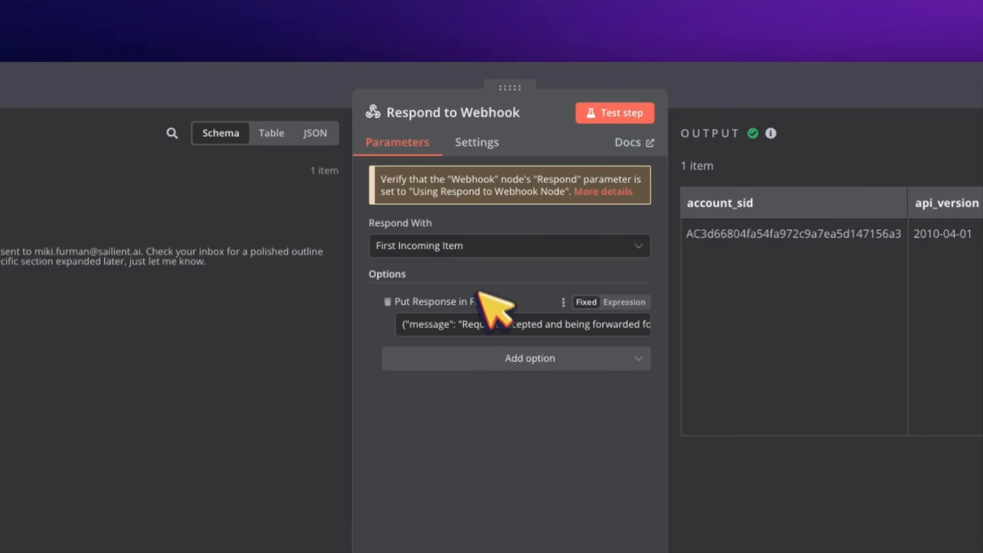
left_click(644, 329)
left_click_drag(433, 429, 171, 272)
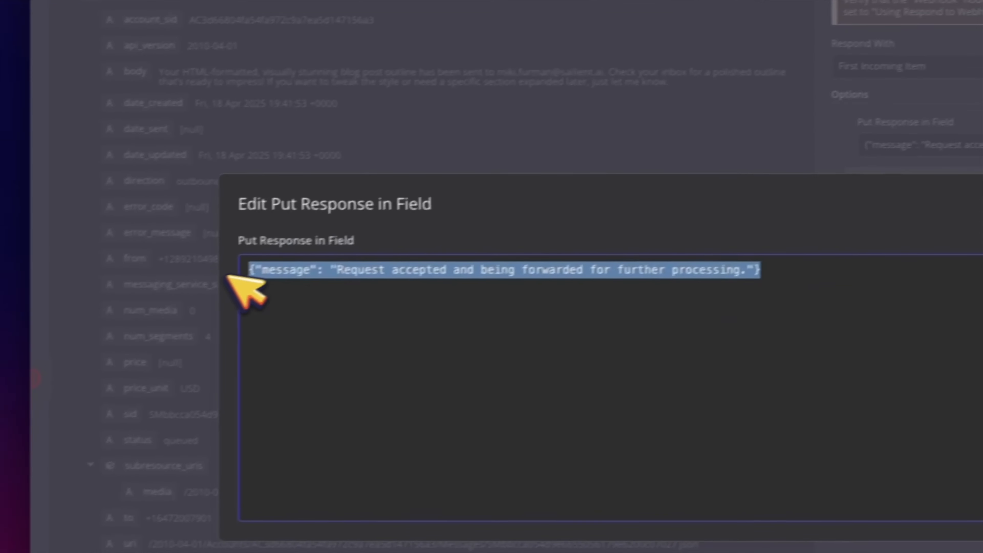
left_click(786, 310)
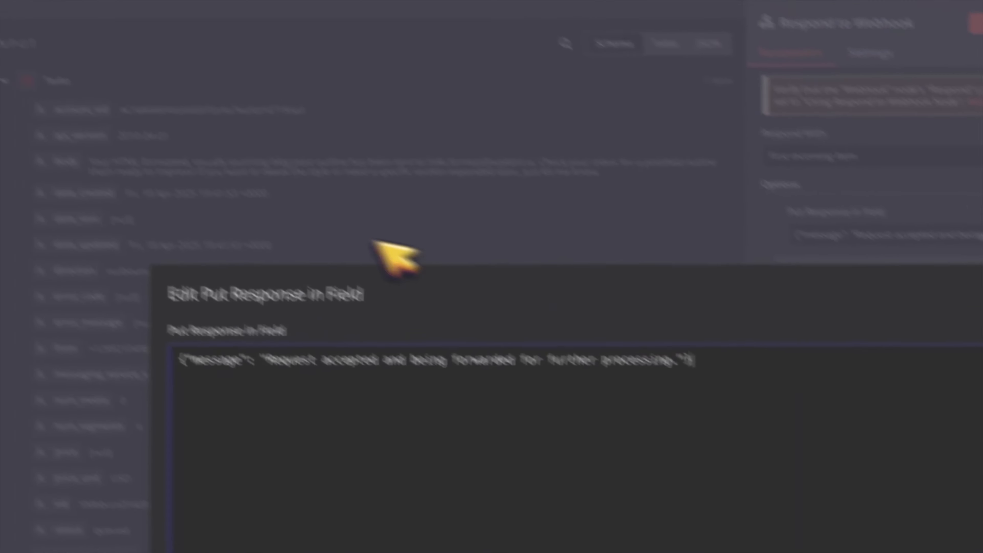
left_click(404, 114)
left_click(122, 73)
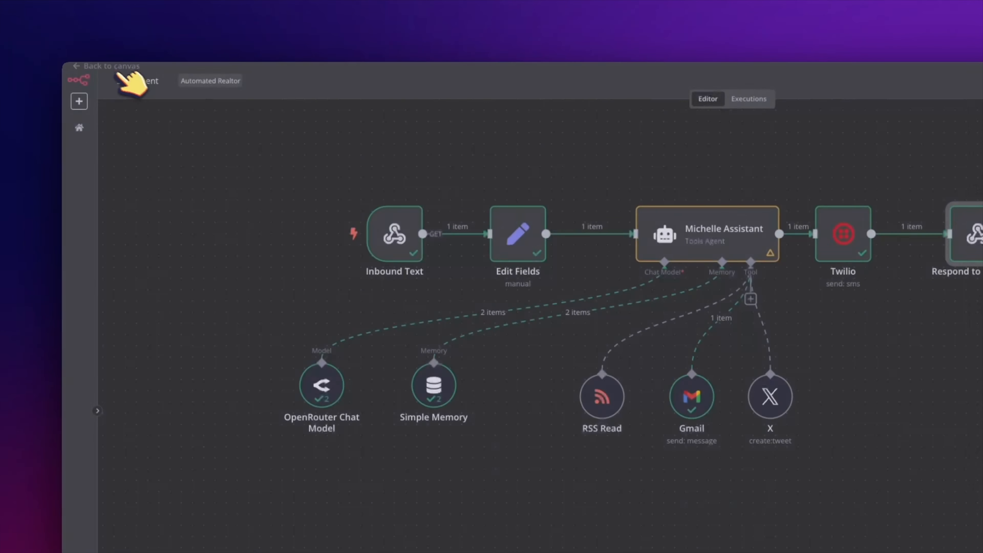
mouse_move(640, 276)
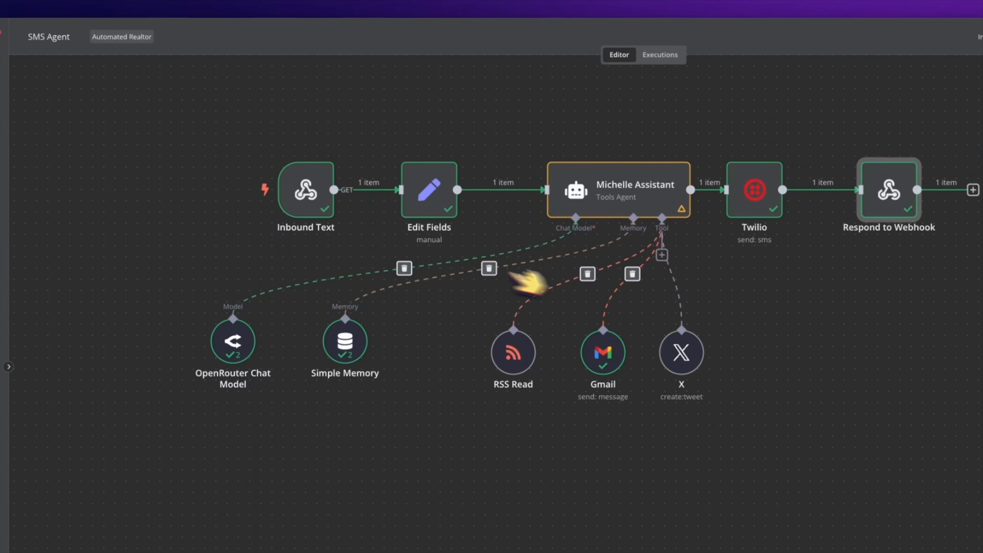
double_click(329, 194)
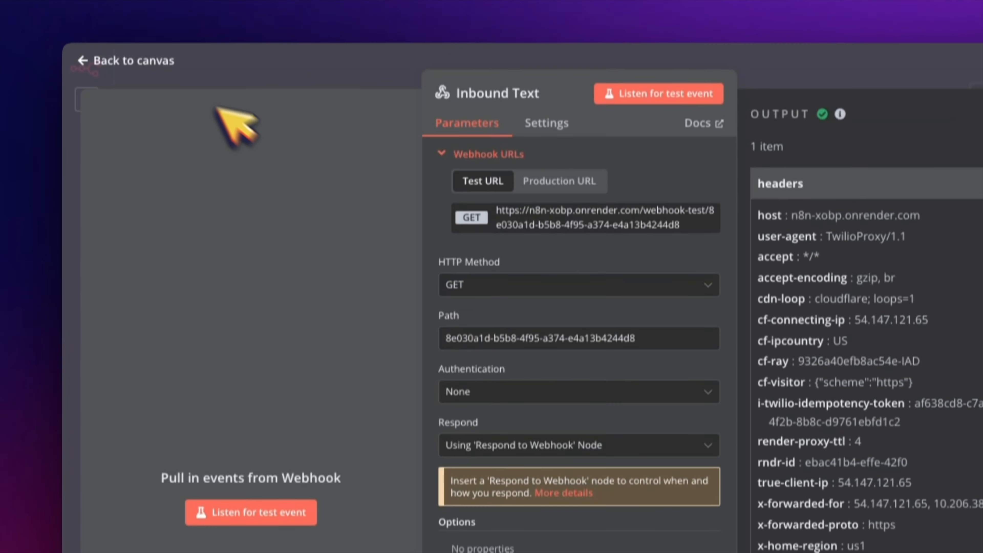
left_click(139, 2)
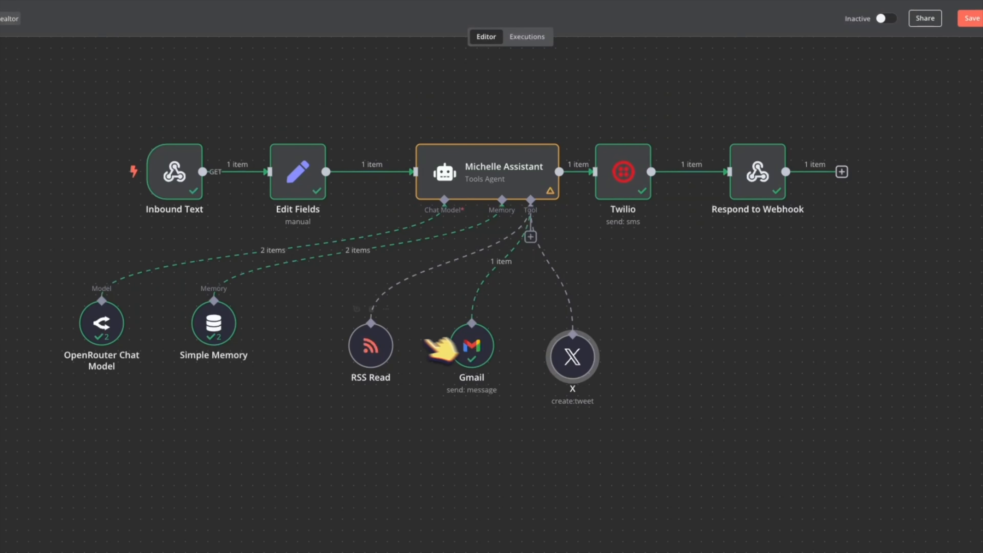
Step: Open the RSS Read tool's settings and skim its n8n documentation page before returning
double_click(387, 341)
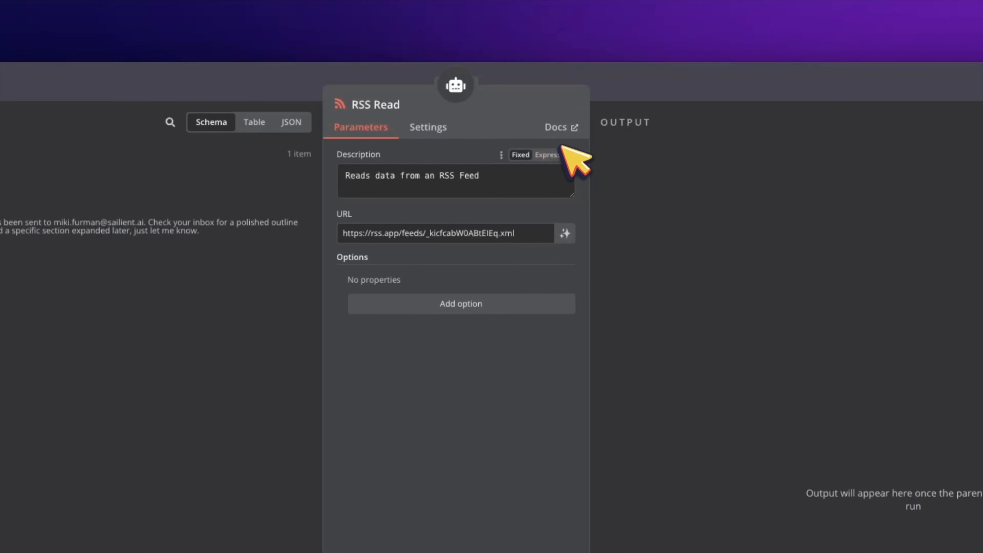
left_click(557, 129)
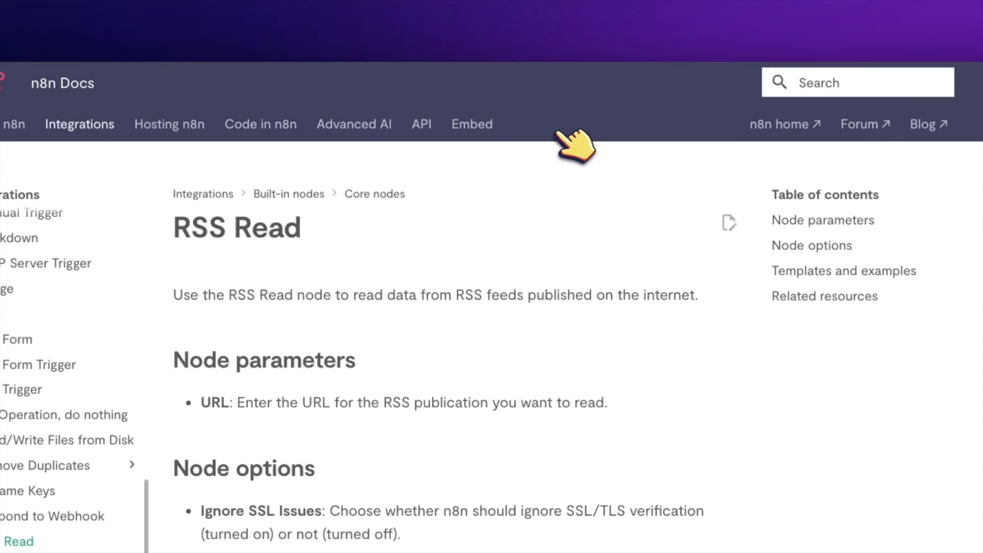
scroll(522, 155, "down", 5)
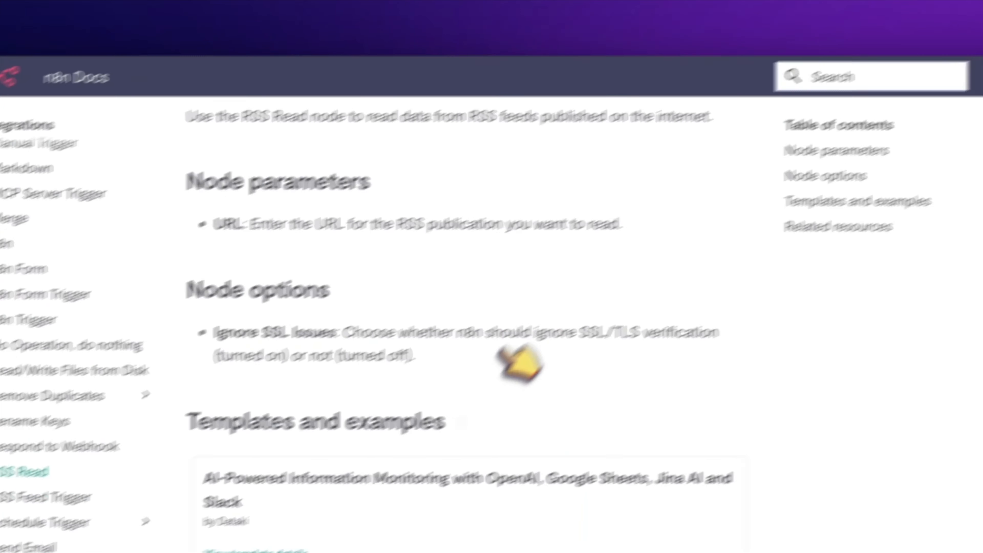
scroll(575, 362, "down", 5)
scroll(577, 349, "up", 10)
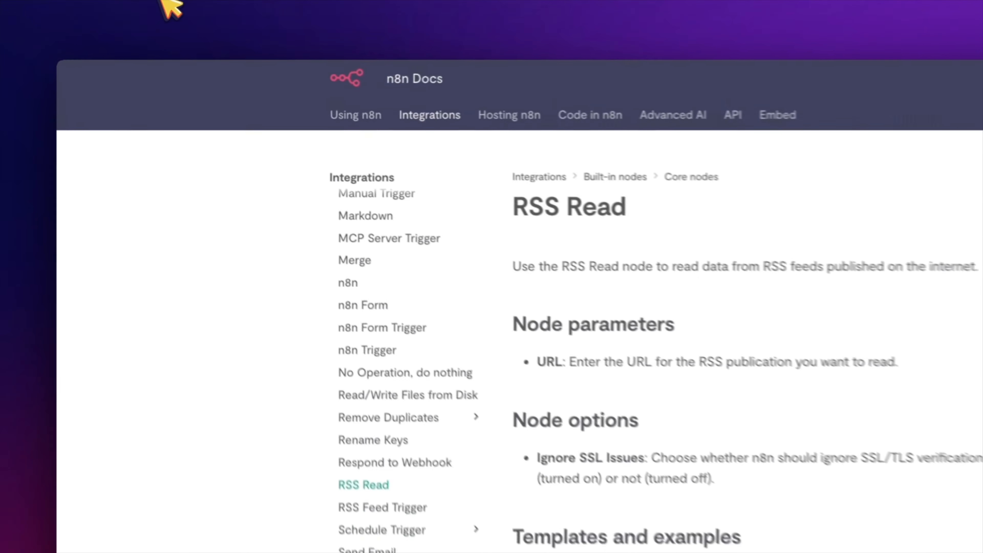
left_click(163, 2)
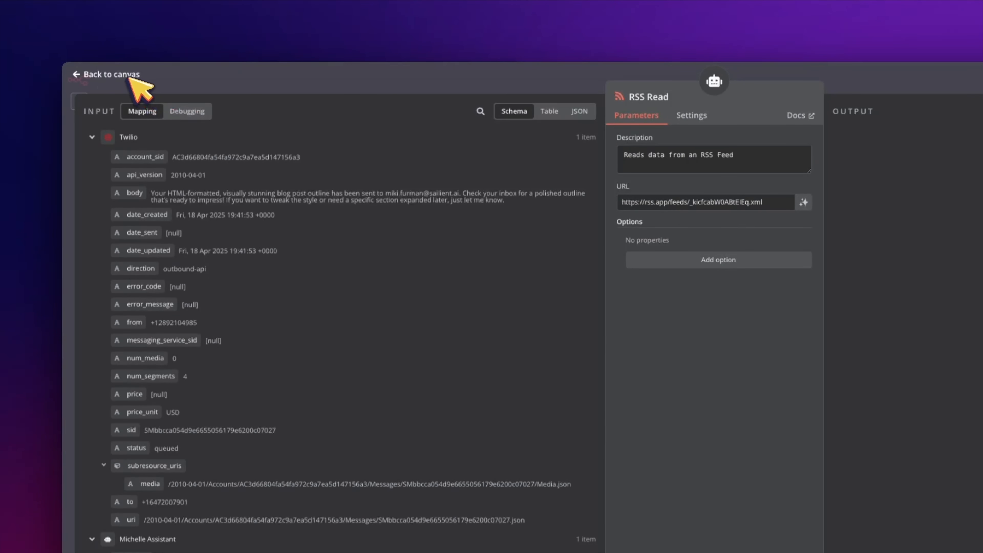